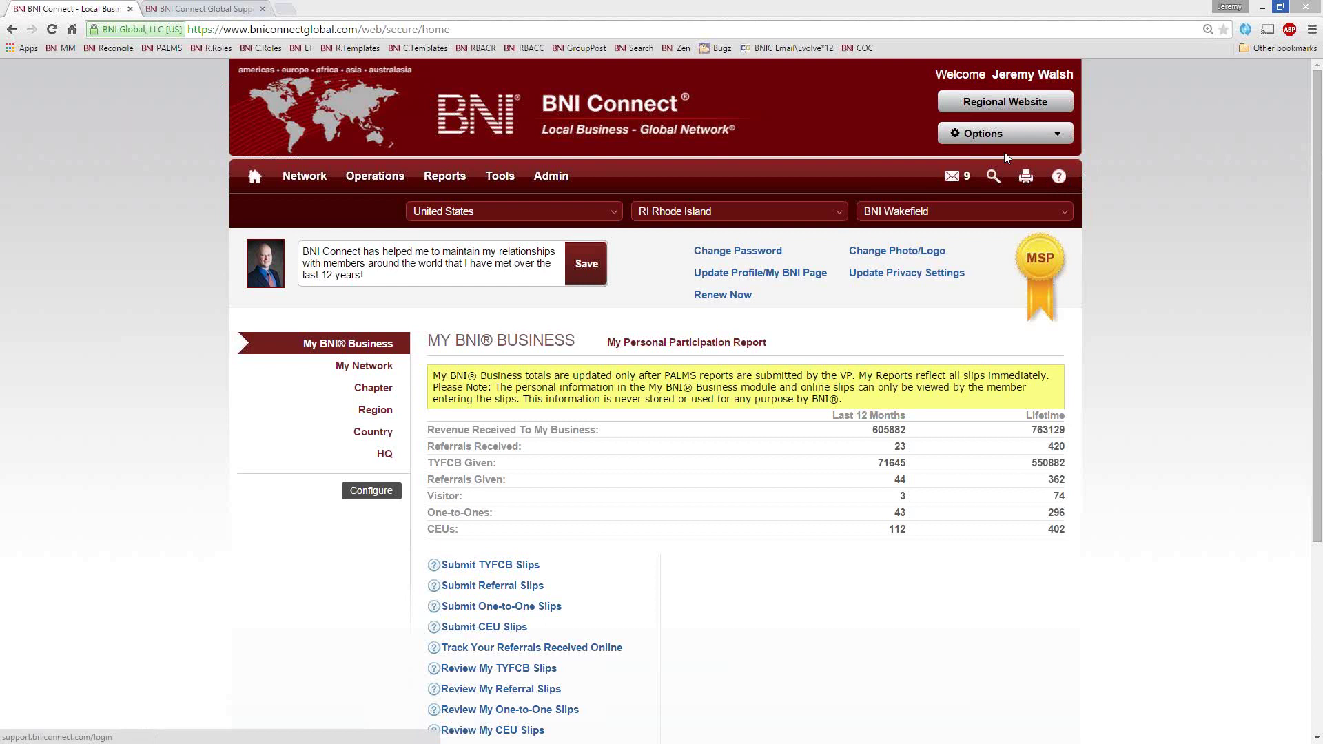
Switch to BNI Connect Global Support, browse the Chapter Training forums, and open the April 2015 webinars article
{"action": "left_click", "coordinate": [226, 11]}
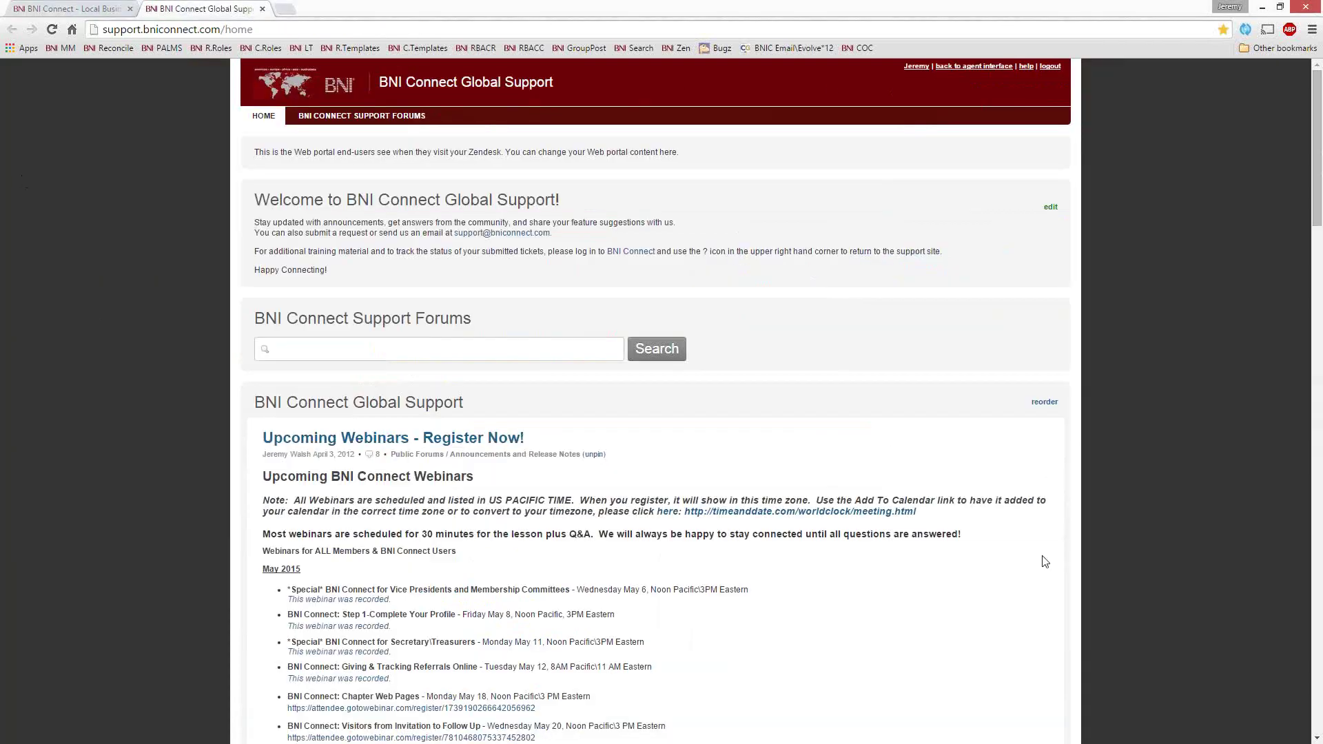
{"action": "scroll", "coordinate": [1196, 533], "scroll_direction": "down", "scroll_amount": 3}
{"action": "scroll", "coordinate": [1195, 534], "scroll_direction": "down", "scroll_amount": 2}
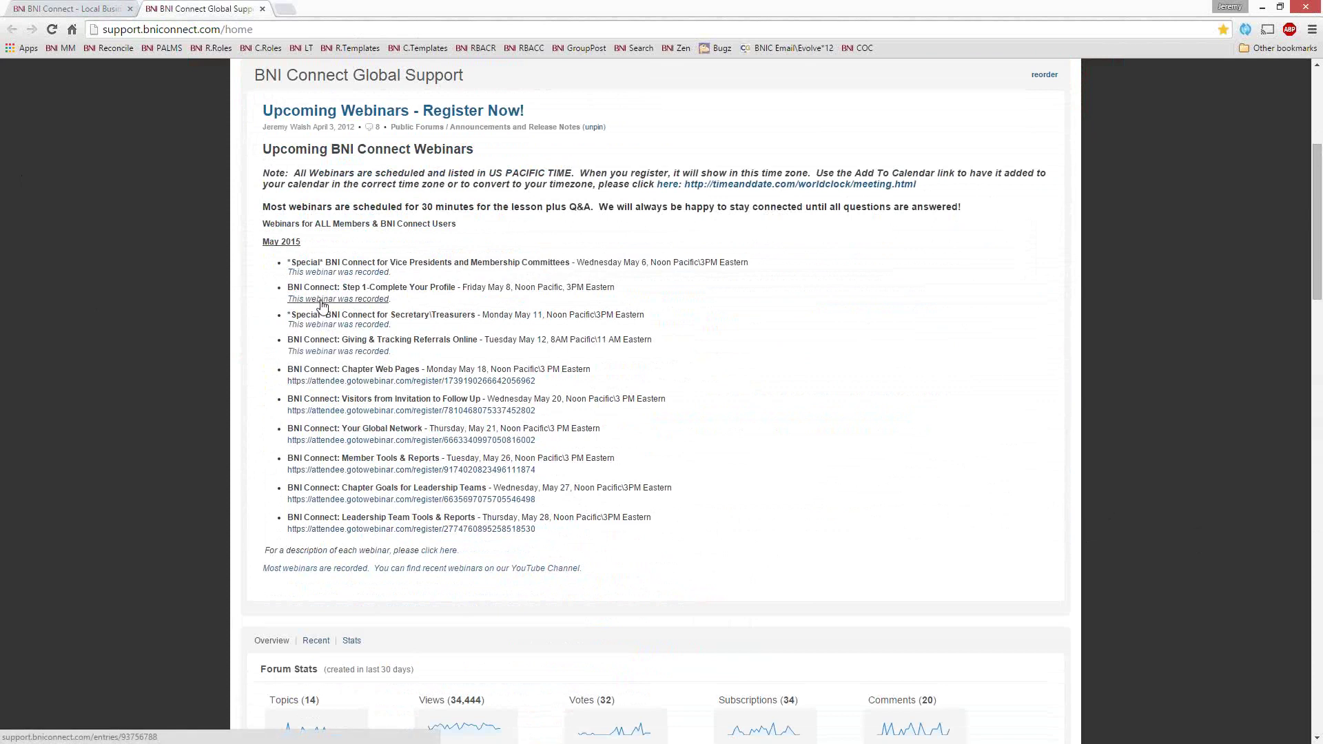
{"action": "scroll", "coordinate": [321, 305], "scroll_direction": "down", "scroll_amount": 13}
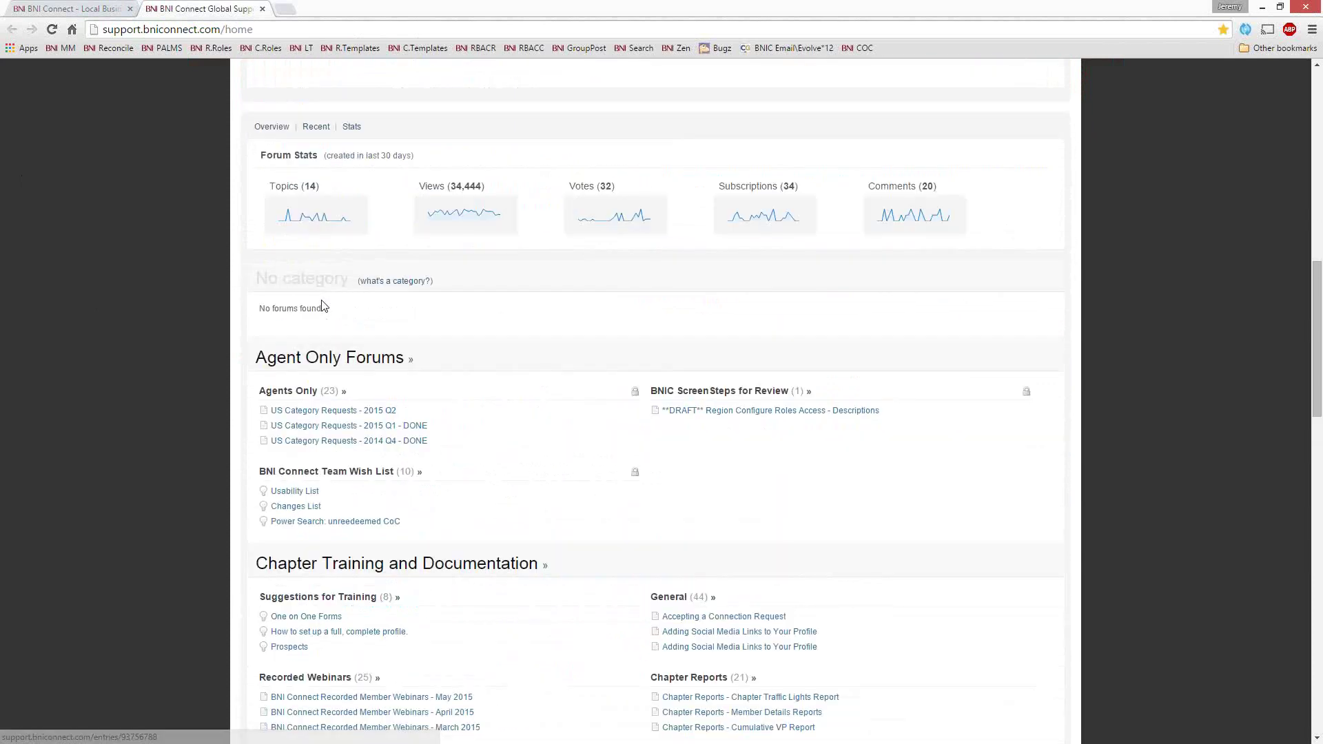
{"action": "scroll", "coordinate": [386, 152], "scroll_direction": "up", "scroll_amount": 1}
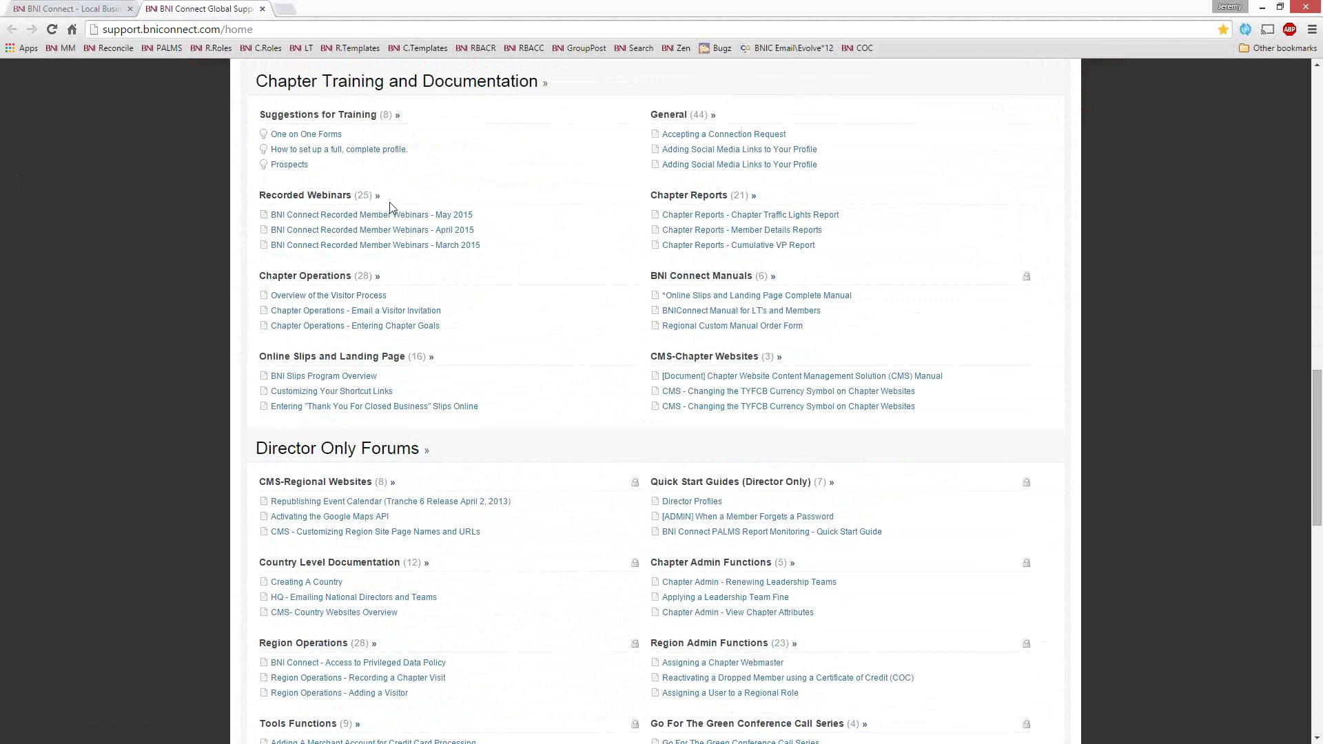
{"action": "left_click", "coordinate": [344, 238]}
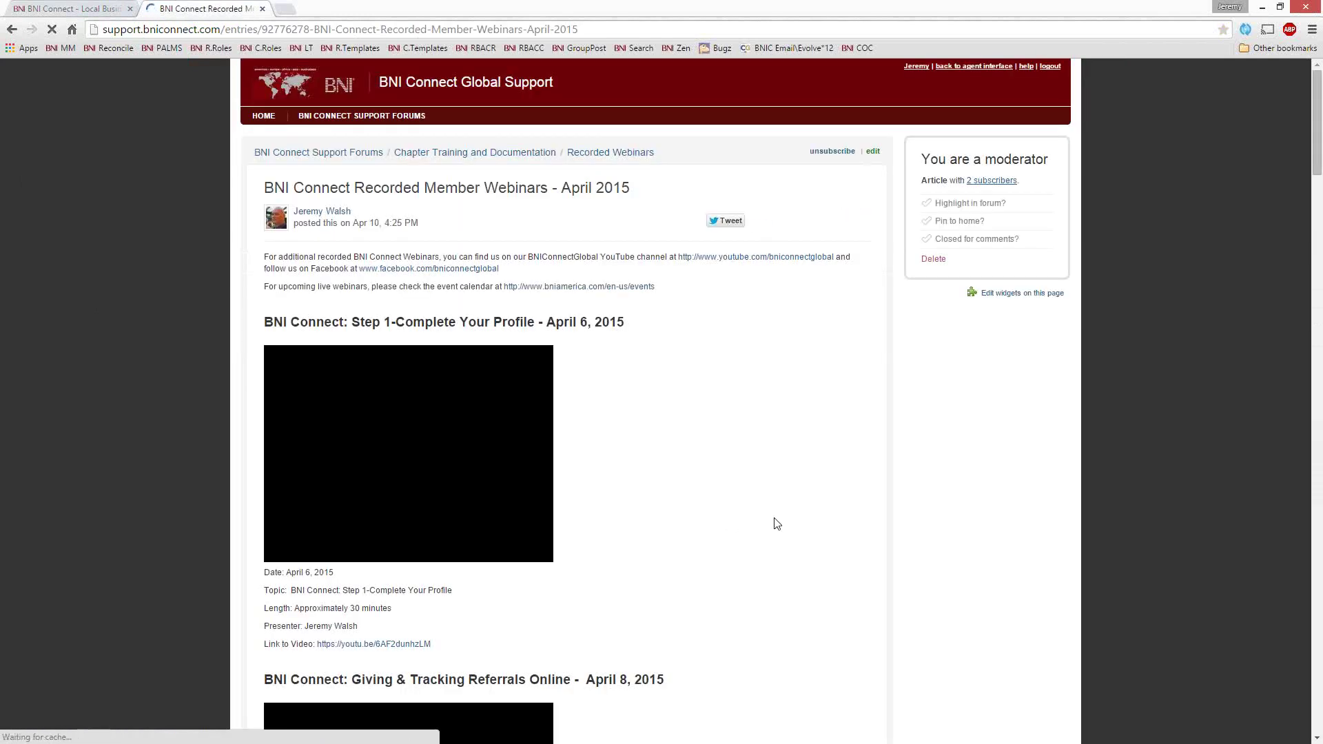
Scroll through the April 2015 recorded member webinars article and its video recordings
{"action": "scroll", "coordinate": [776, 524], "scroll_direction": "down", "scroll_amount": 7}
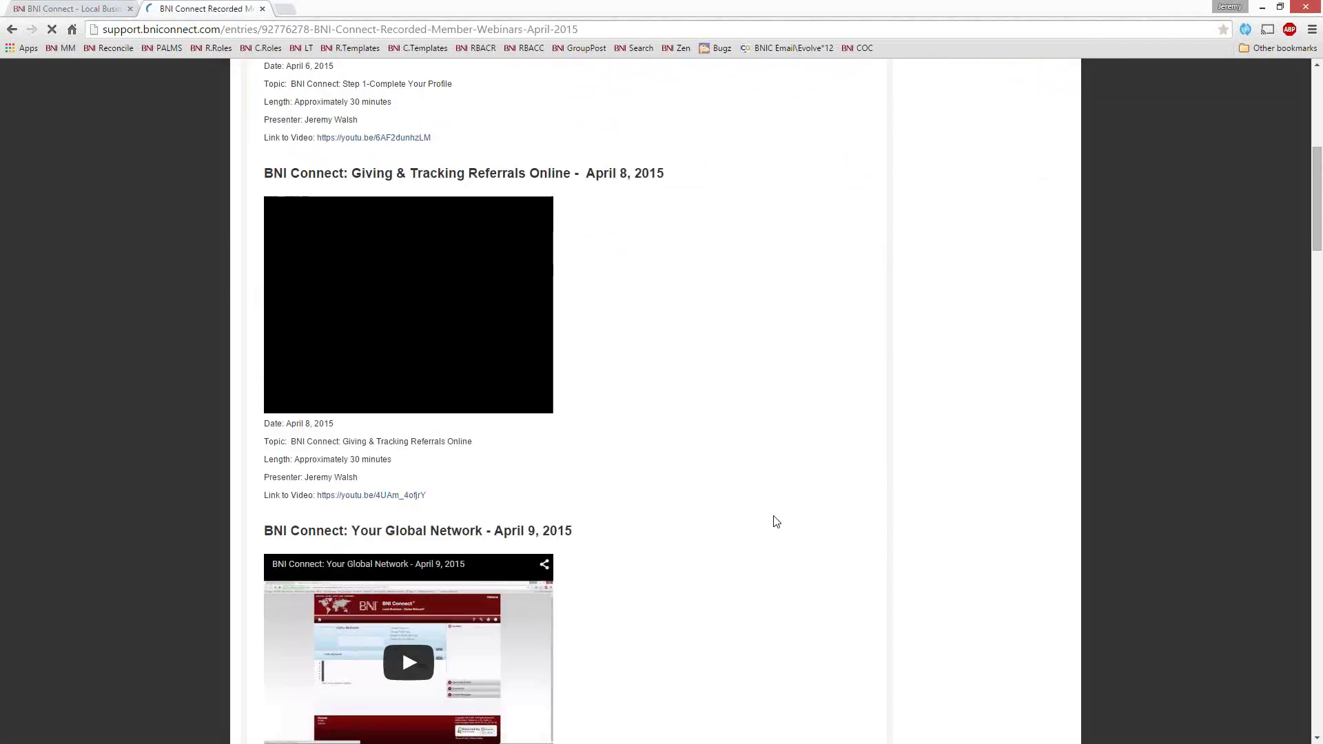
{"action": "scroll", "coordinate": [775, 522], "scroll_direction": "down", "scroll_amount": 6}
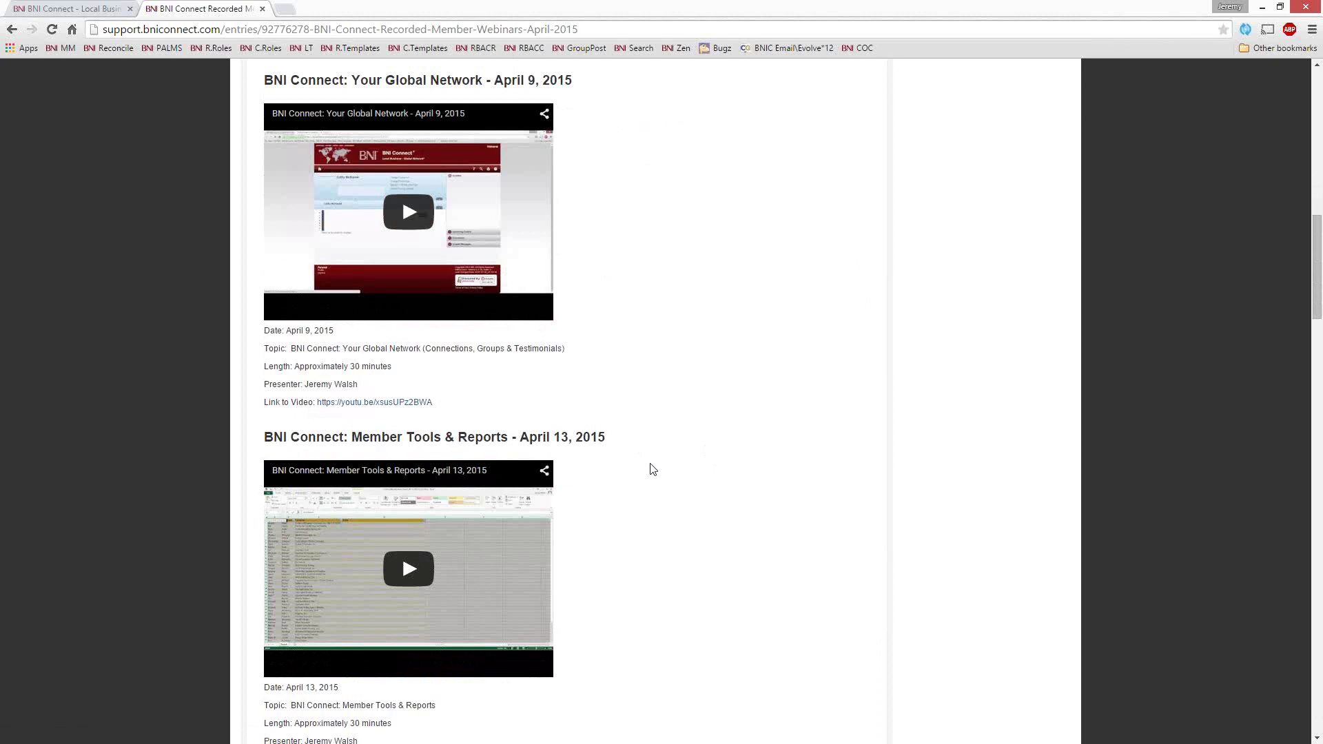
{"action": "scroll", "coordinate": [624, 448], "scroll_direction": "up", "scroll_amount": 13}
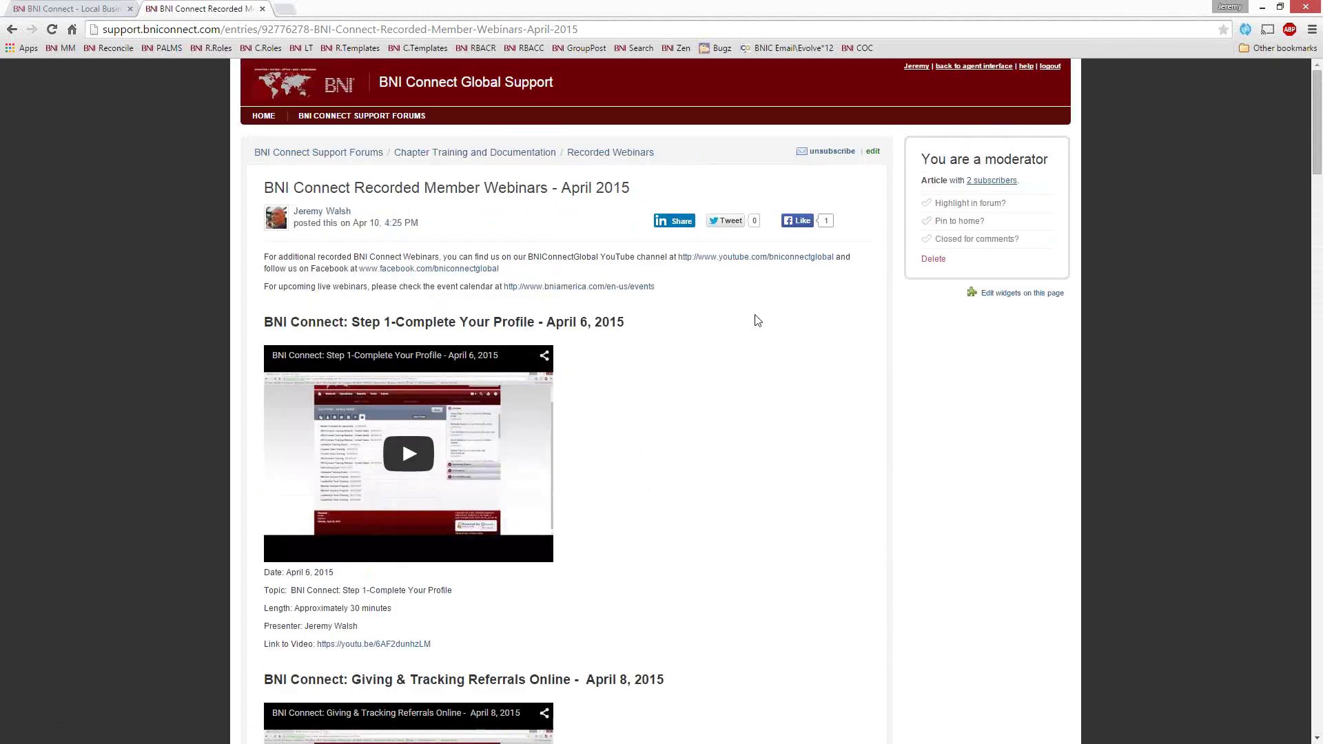
Browse the BNI Connect YouTube channel's webinar videos, then close the YouTube tab
{"action": "left_click", "coordinate": [738, 261]}
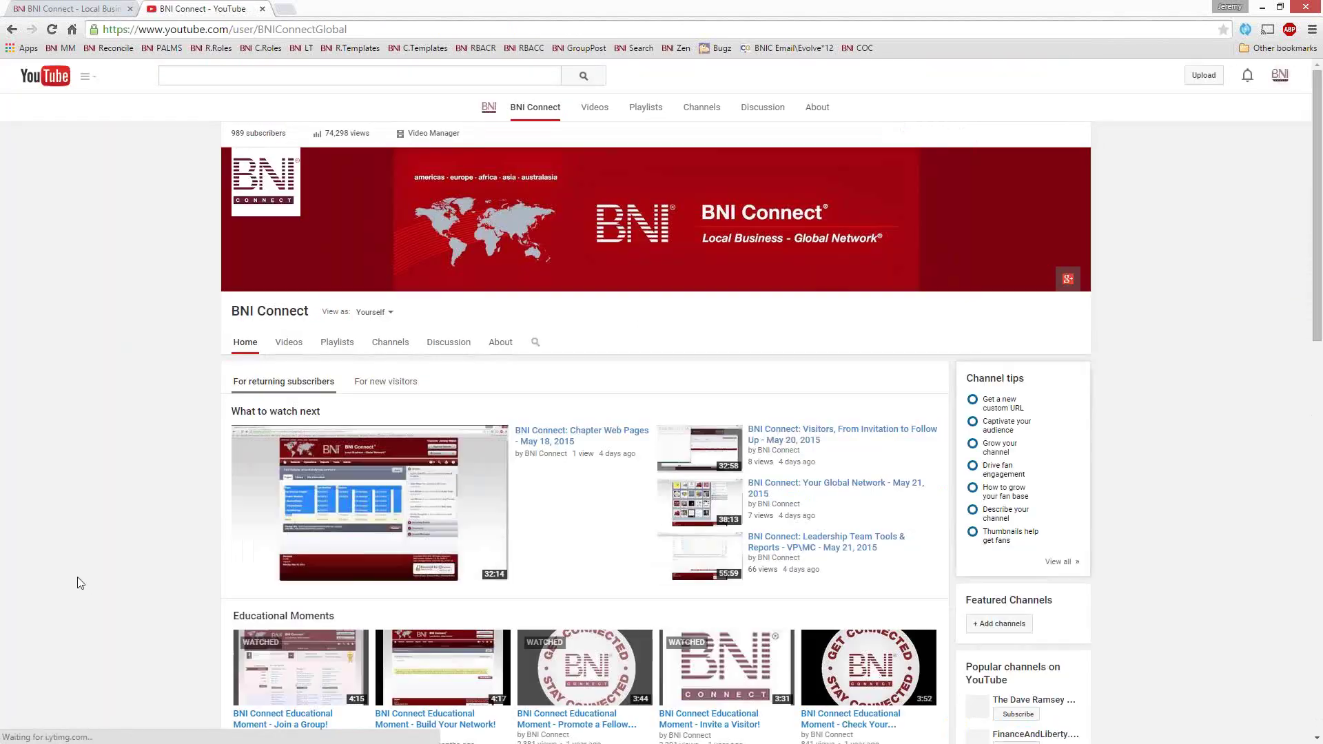
{"action": "scroll", "coordinate": [173, 510], "scroll_direction": "down", "scroll_amount": 2}
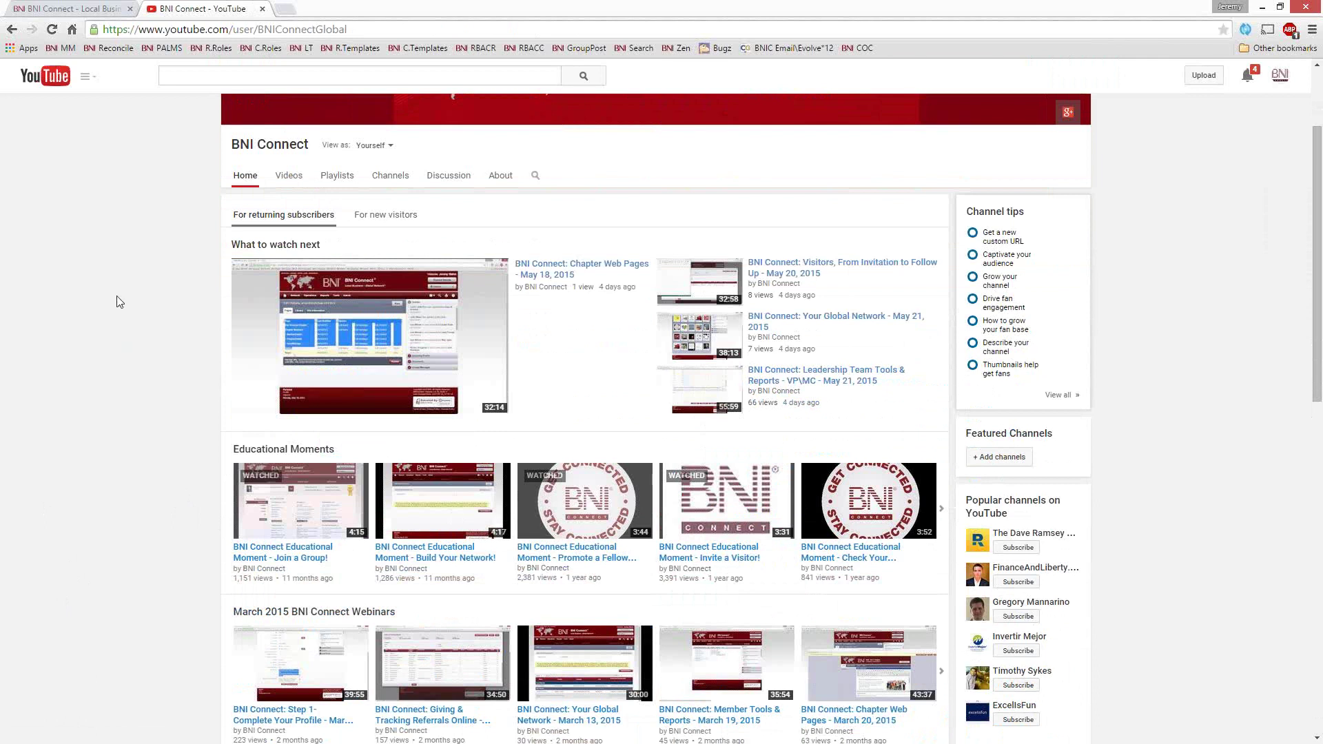
{"action": "scroll", "coordinate": [117, 301], "scroll_direction": "up", "scroll_amount": 3}
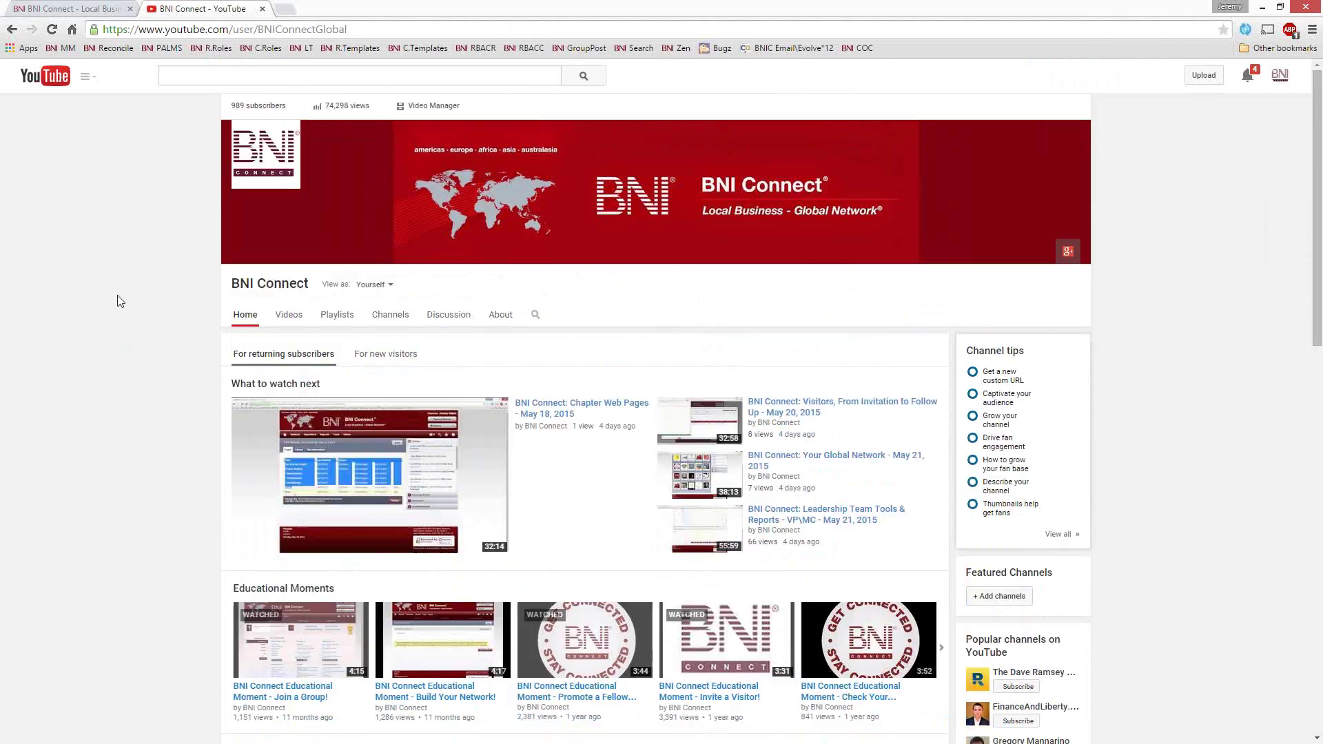
{"action": "left_click", "coordinate": [262, 8]}
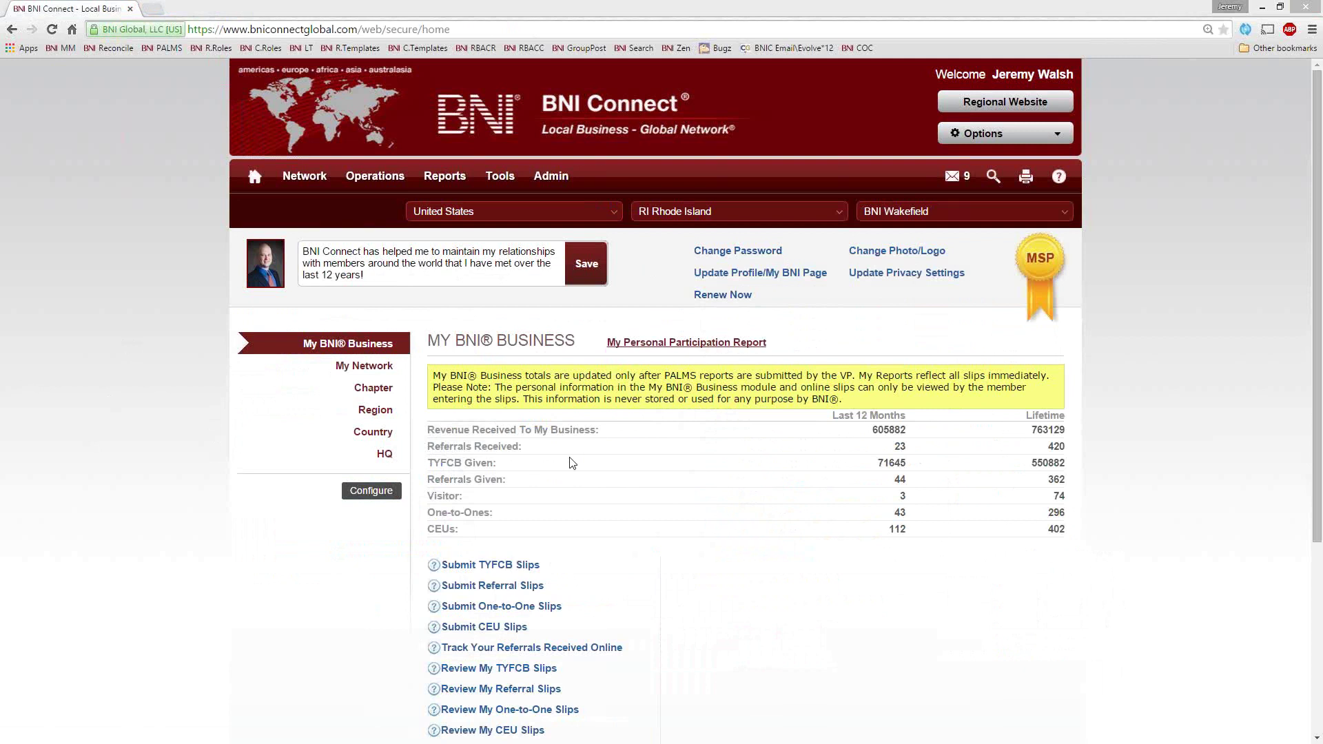
Highlight the MY BNI® BUSINESS heading, then open My Personal Participation Report
{"action": "left_click_drag", "start_coordinate": [428, 341], "coordinate": [577, 342]}
{"action": "left_click", "coordinate": [585, 344]}
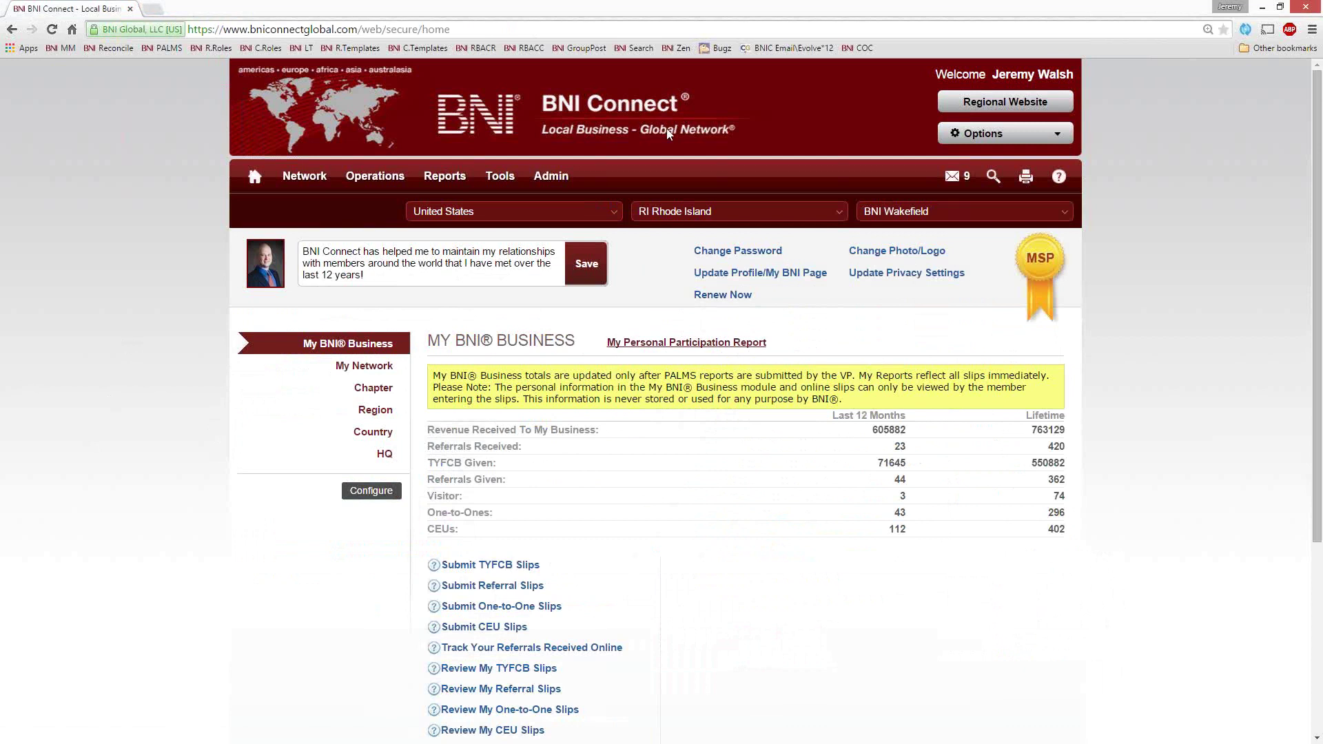
{"action": "left_click", "coordinate": [708, 349]}
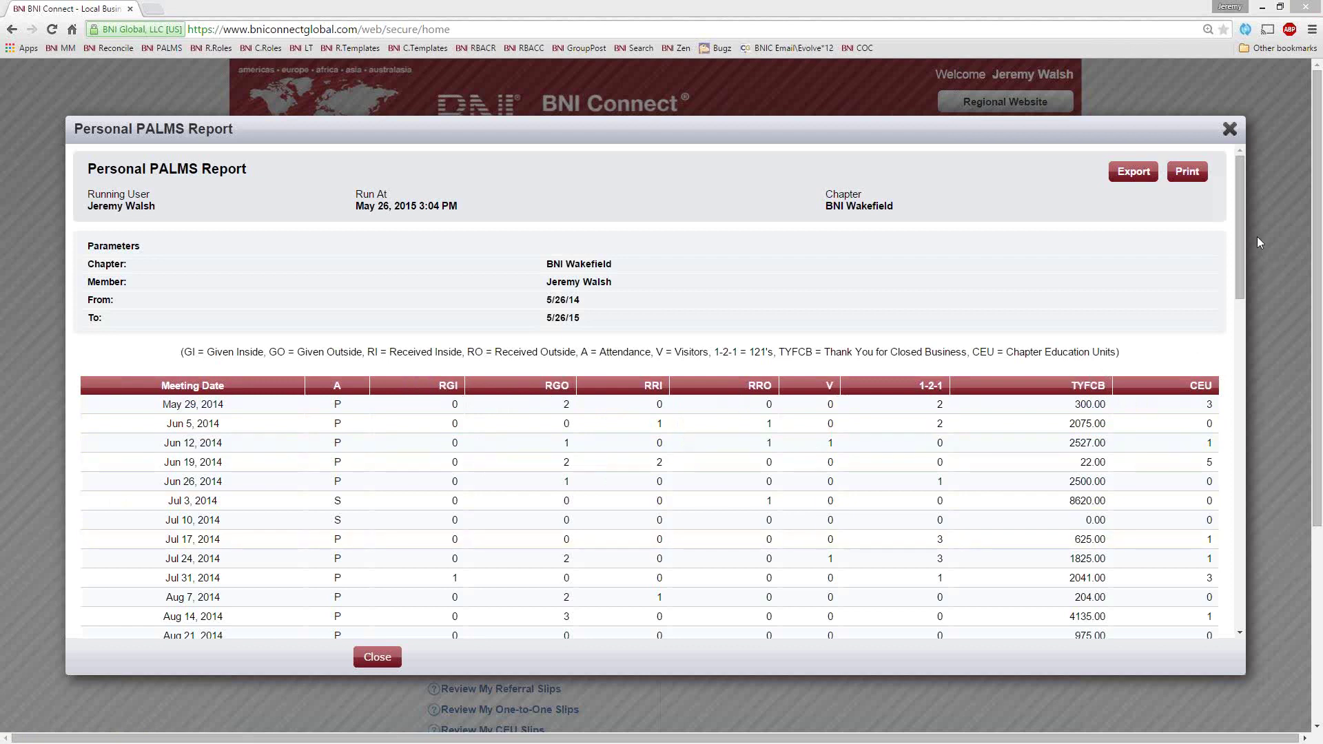
Scroll the PALMS report to totals of 51 meetings, 42 present, 71645.00 TYFCB and 112 CEUs
{"action": "left_click_drag", "start_coordinate": [1240, 167], "coordinate": [1235, 502]}
Point out the sponsored member's chapter, BNI Directors Chapter 4, and scroll through the report
{"action": "left_click_drag", "start_coordinate": [738, 476], "coordinate": [599, 479]}
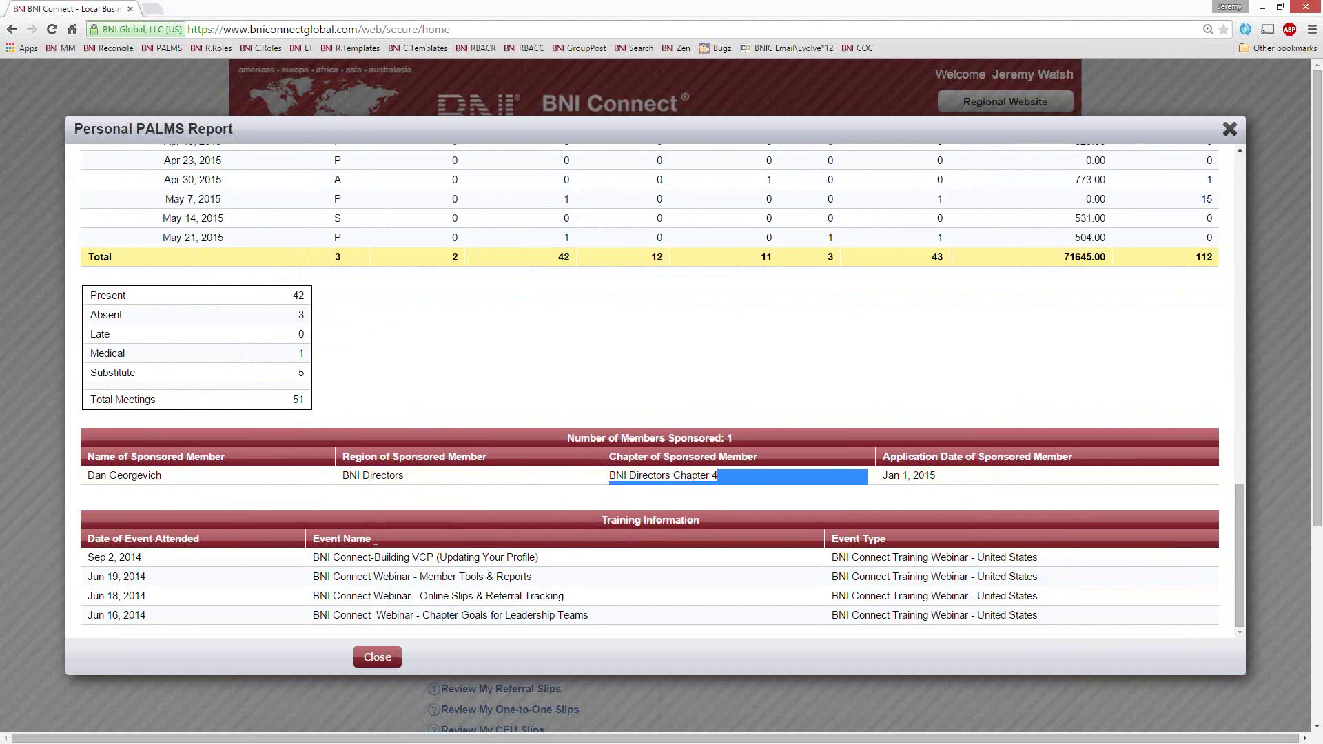
{"action": "left_click", "coordinate": [252, 601]}
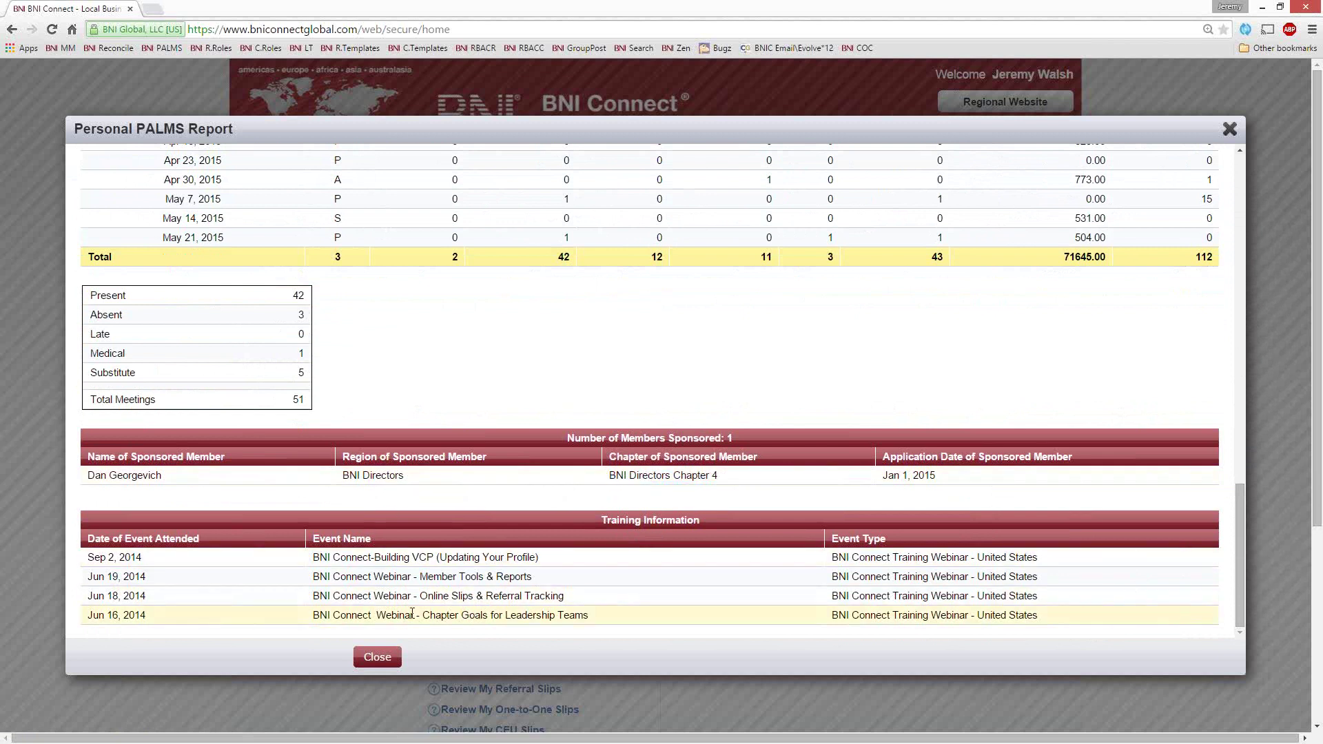
{"action": "scroll", "coordinate": [423, 613], "scroll_direction": "up", "scroll_amount": 5}
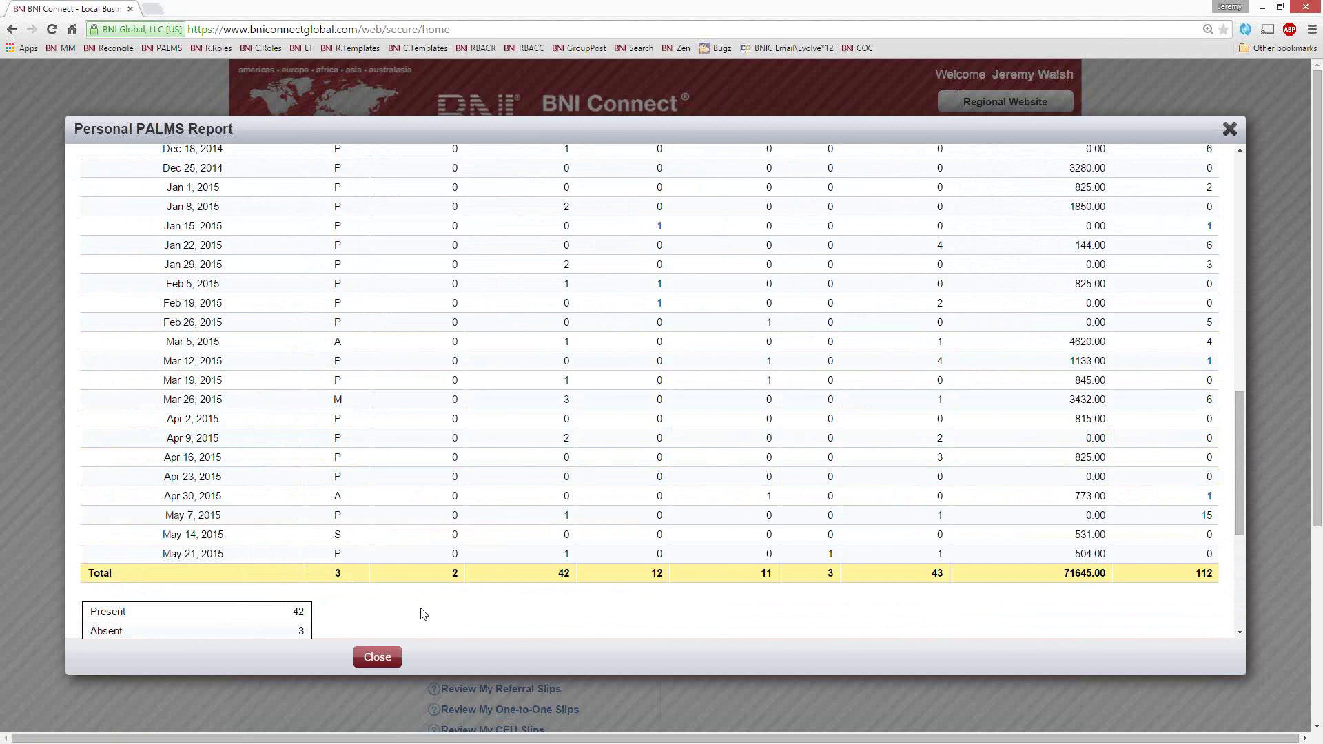
{"action": "scroll", "coordinate": [570, 597], "scroll_direction": "up", "scroll_amount": 5}
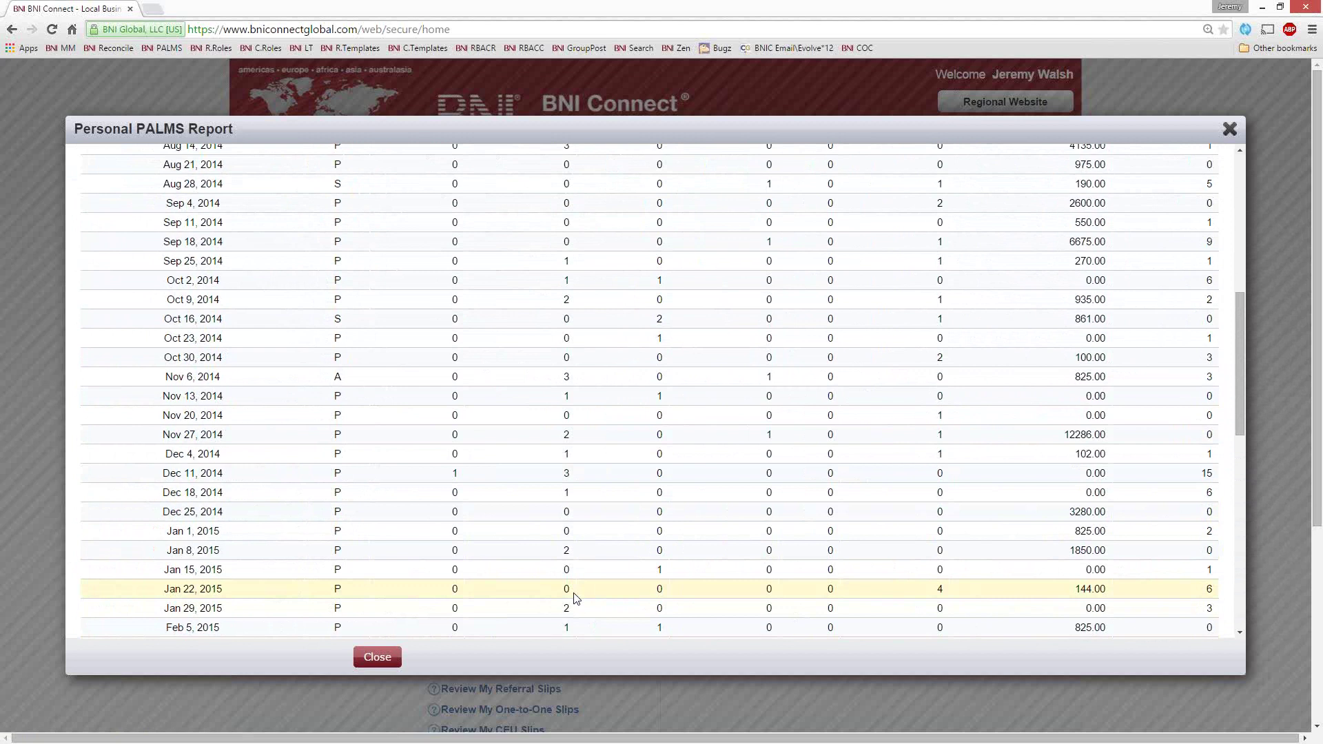
{"action": "scroll", "coordinate": [583, 514], "scroll_direction": "down", "scroll_amount": 3}
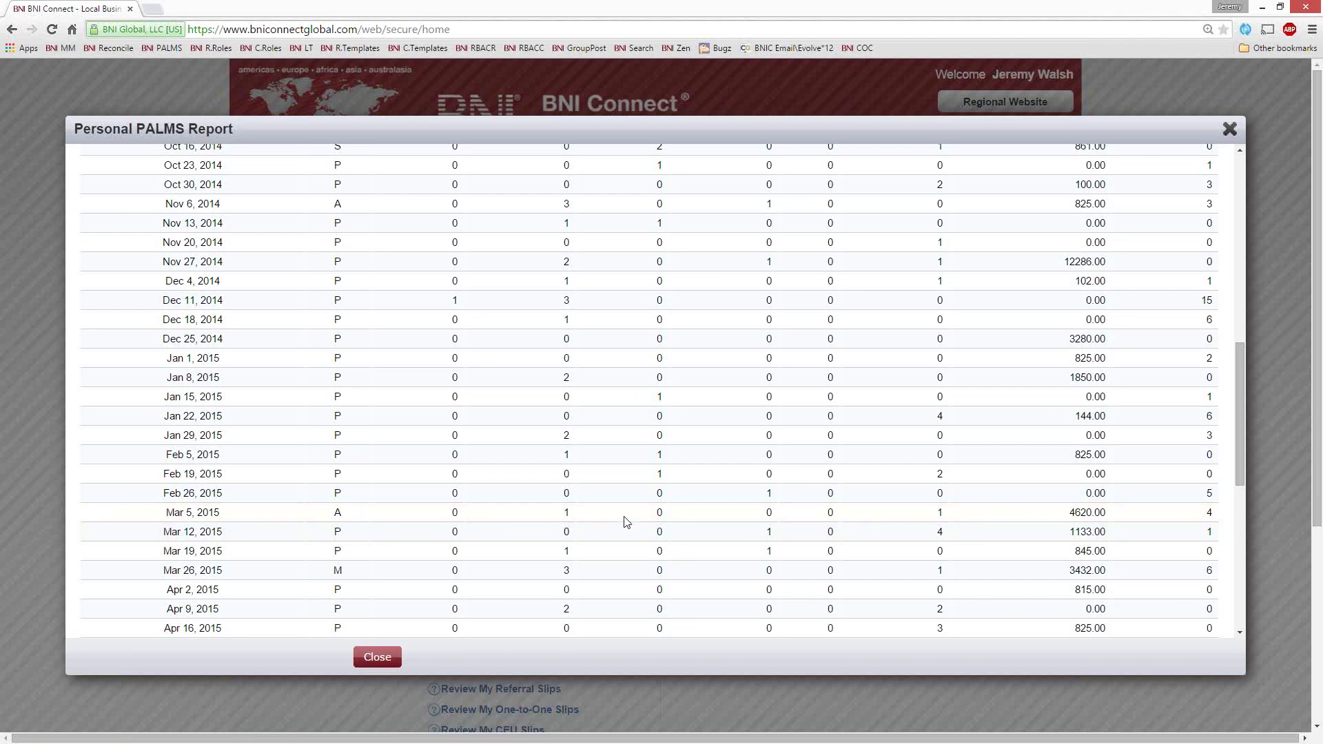
{"action": "scroll", "coordinate": [609, 530], "scroll_direction": "down", "scroll_amount": 5}
Highlight the Apr 30, 2015 meeting date and its absence mark, then close the report
{"action": "left_click_drag", "start_coordinate": [228, 405], "coordinate": [164, 404]}
{"action": "left_click", "coordinate": [164, 403]}
{"action": "double_click", "coordinate": [338, 403]}
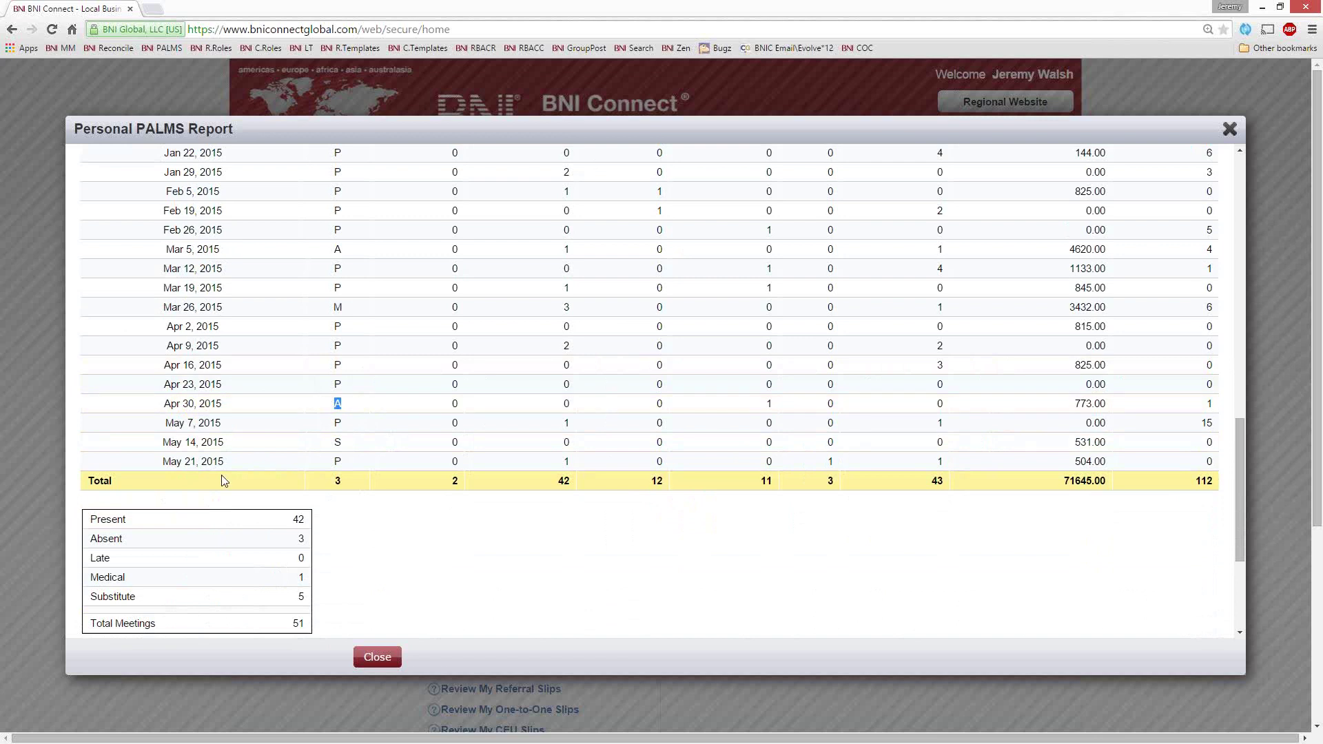
{"action": "left_click", "coordinate": [340, 411]}
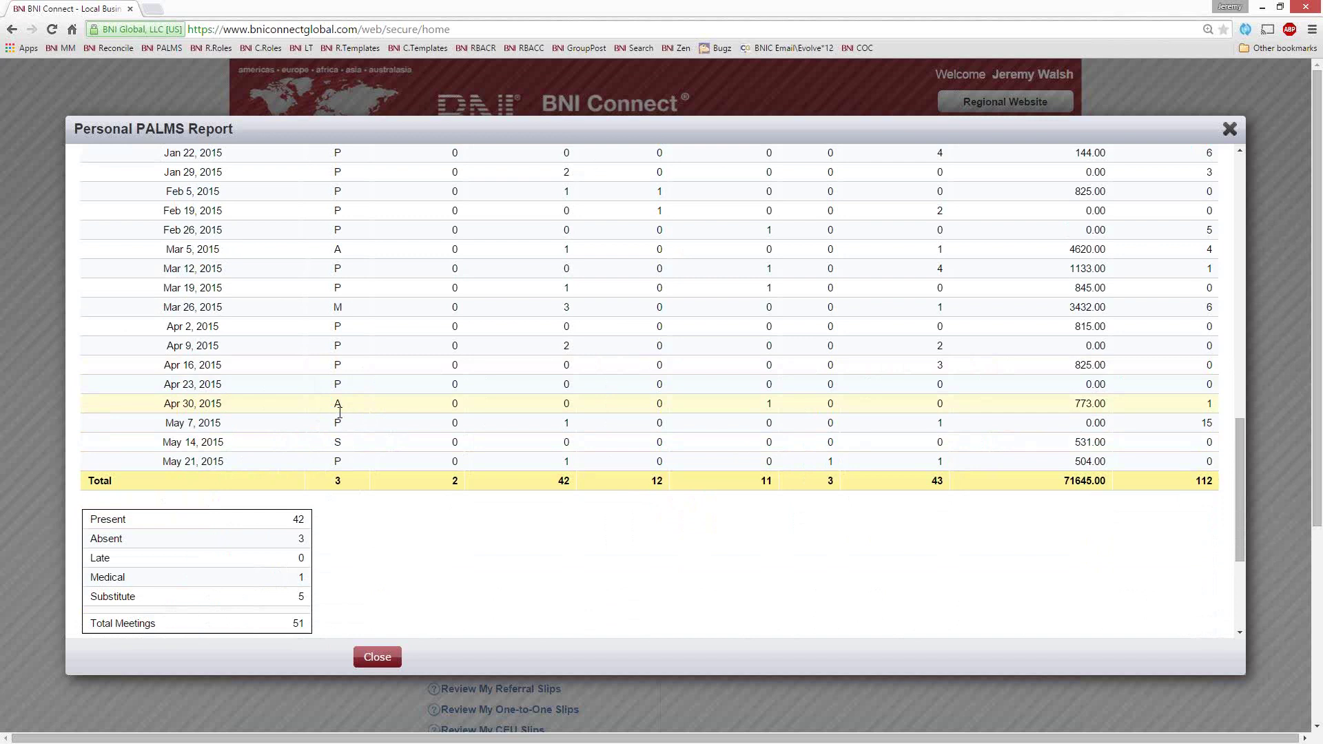
{"action": "scroll", "coordinate": [474, 490], "scroll_direction": "up", "scroll_amount": 15}
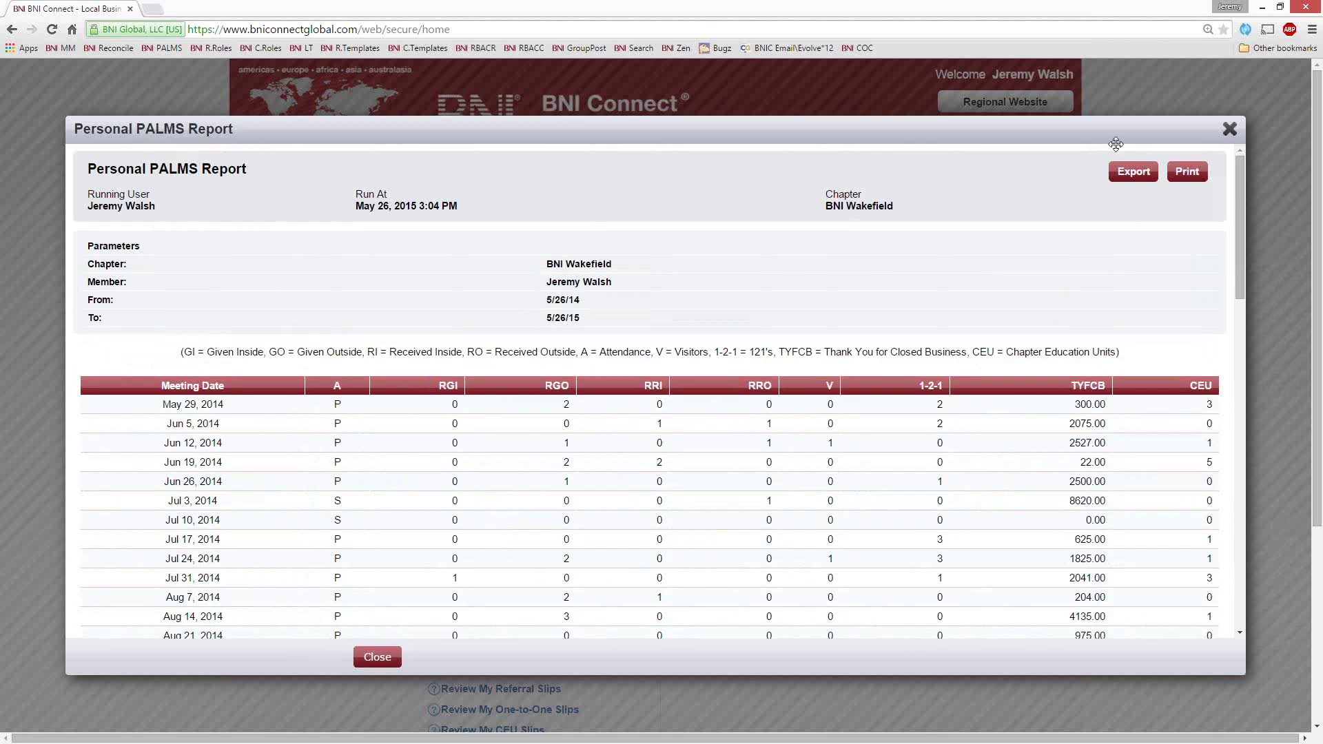
{"action": "left_click", "coordinate": [1229, 129]}
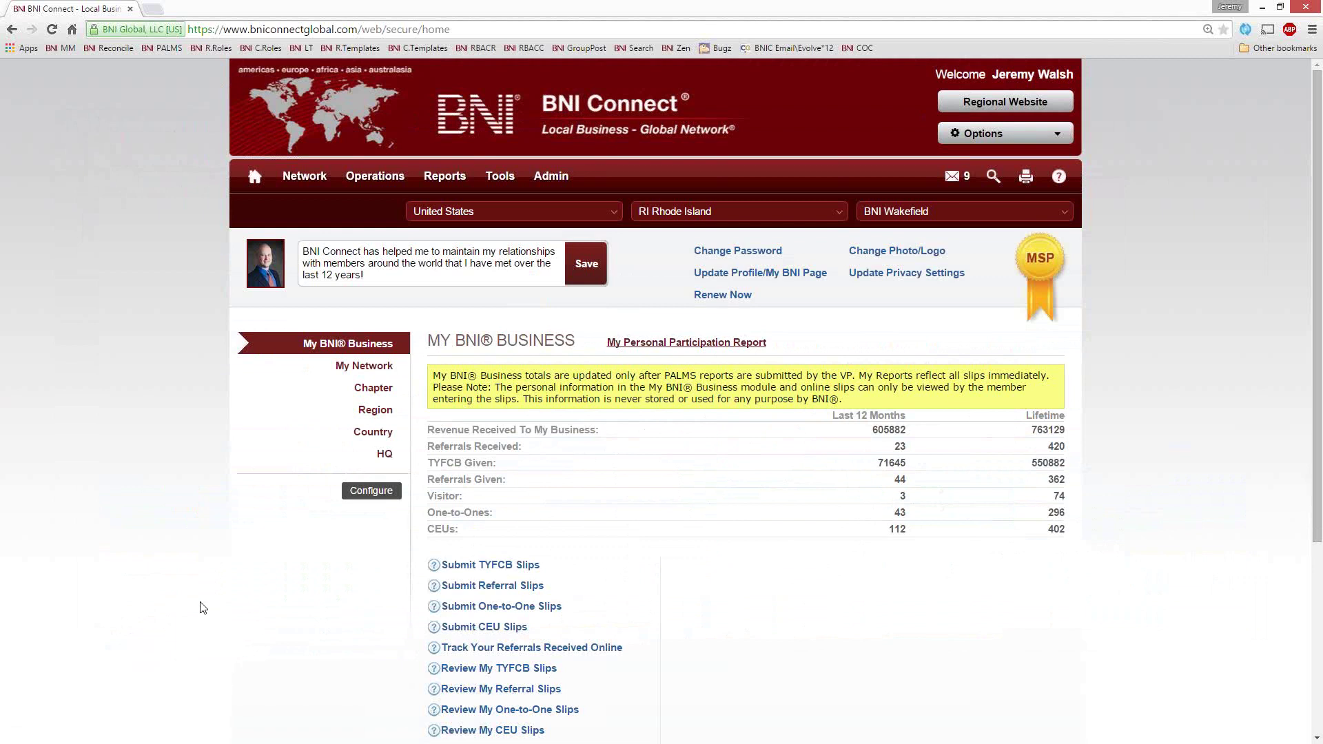
{"action": "scroll", "coordinate": [258, 630], "scroll_direction": "down", "scroll_amount": 2}
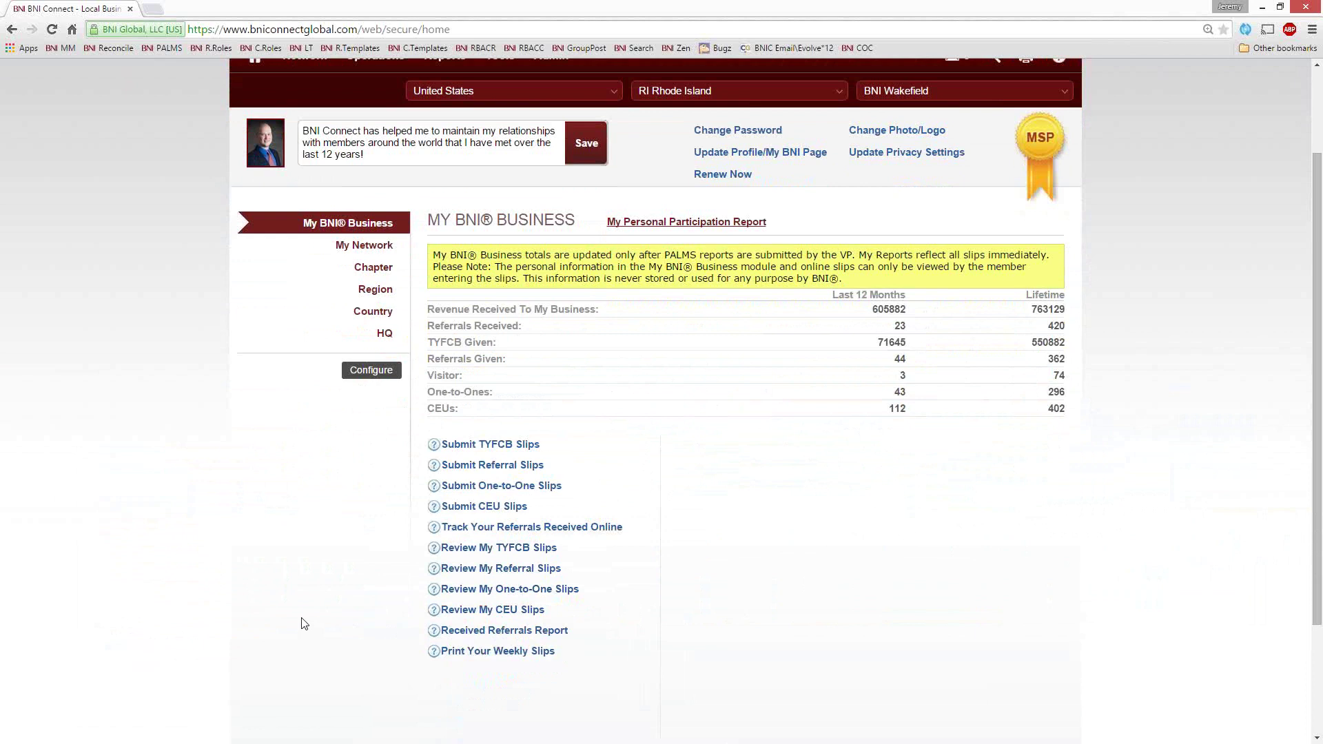
Run the TYFCB Given report with Start Date 08/01/2011, picked from the calendar
{"action": "left_click", "coordinate": [510, 549]}
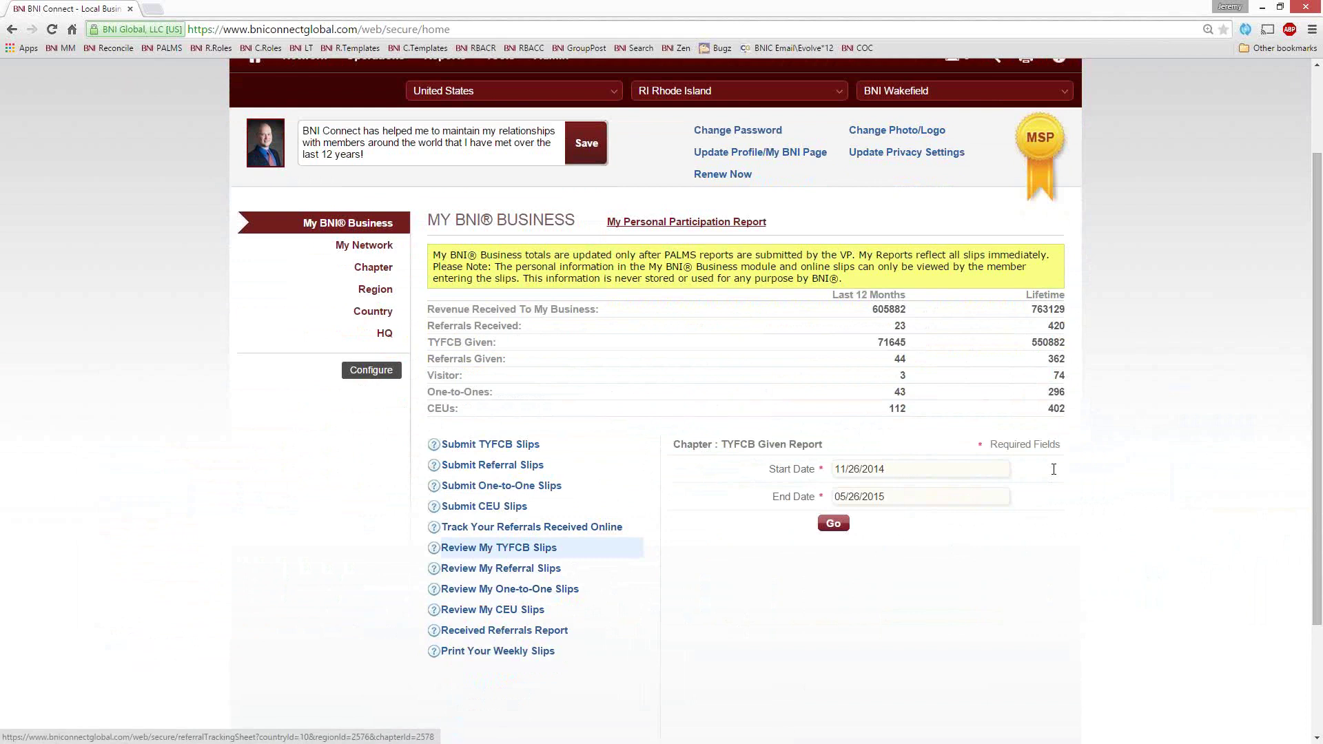
{"action": "left_click", "coordinate": [942, 470]}
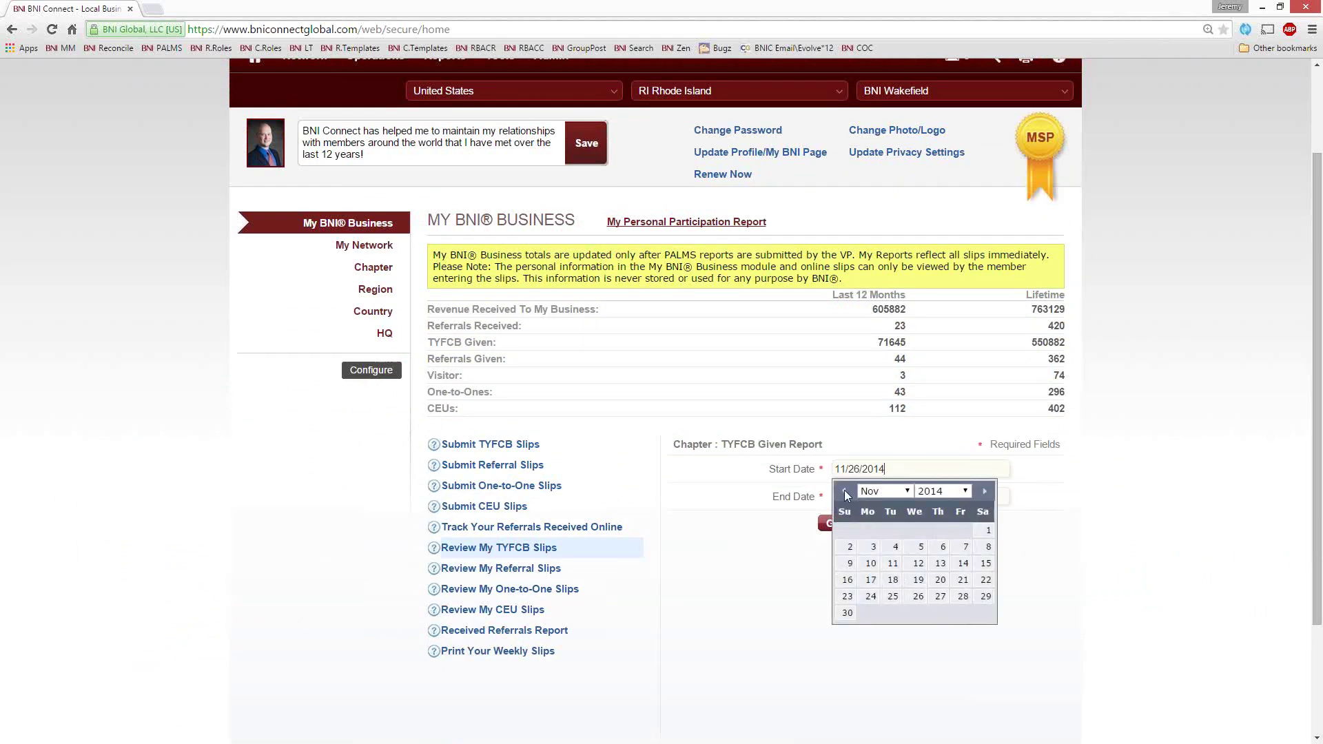
{"action": "left_click", "coordinate": [844, 490]}
{"action": "left_click", "coordinate": [844, 490]}
{"action": "left_click", "coordinate": [844, 490]}
{"action": "left_click", "coordinate": [965, 491]}
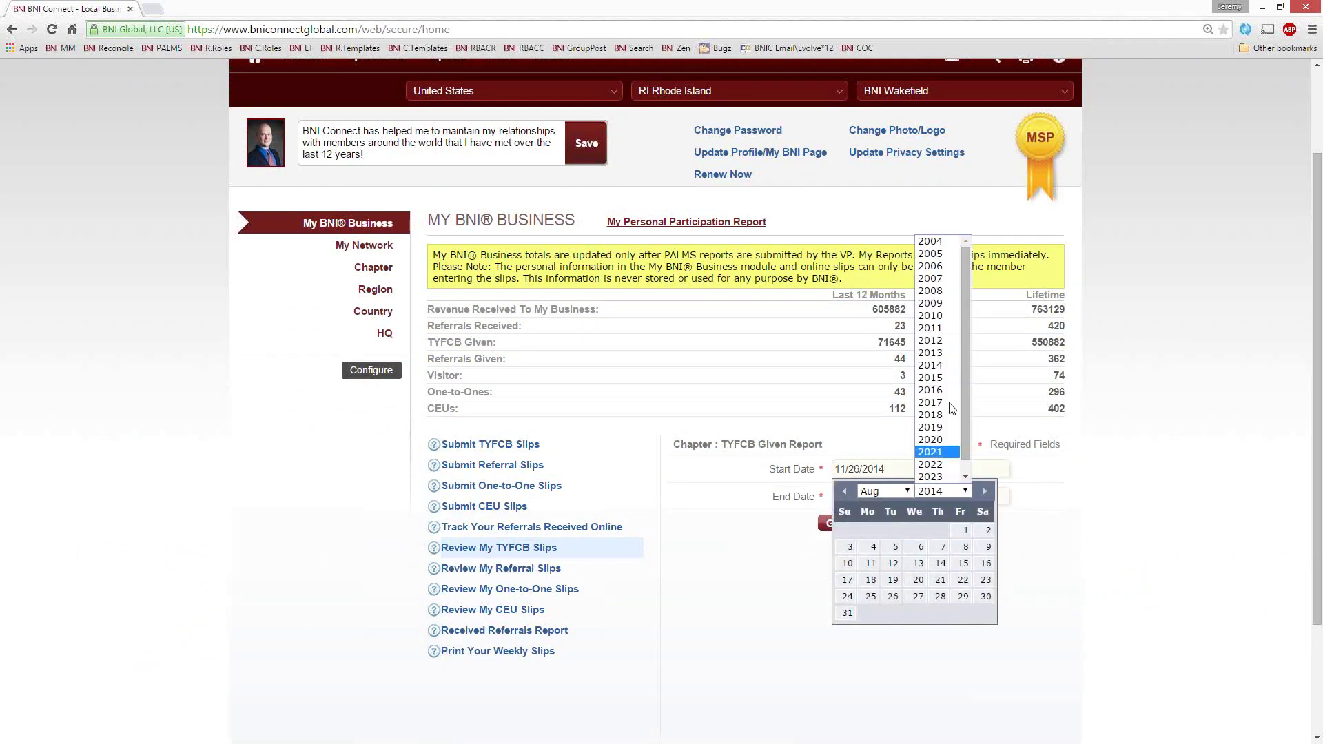
{"action": "left_click", "coordinate": [943, 338]}
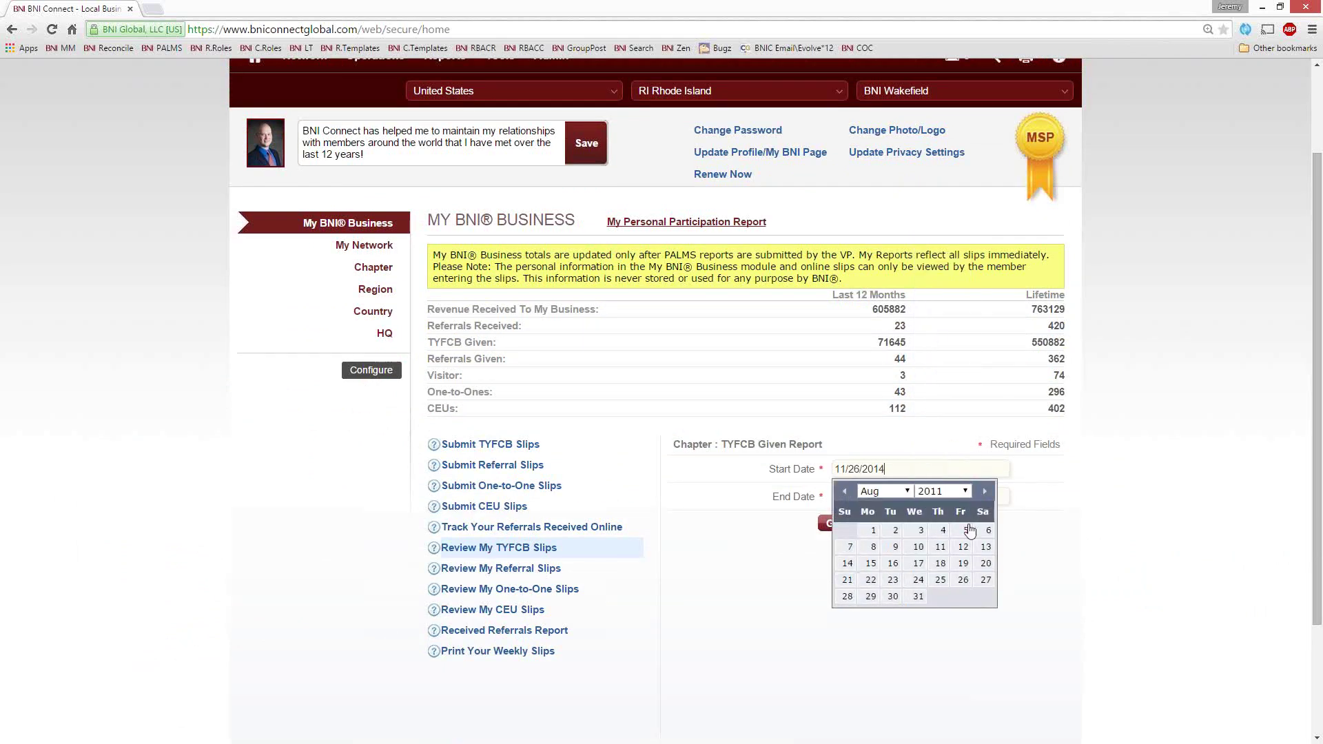
{"action": "left_click", "coordinate": [873, 529]}
{"action": "left_click", "coordinate": [833, 523]}
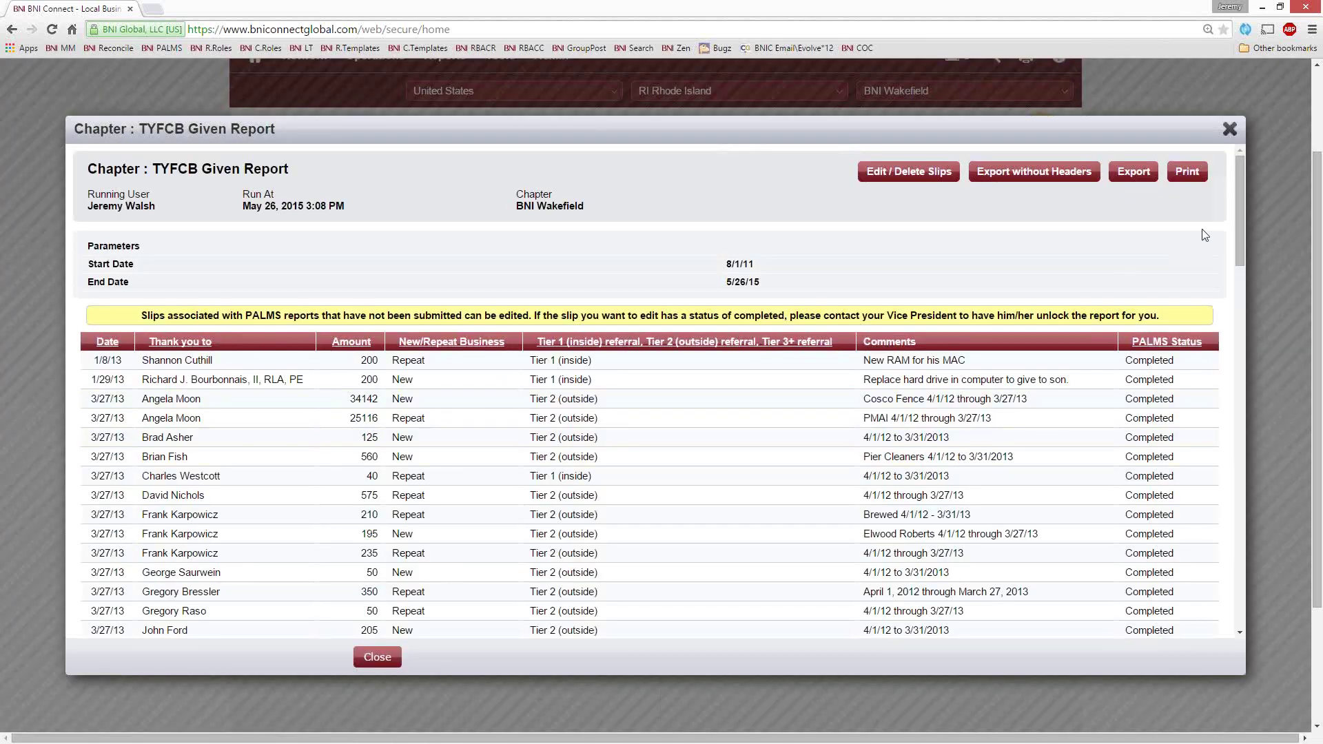
Sort the TYFCB Given slips by the 'Thank you to' column and scroll the results
{"action": "left_click_drag", "start_coordinate": [1239, 221], "coordinate": [1215, 188]}
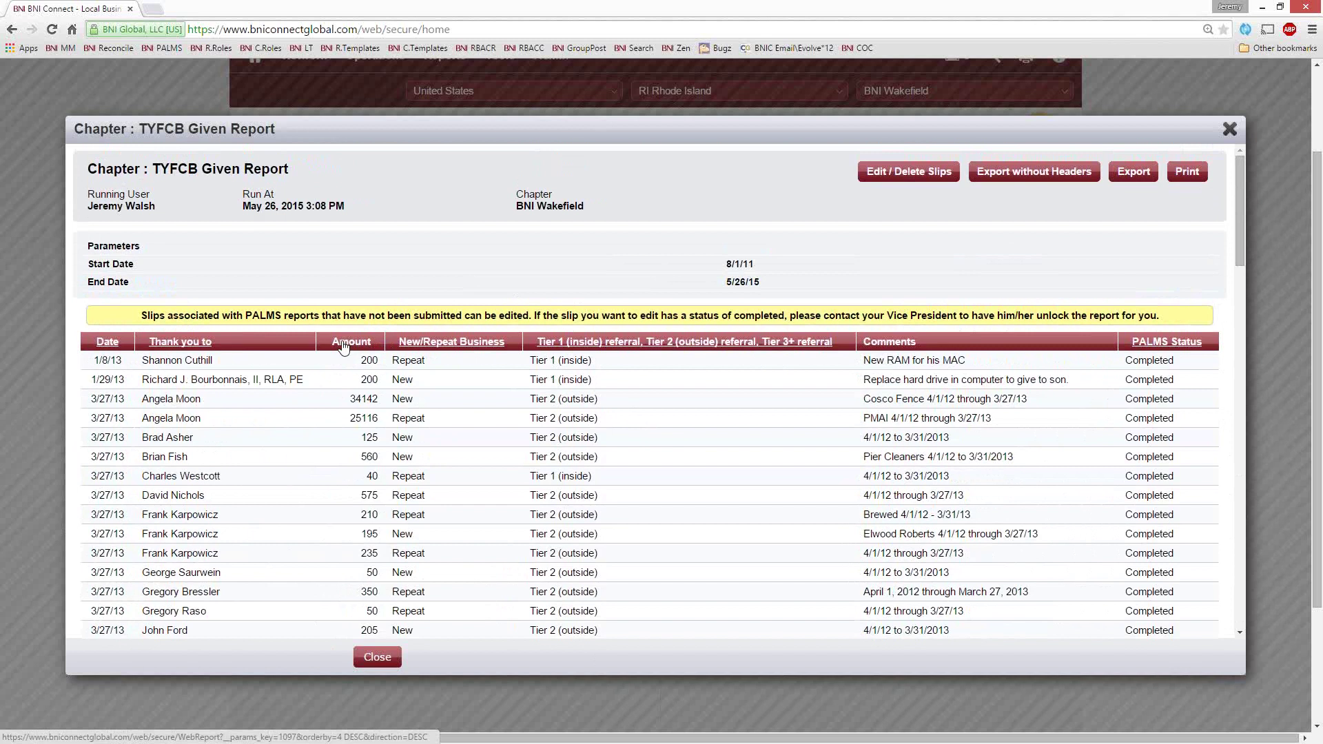
{"action": "left_click", "coordinate": [185, 344]}
{"action": "scroll", "coordinate": [238, 437], "scroll_direction": "down", "scroll_amount": 1}
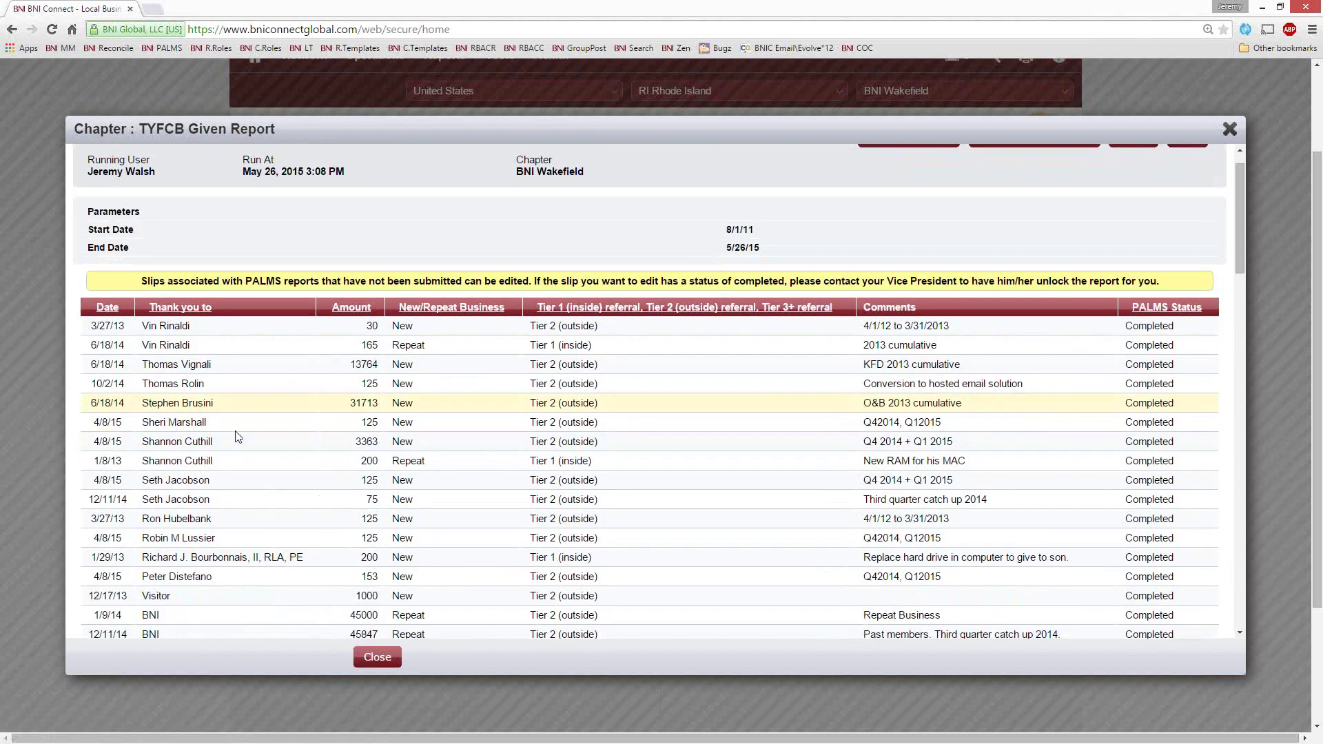
{"action": "scroll", "coordinate": [238, 438], "scroll_direction": "down", "scroll_amount": 3}
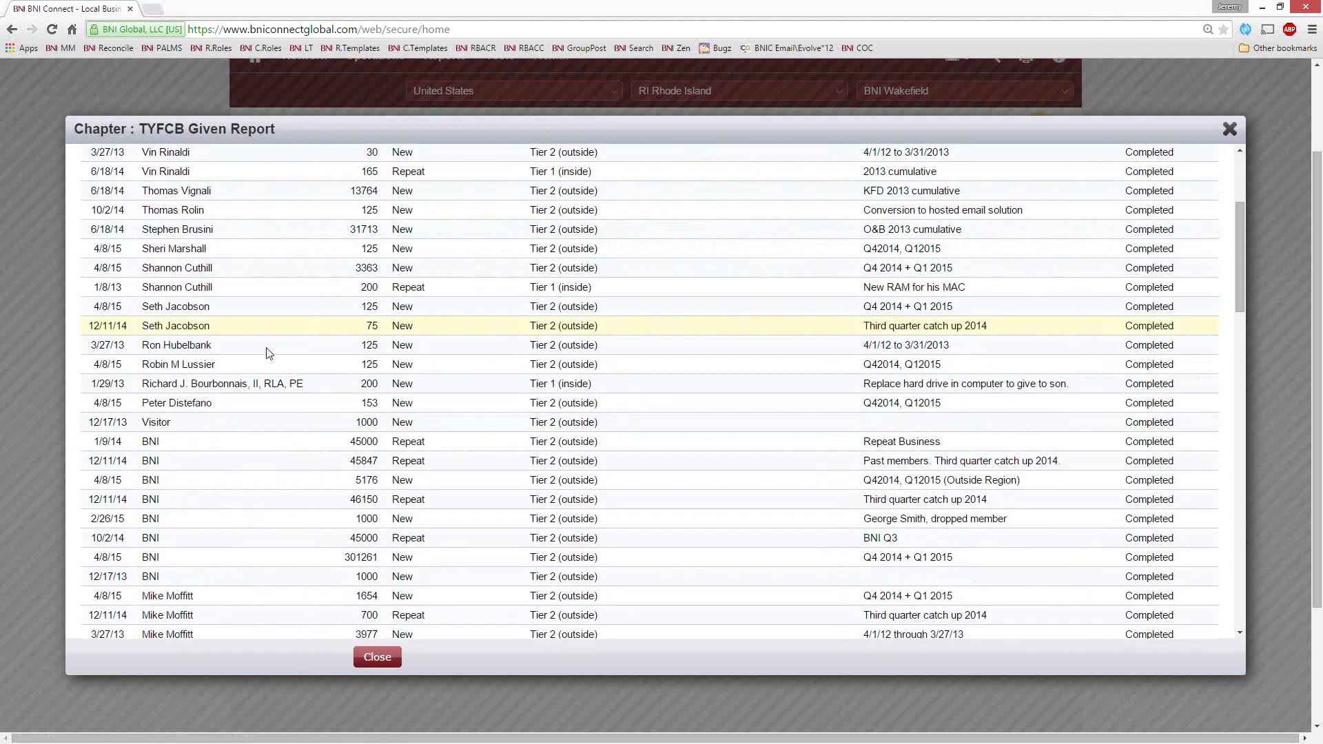
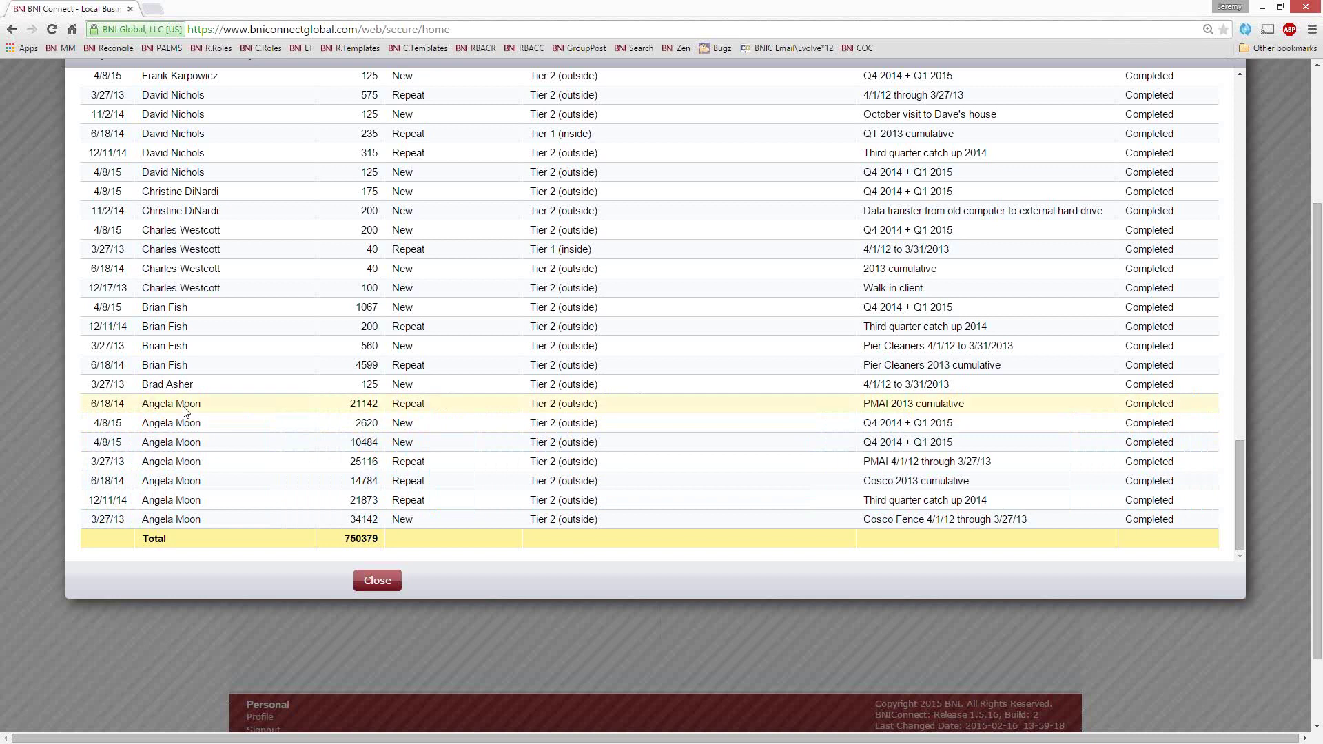
Highlight a member name and the 34142 amount in the TYFCB Given Report
{"action": "left_click_drag", "start_coordinate": [209, 404], "coordinate": [147, 403]}
{"action": "key", "text": "alt+Tab"}
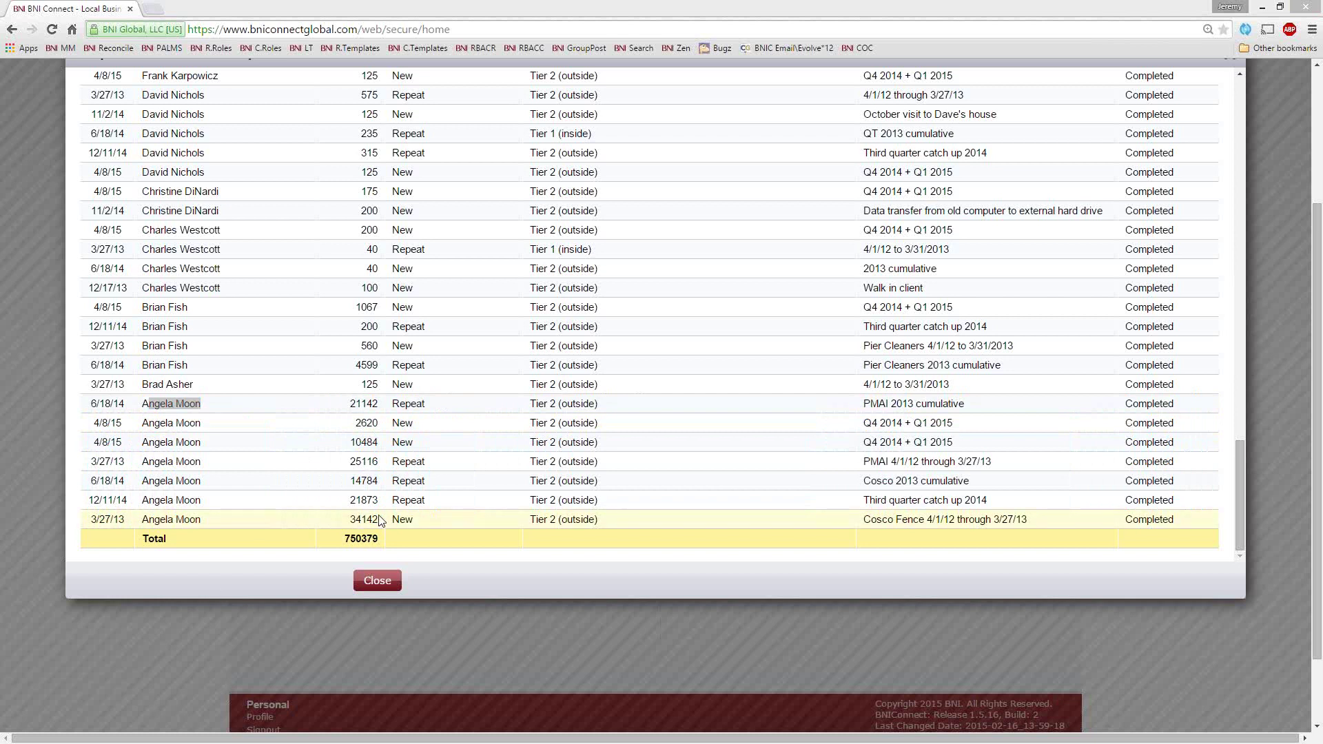
{"action": "left_click_drag", "start_coordinate": [381, 520], "coordinate": [344, 503]}
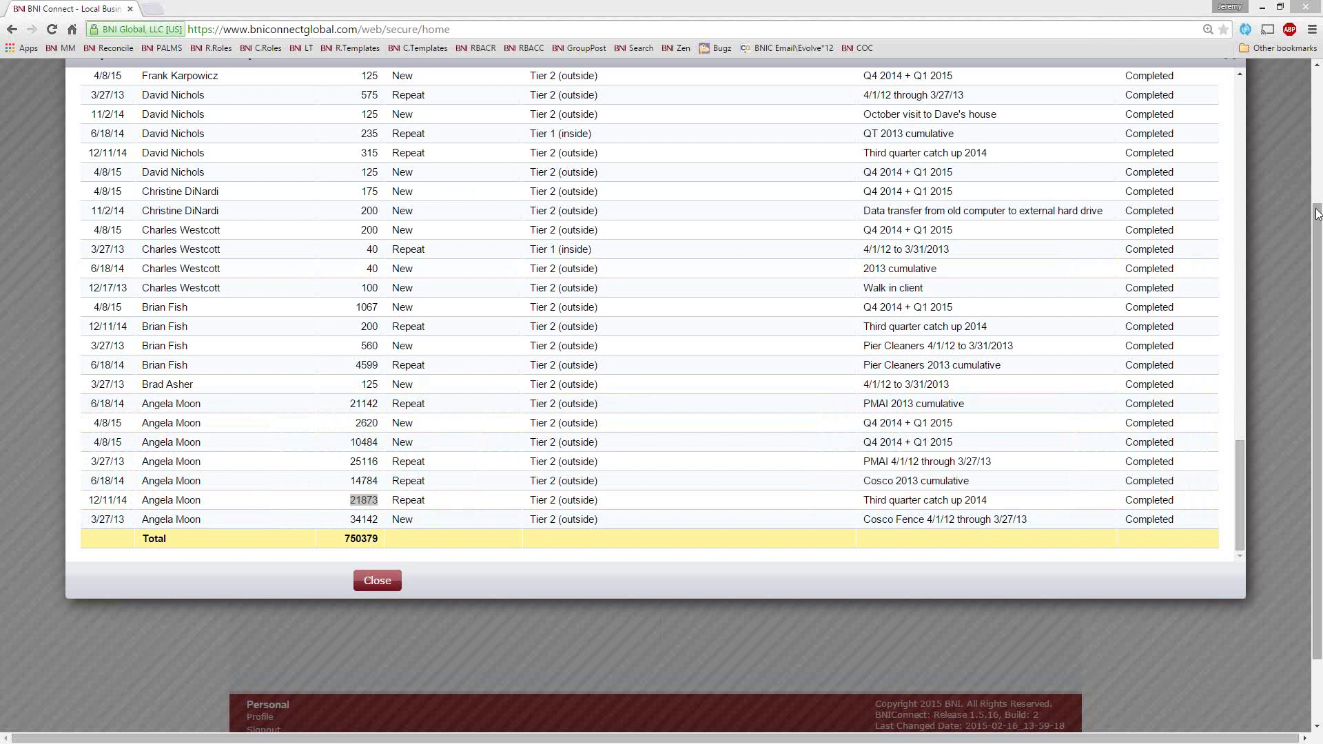
Close the TYFCB Given Report and go to Review My One-to-One Slips
{"action": "left_click", "coordinate": [1285, 237]}
{"action": "scroll", "coordinate": [1268, 206], "scroll_direction": "up", "scroll_amount": 2}
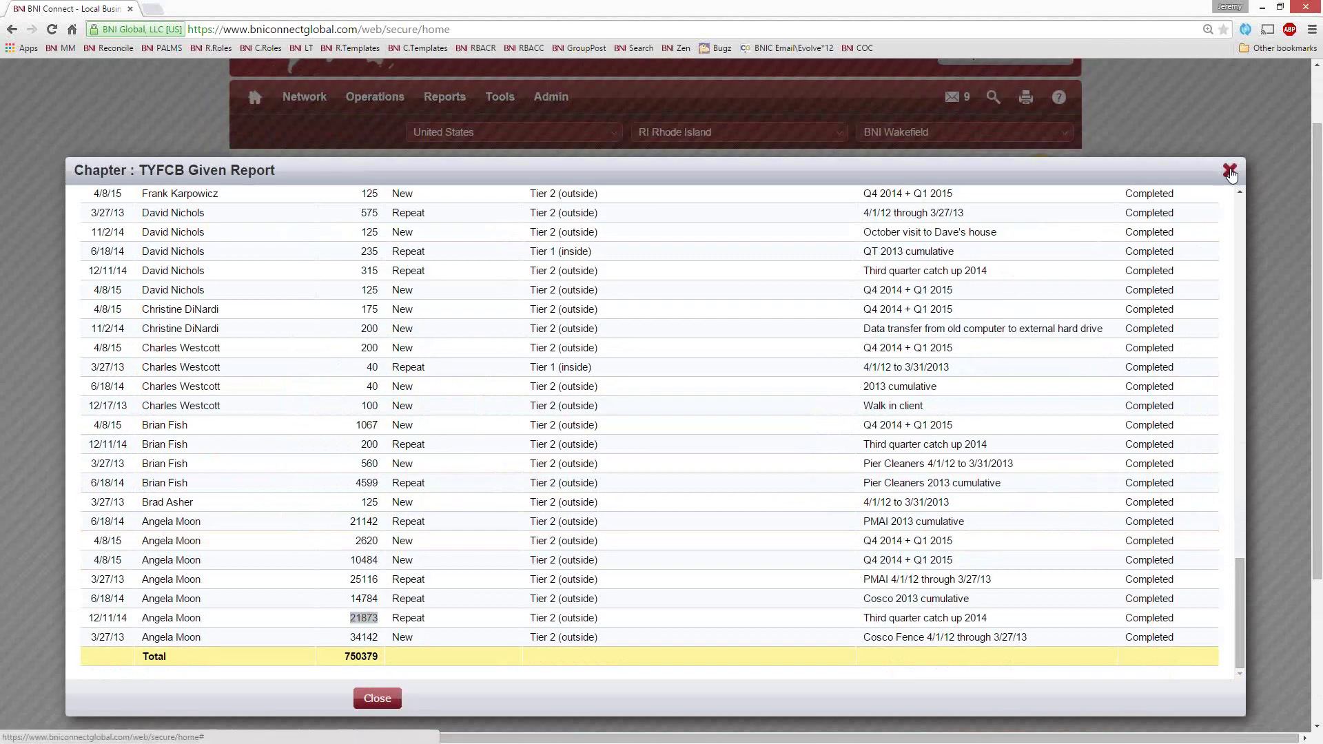
{"action": "left_click", "coordinate": [1230, 171]}
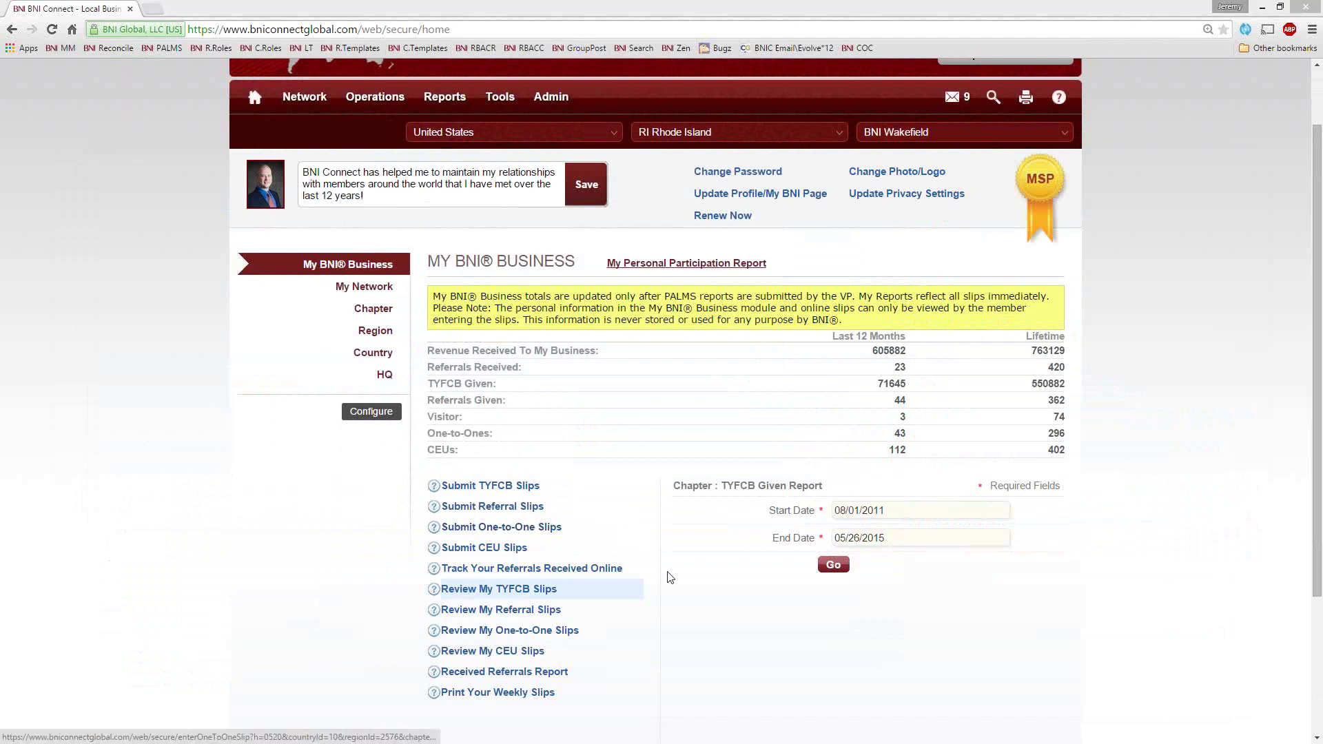
{"action": "left_click", "coordinate": [489, 639]}
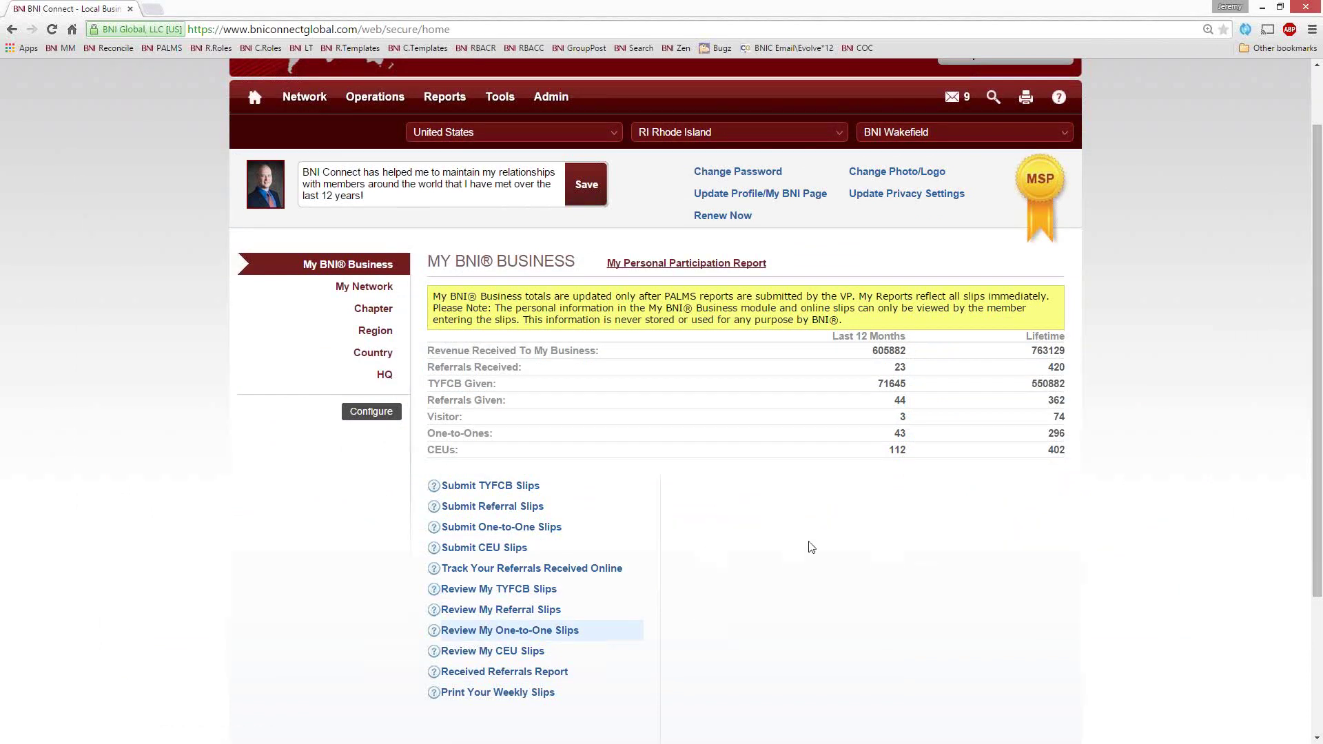
Run the One to One Report with the start date set to 11/01/2012
{"action": "left_click", "coordinate": [557, 632]}
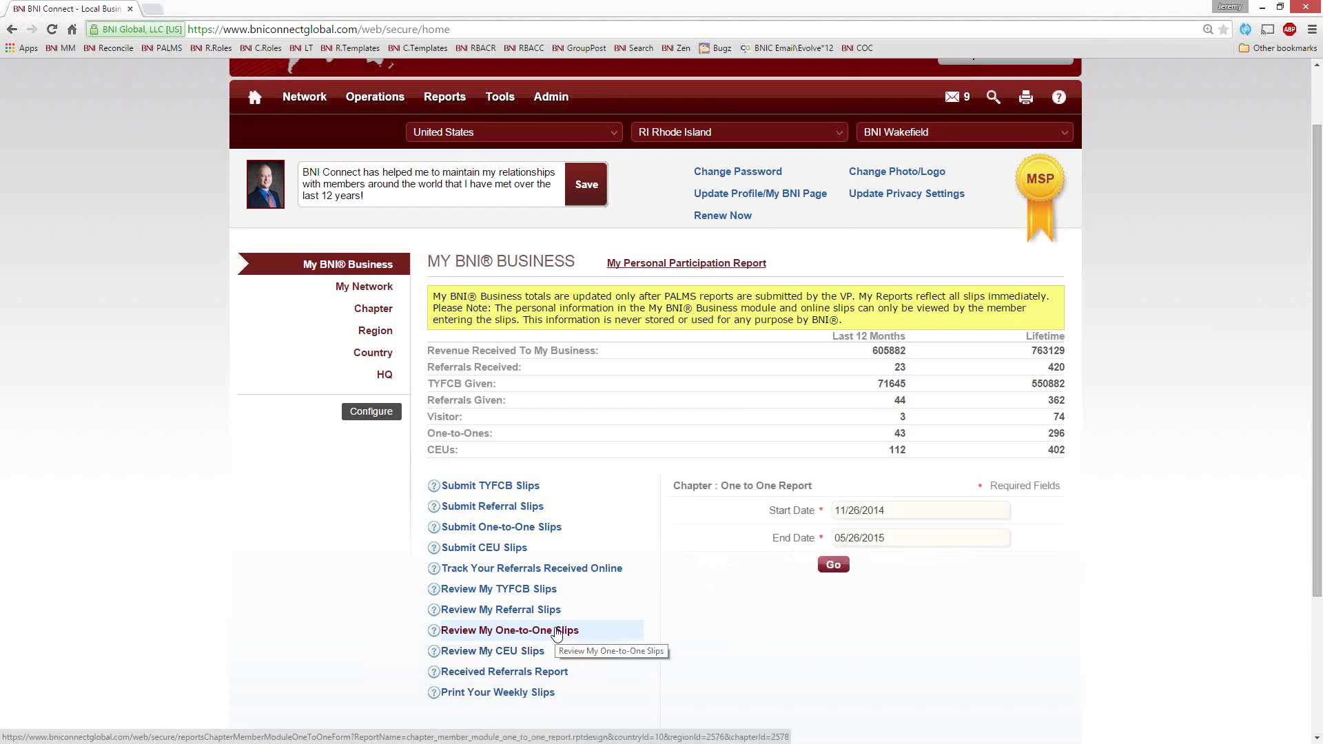
{"action": "left_click", "coordinate": [906, 513]}
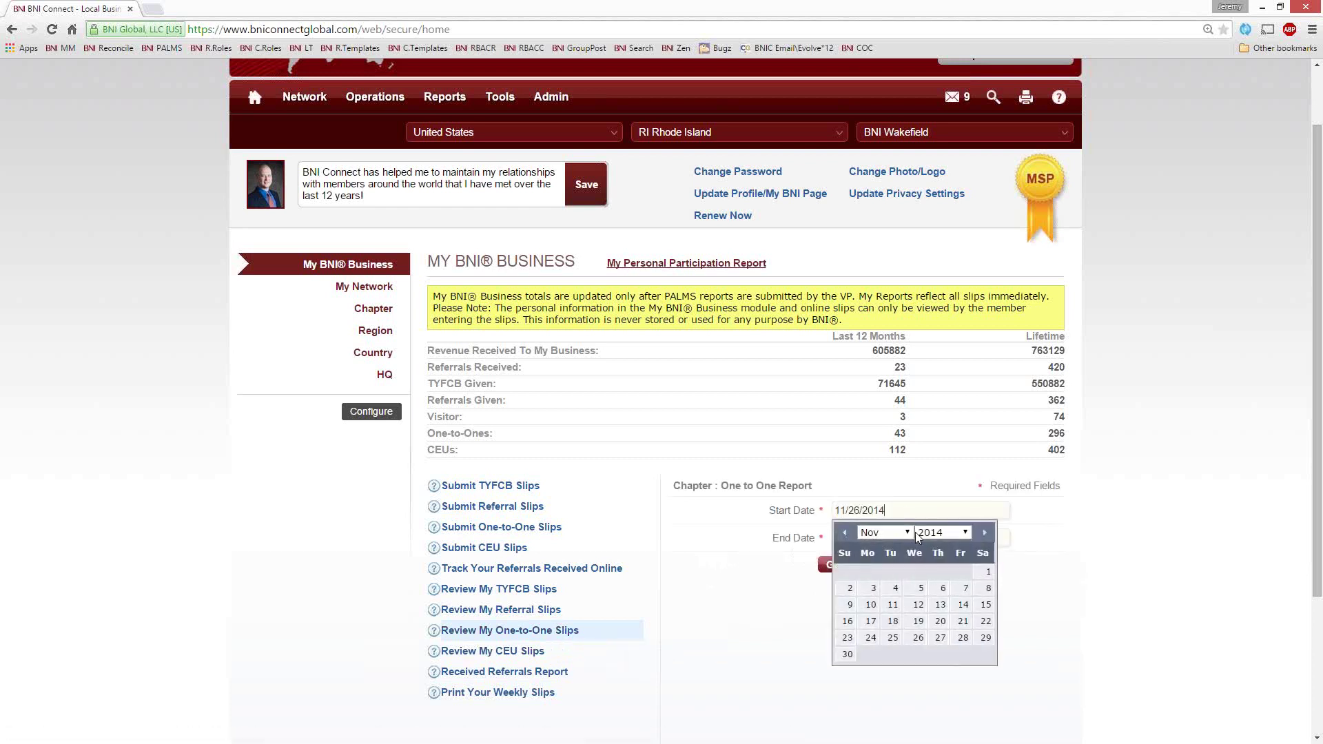
{"action": "left_click", "coordinate": [941, 534]}
{"action": "left_click", "coordinate": [949, 382]}
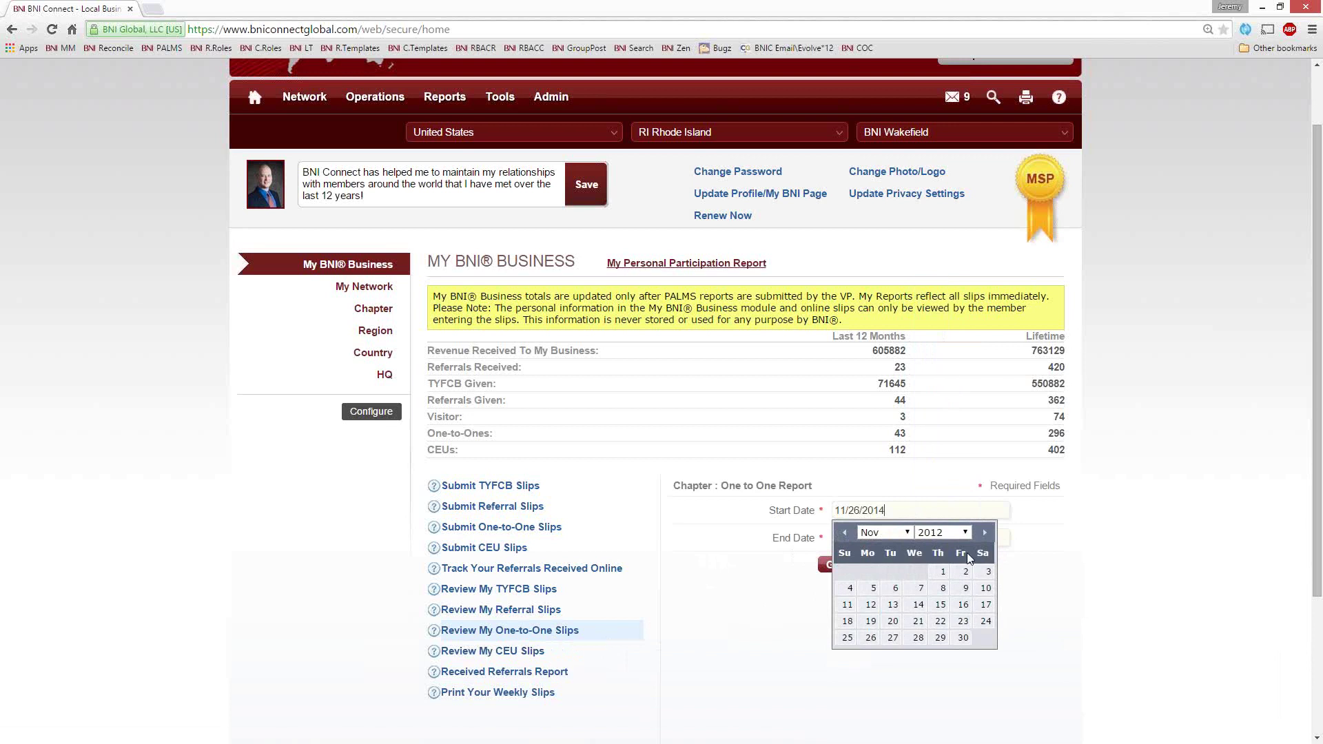
{"action": "left_click", "coordinate": [939, 571]}
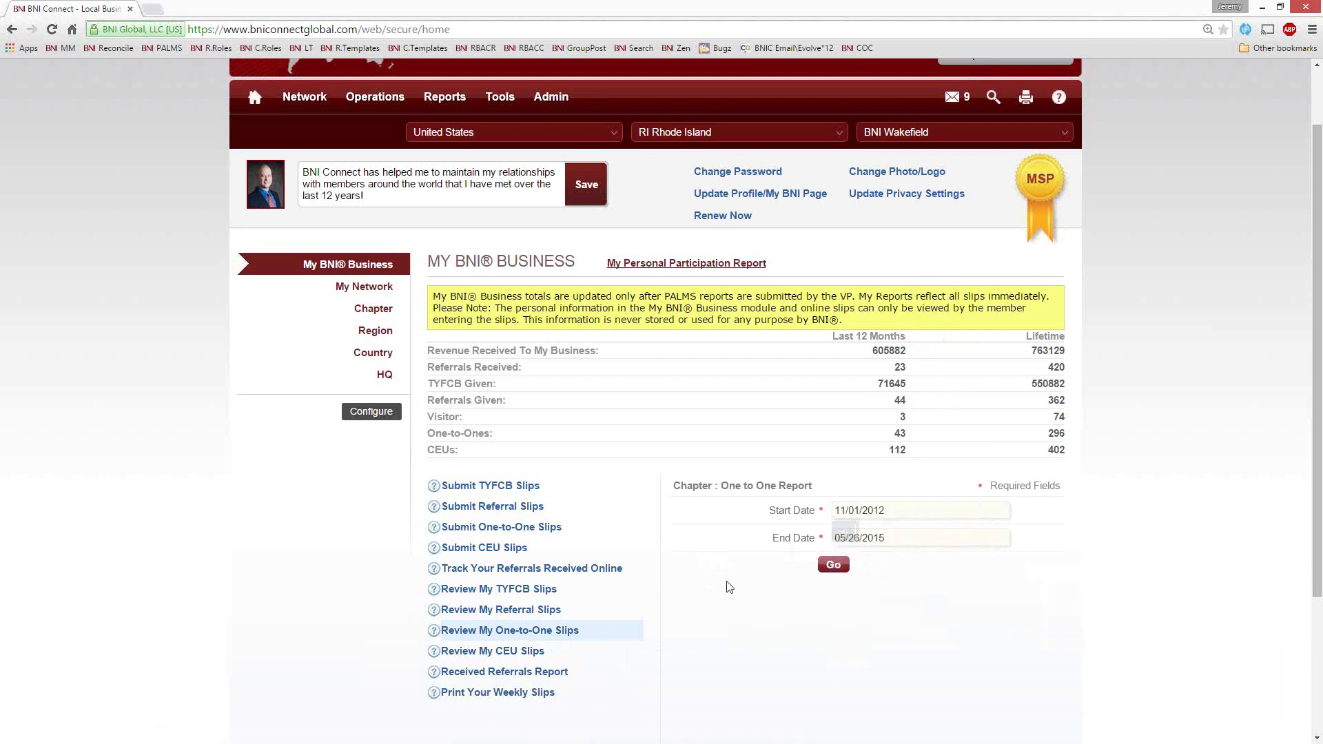
{"action": "left_click", "coordinate": [833, 562]}
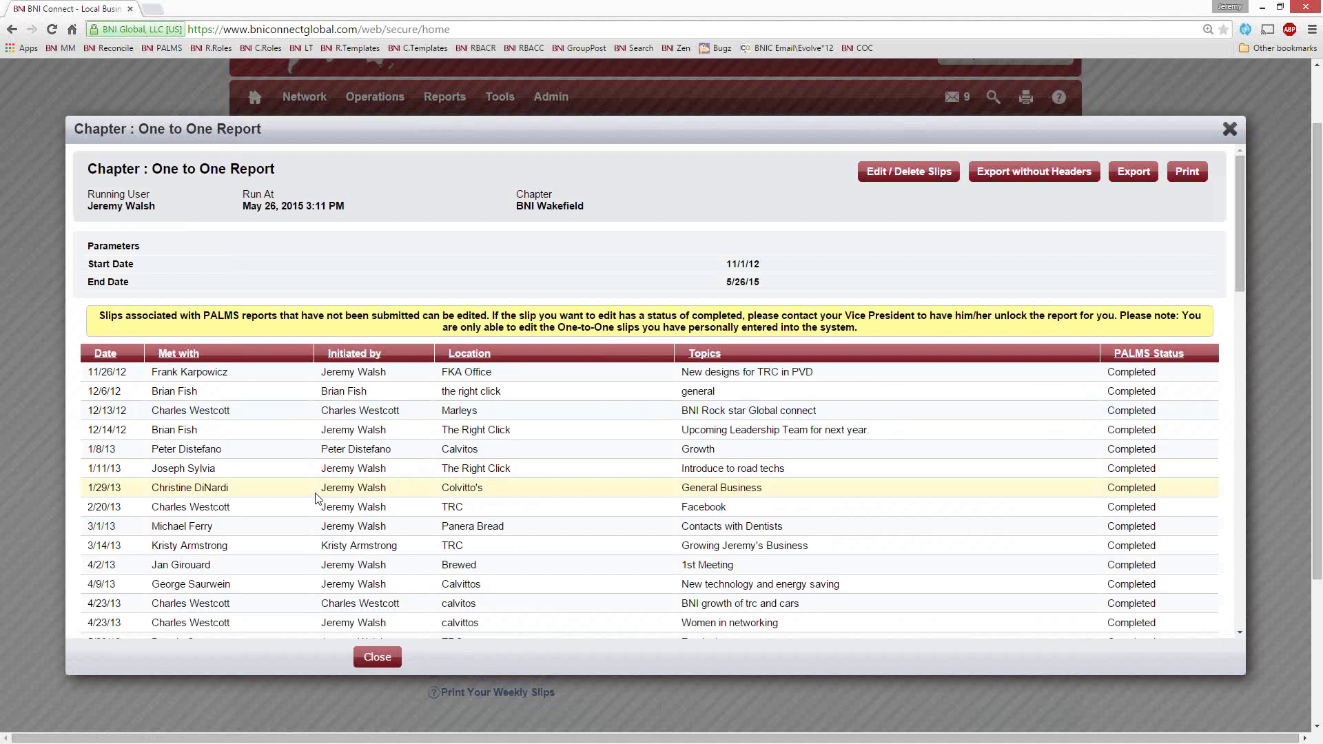
Scroll through the report's meetings, highlight a member name, then close the report
{"action": "scroll", "coordinate": [238, 461], "scroll_direction": "down", "scroll_amount": 15}
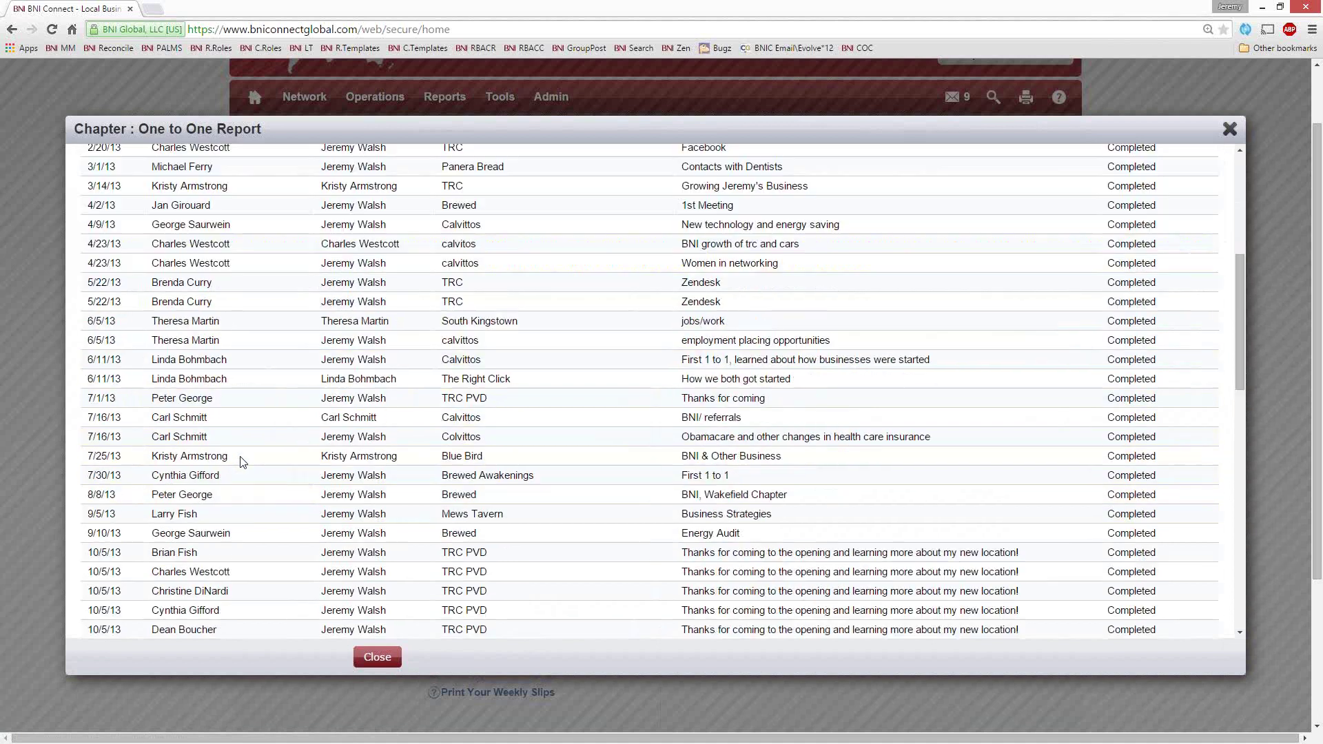
{"action": "scroll", "coordinate": [242, 460], "scroll_direction": "down", "scroll_amount": 5}
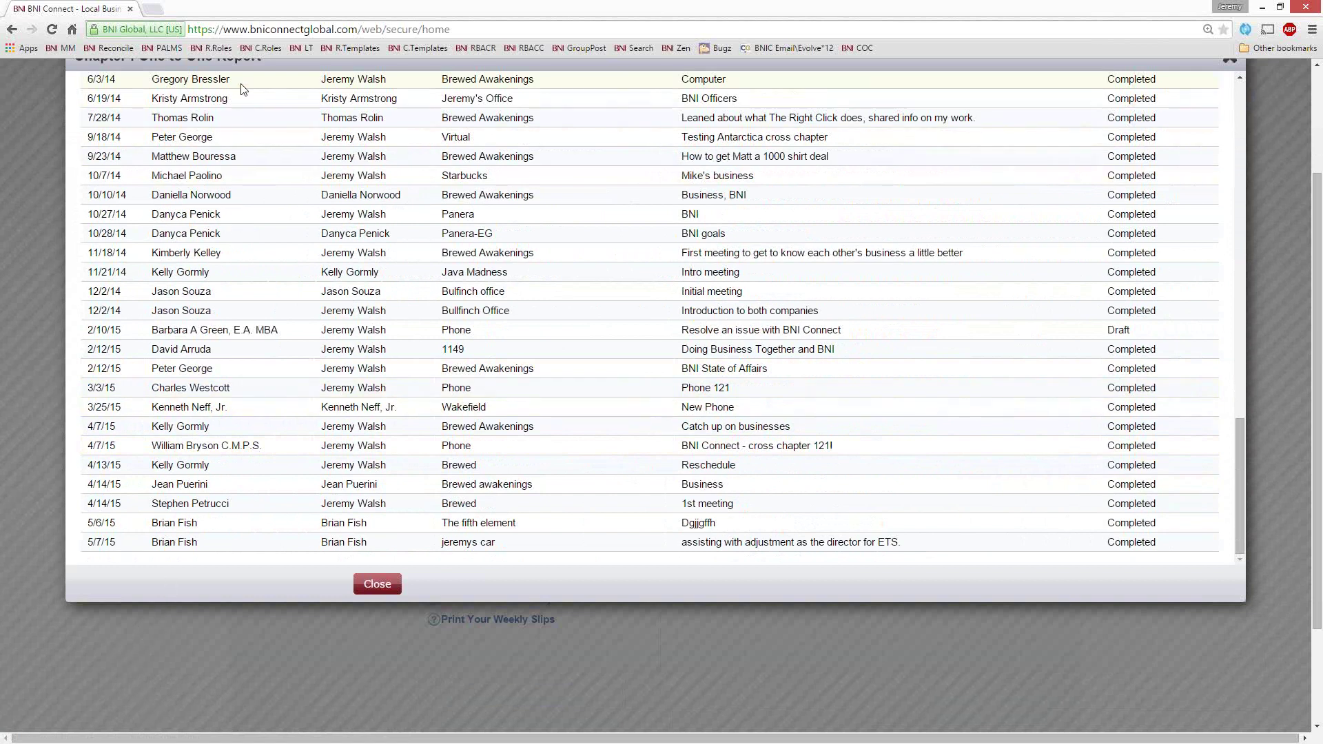
{"action": "left_click_drag", "start_coordinate": [242, 80], "coordinate": [148, 86]}
{"action": "scroll", "coordinate": [76, 228], "scroll_direction": "up", "scroll_amount": 3}
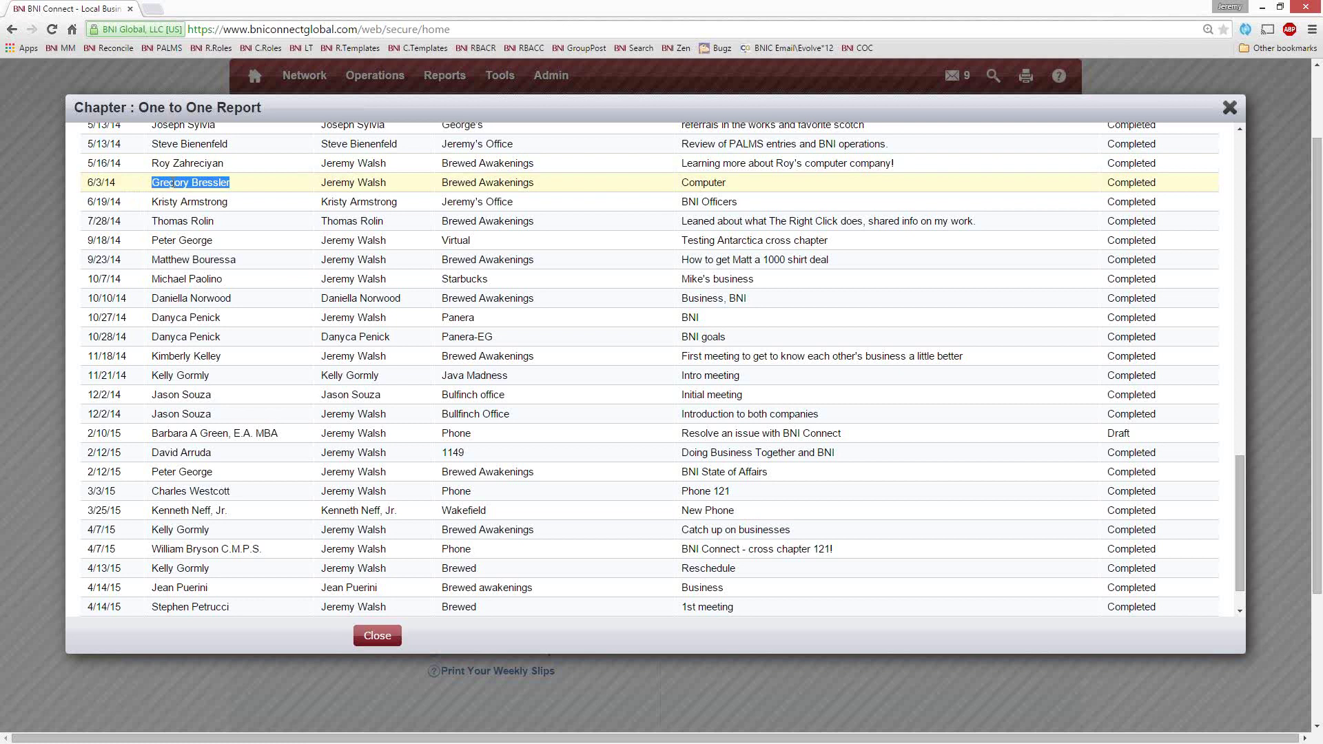
{"action": "left_click", "coordinate": [1230, 109]}
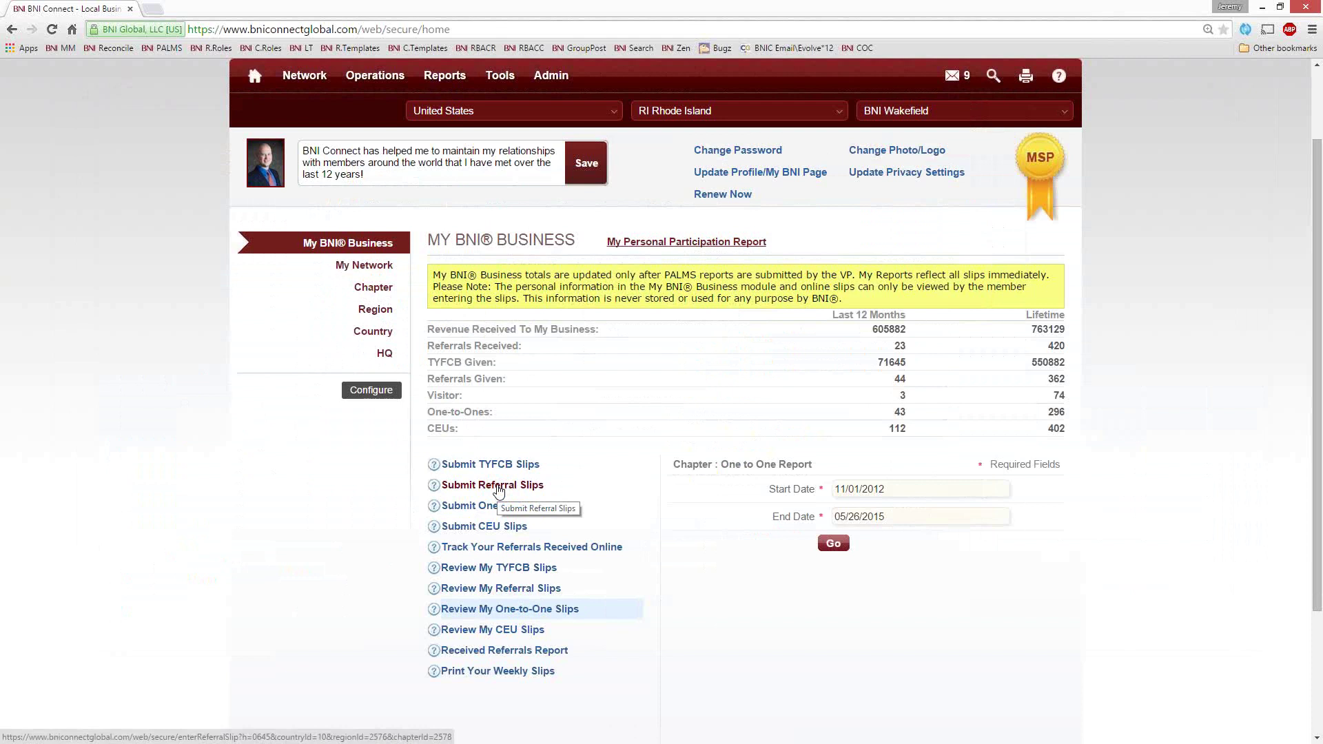
{"action": "scroll", "coordinate": [176, 454], "scroll_direction": "up", "scroll_amount": 3}
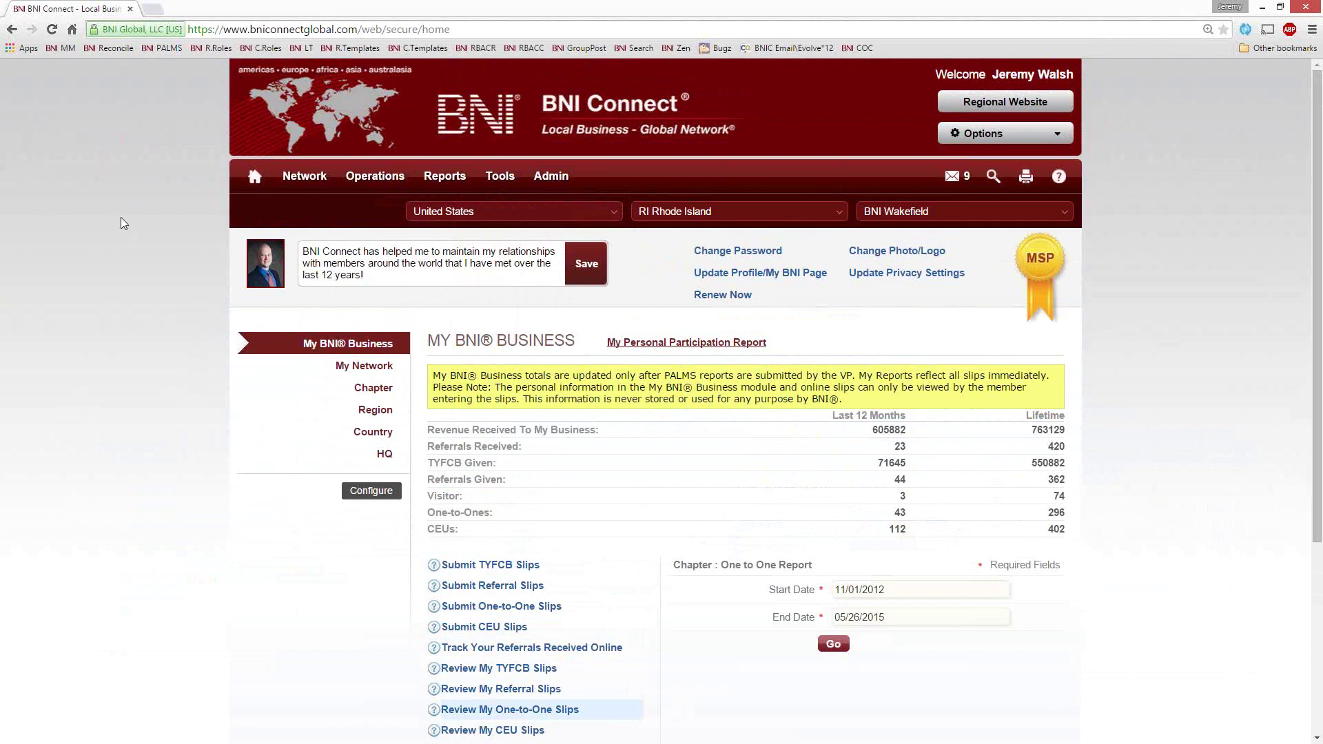
Copy every member address from the chapter's Email My Chapter list, then close the list
{"action": "mouse_move", "coordinate": [304, 175]}
{"action": "mouse_move", "coordinate": [375, 177]}
{"action": "left_click", "coordinate": [383, 281]}
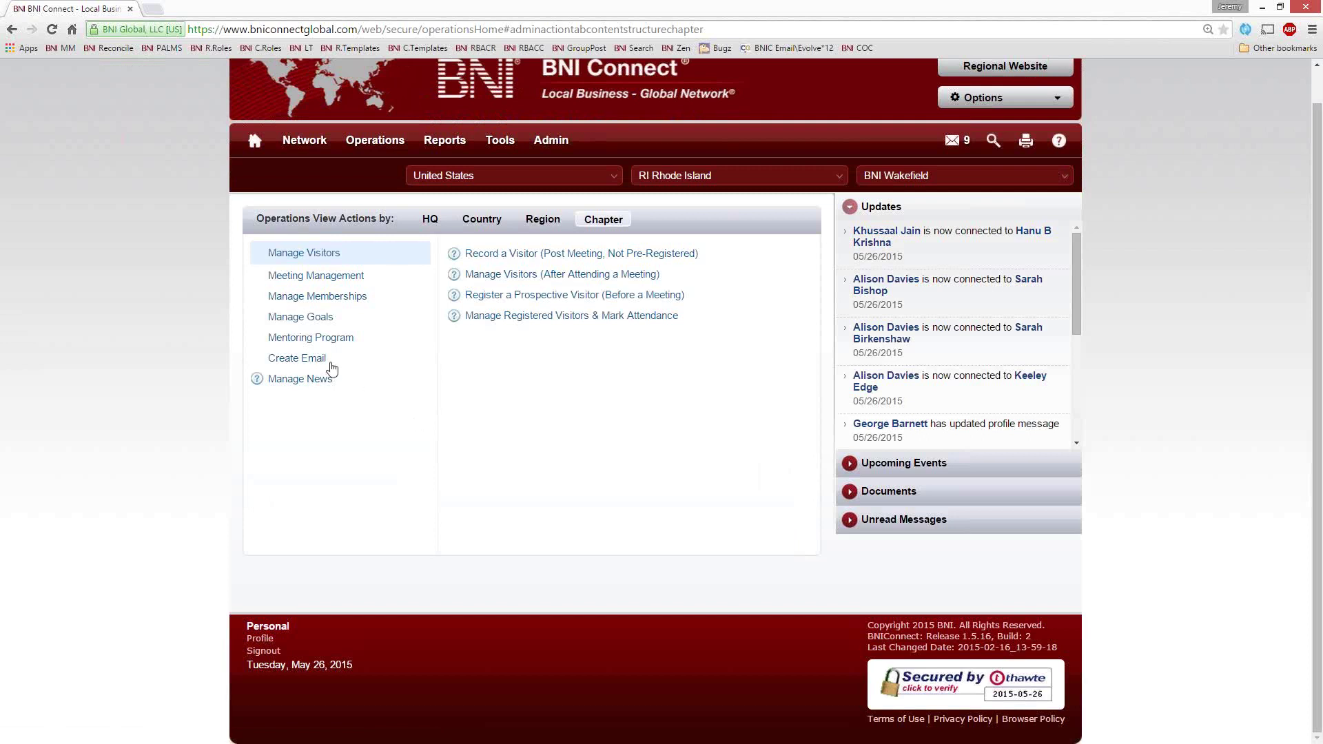
{"action": "left_click", "coordinate": [298, 363]}
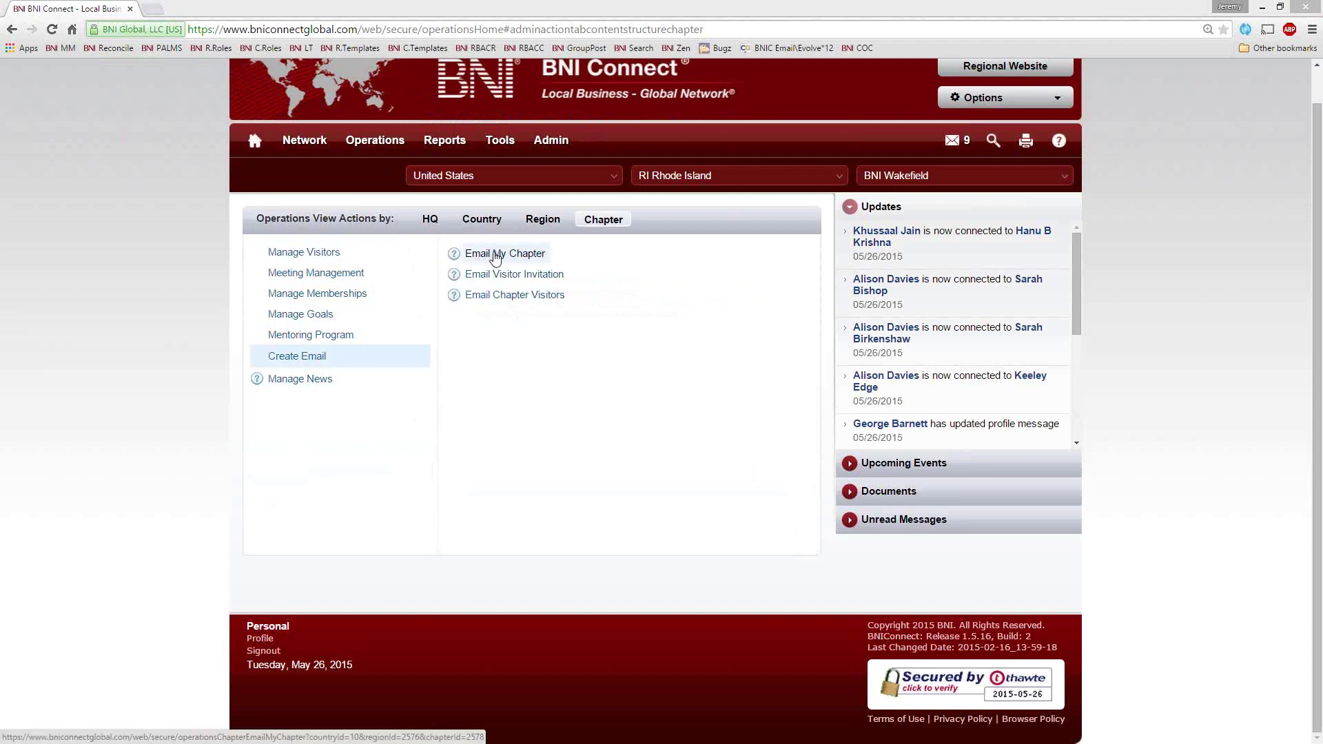
{"action": "left_click", "coordinate": [495, 255]}
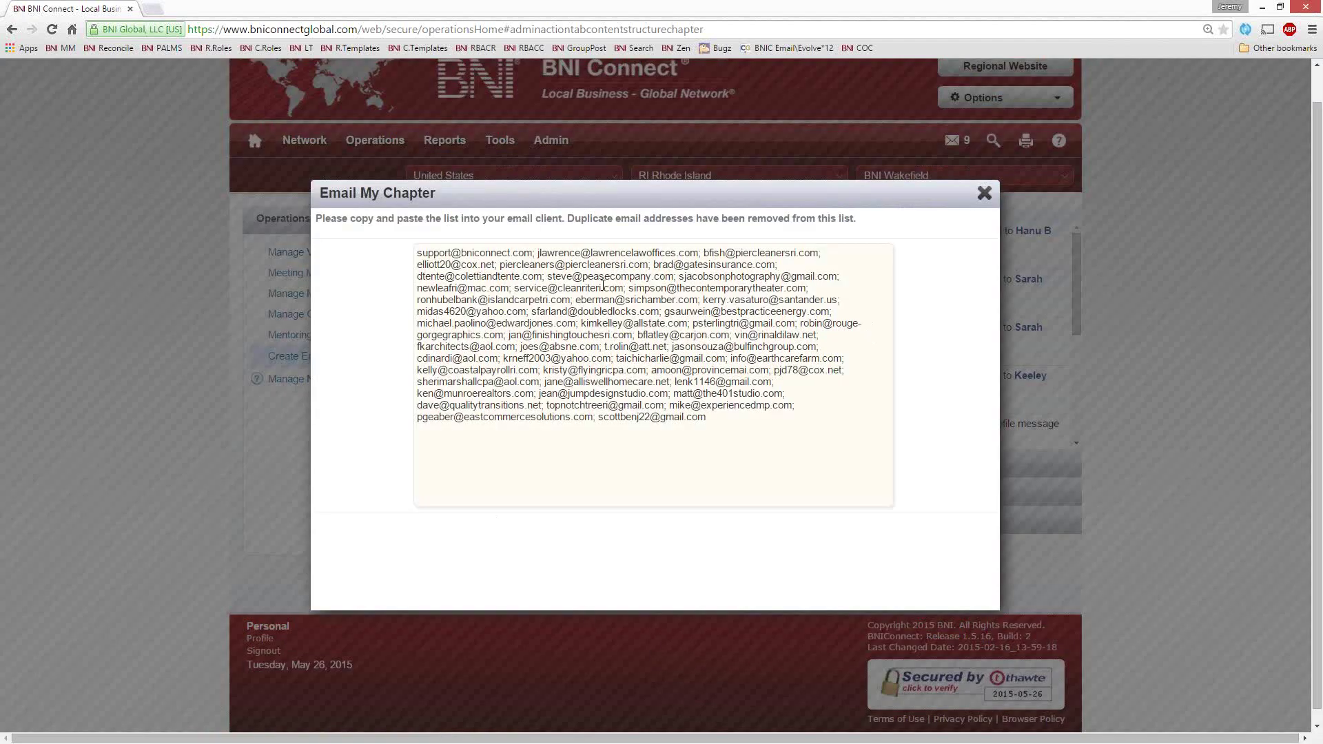
{"action": "left_click_drag", "start_coordinate": [716, 420], "coordinate": [417, 252]}
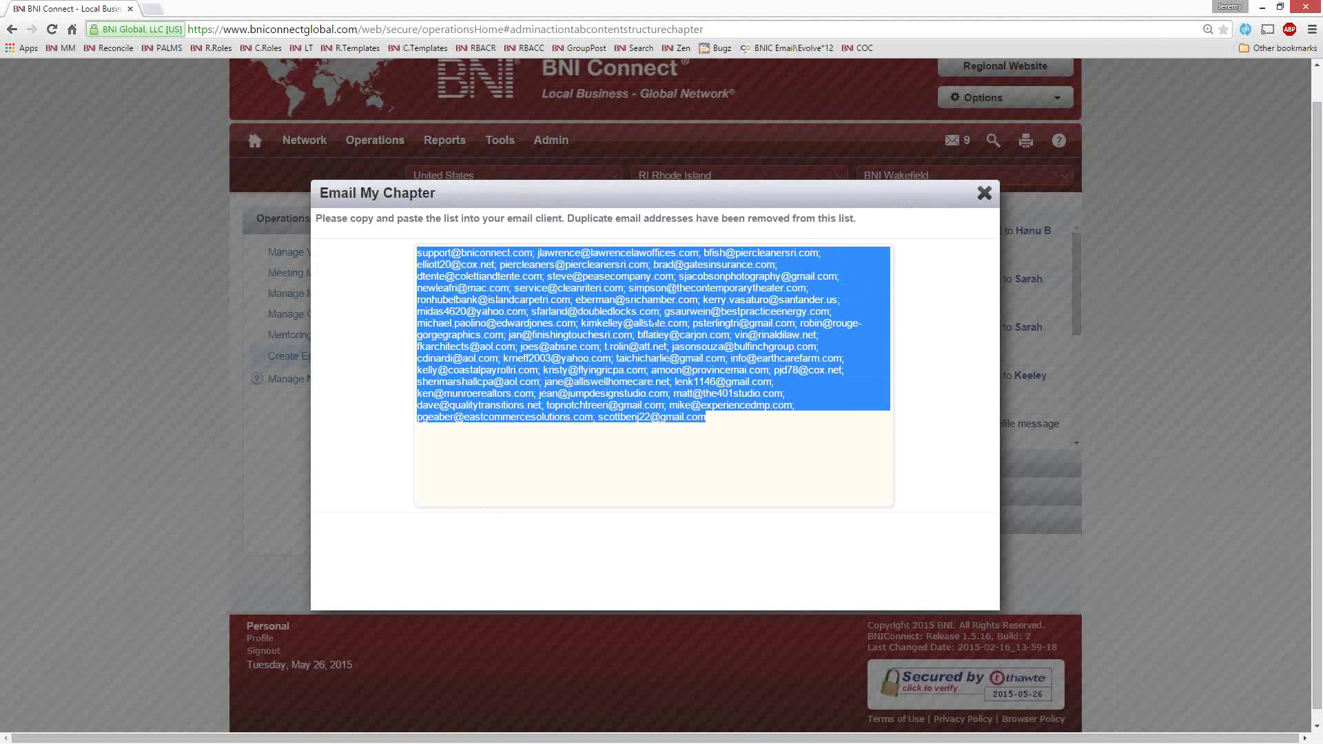
{"action": "right_click", "coordinate": [654, 325]}
{"action": "left_click", "coordinate": [676, 337]}
{"action": "left_click", "coordinate": [983, 193]}
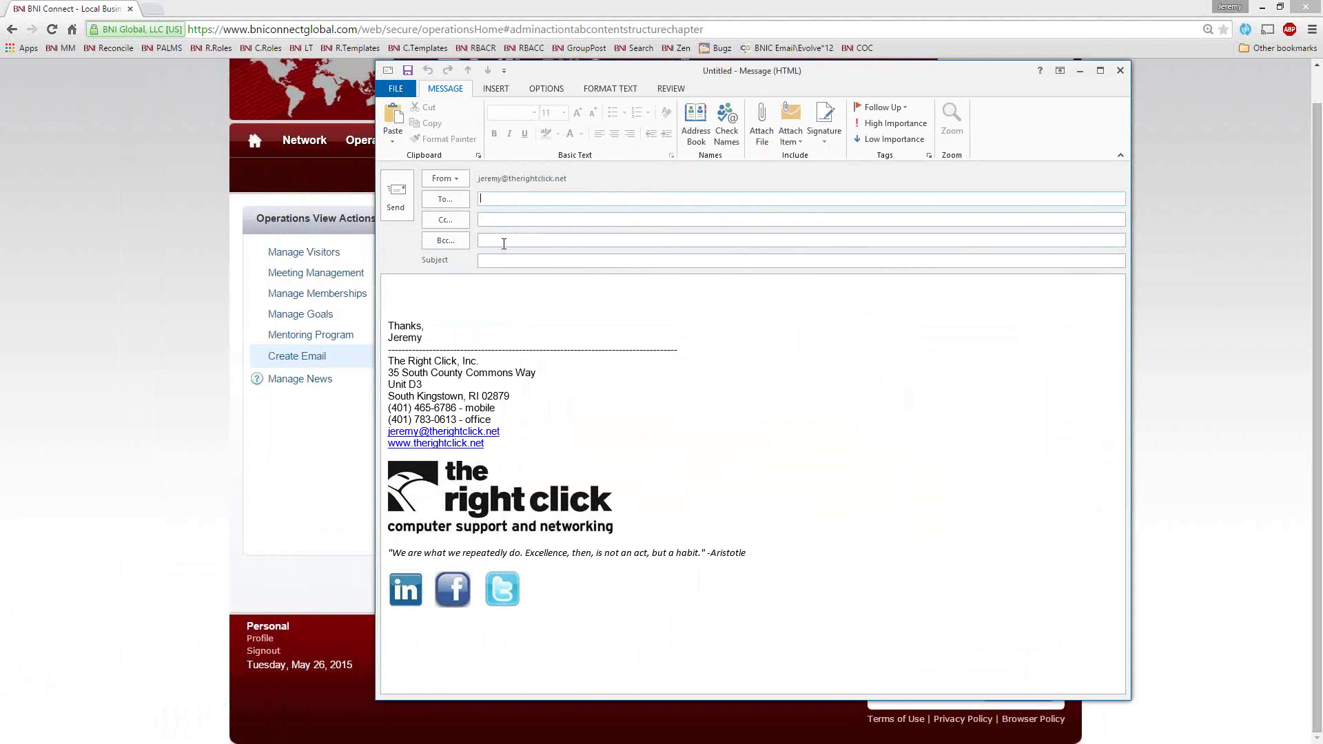
Paste the chapter addresses as Bcc recipients of the new Outlook message, review it, then close it
{"action": "key", "text": "ctrl+v"}
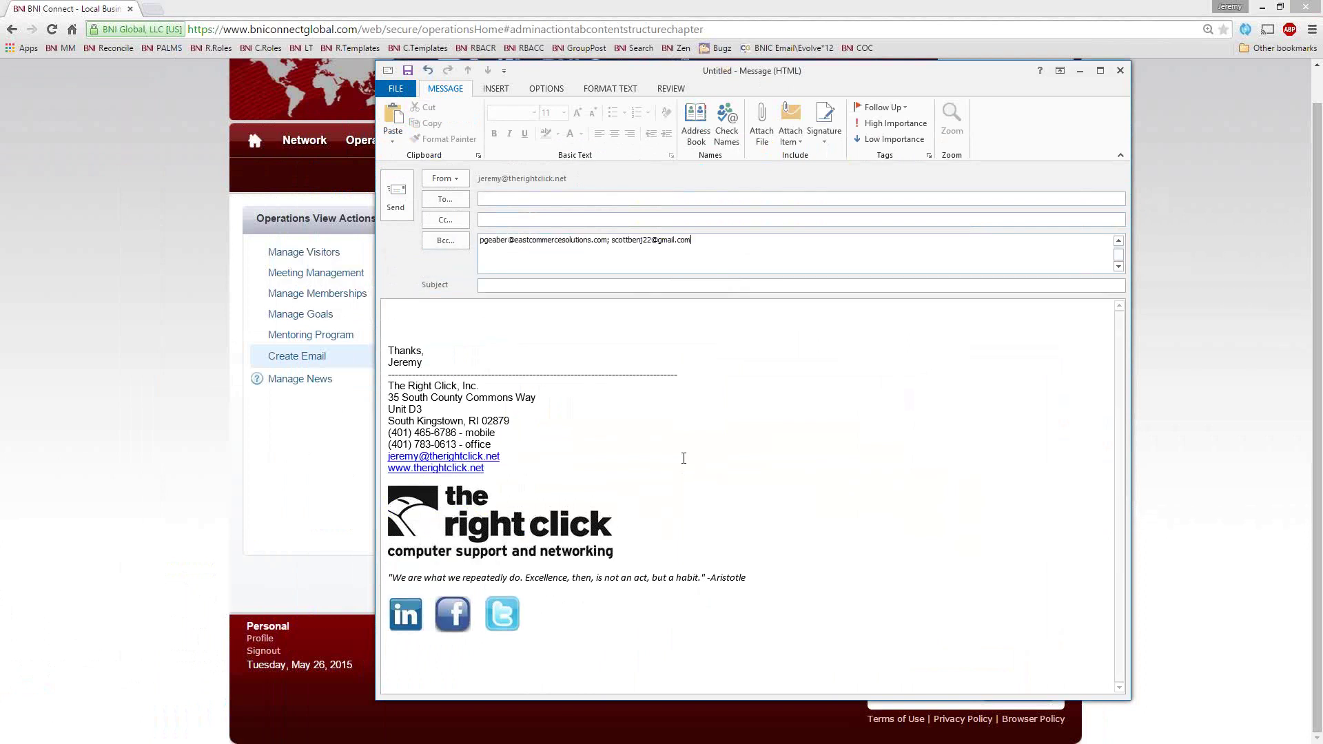
{"action": "left_click", "coordinate": [524, 311]}
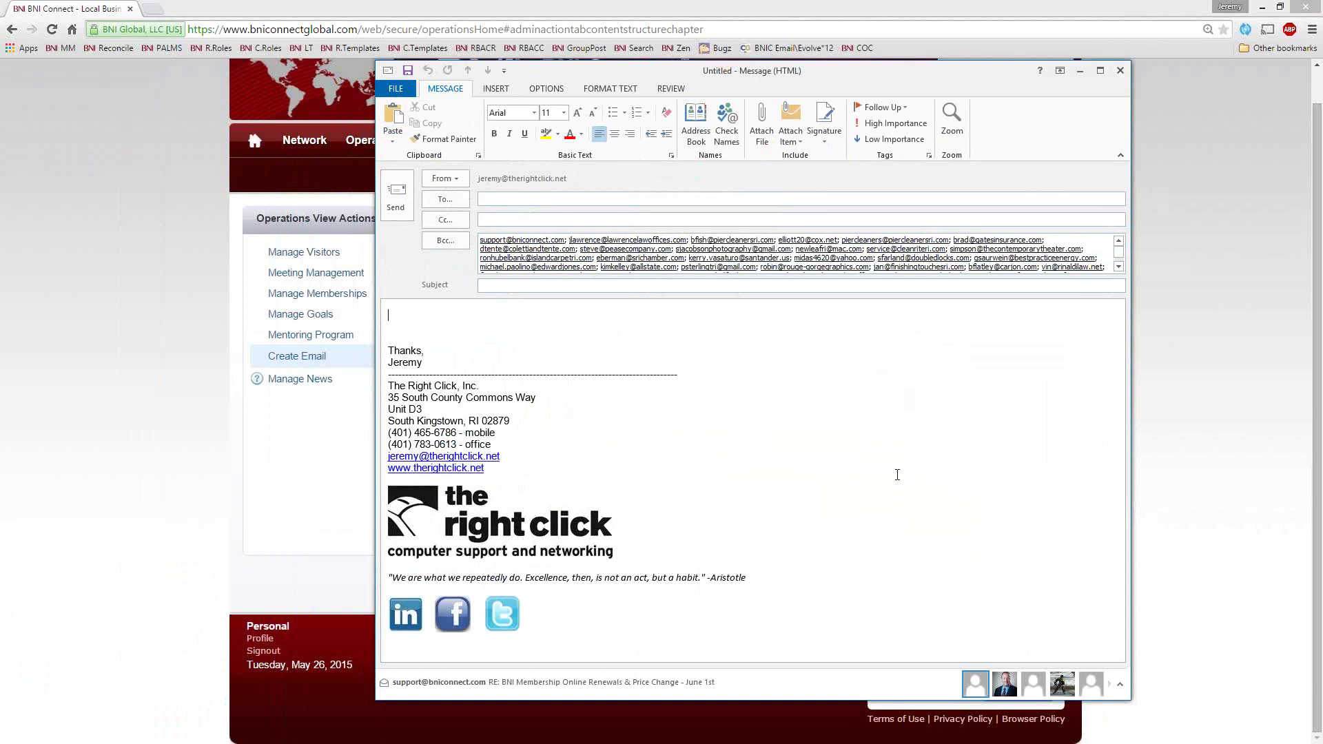
{"action": "left_click", "coordinate": [505, 204]}
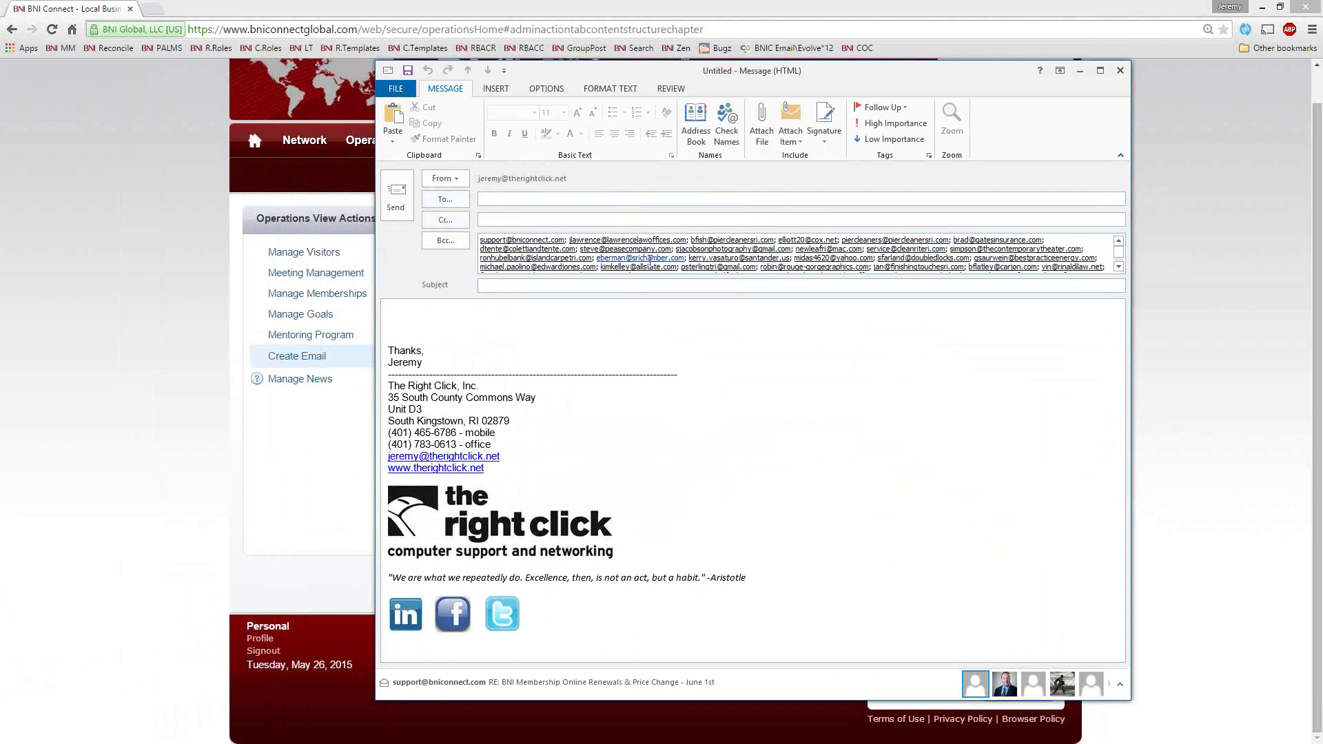
{"action": "left_click", "coordinate": [441, 305]}
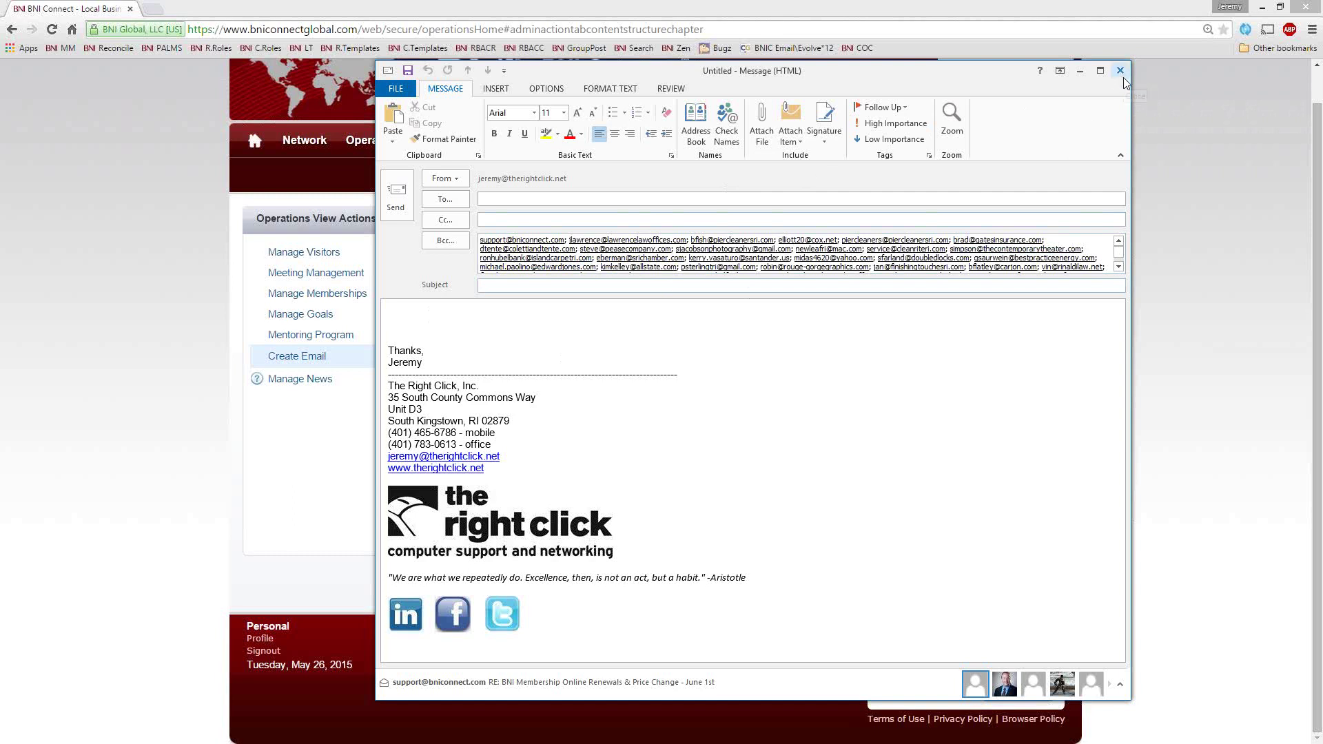
{"action": "left_click", "coordinate": [1119, 71]}
Discard the unsent chapter e-mail without saving and open the Email Visitor Invitation form
{"action": "left_click", "coordinate": [676, 416]}
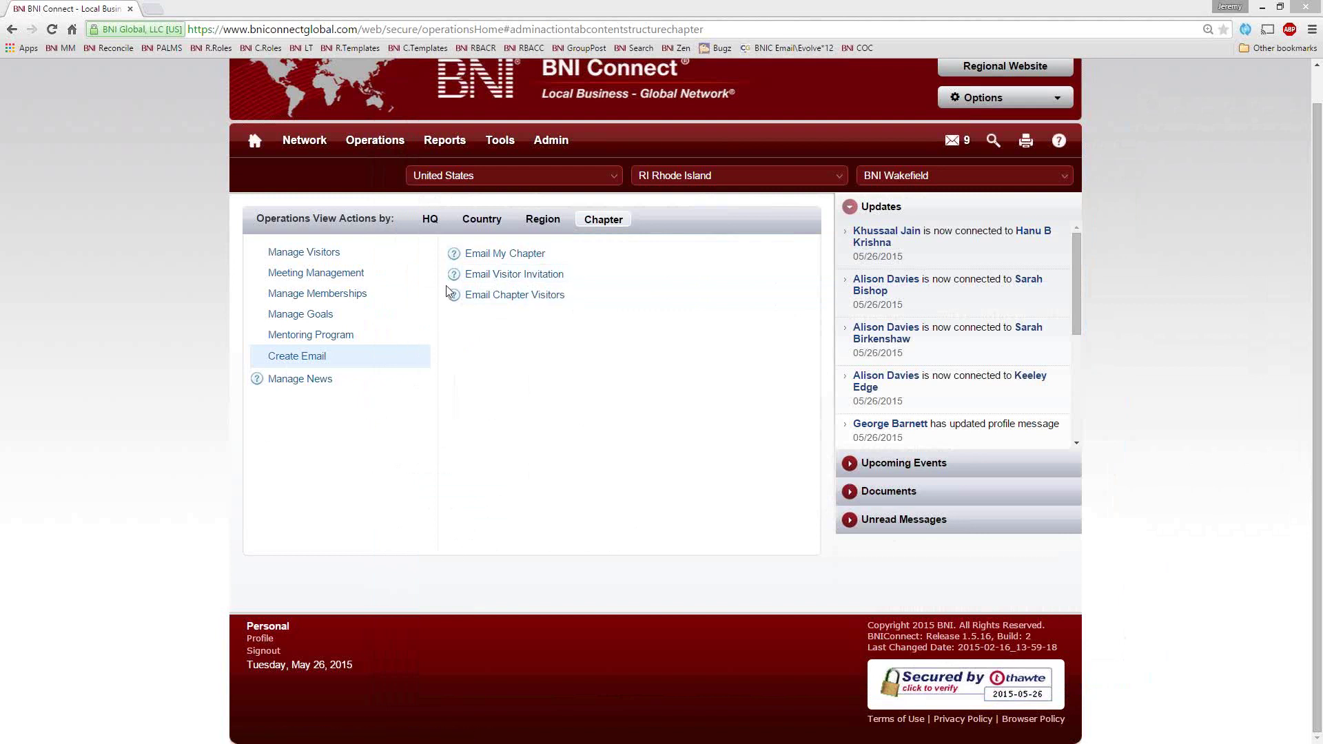
{"action": "left_click", "coordinate": [484, 274]}
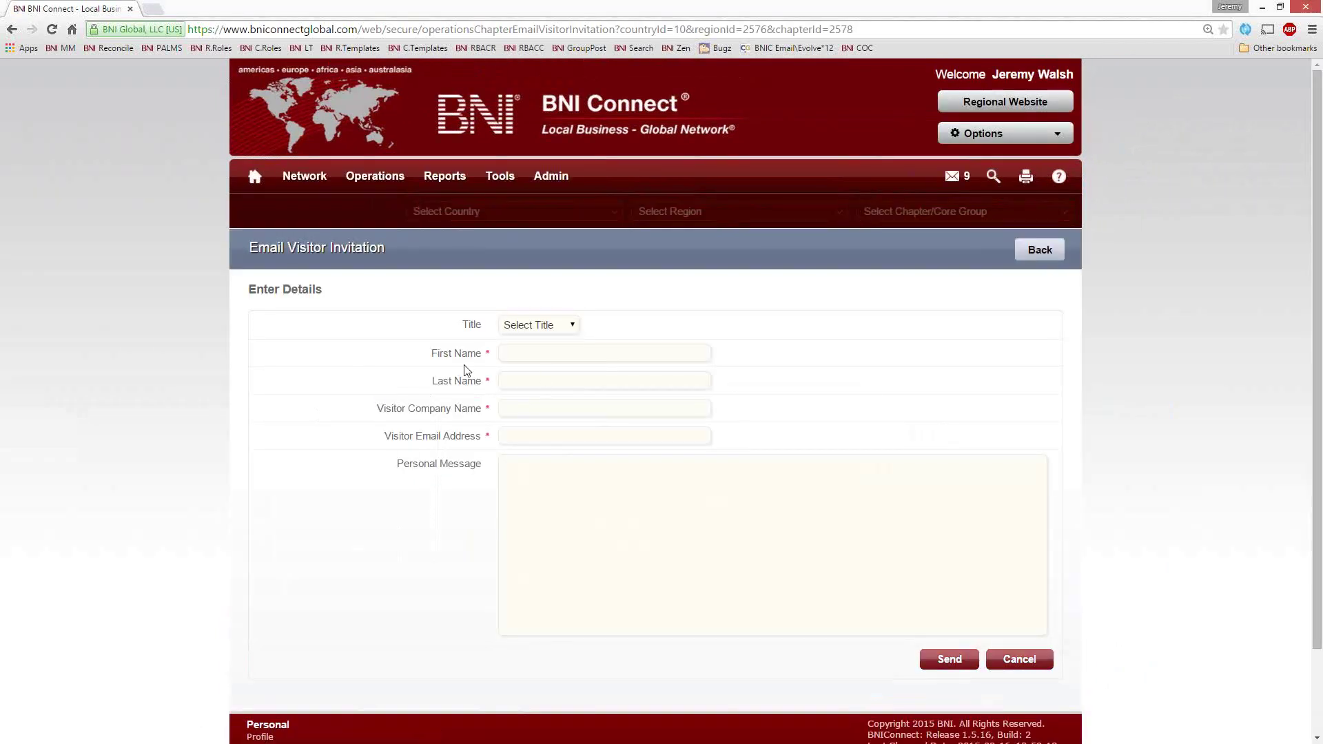
Enter the visitor's name, company and e-mail, plus a message beginning 'It was great meeting you at the chamber event.'
{"action": "left_click", "coordinate": [543, 358]}
{"action": "type", "text": "Joh"}
{"action": "type", "text": "Smith"}
{"action": "key", "text": "Tab"}
{"action": "type", "text": "Smith Co"}
{"action": "key", "text": "Tab"}
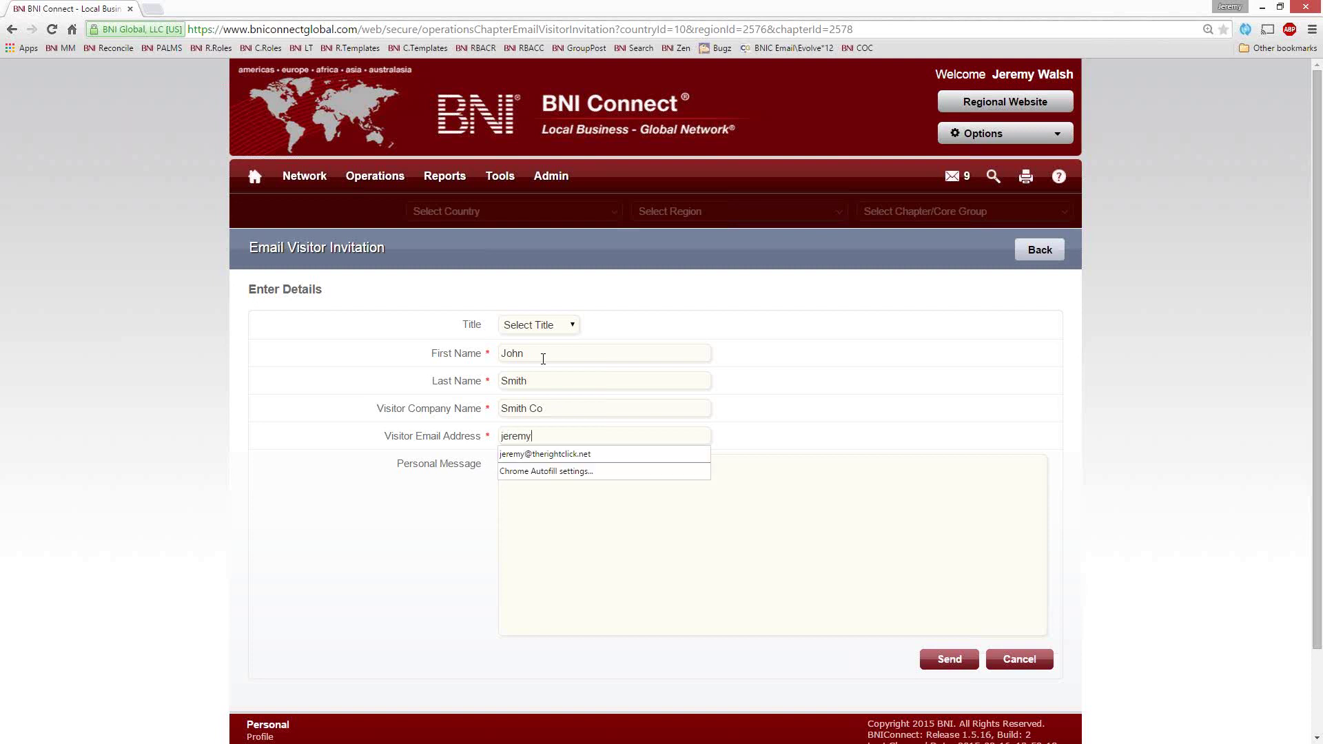
{"action": "key", "text": "Tab"}
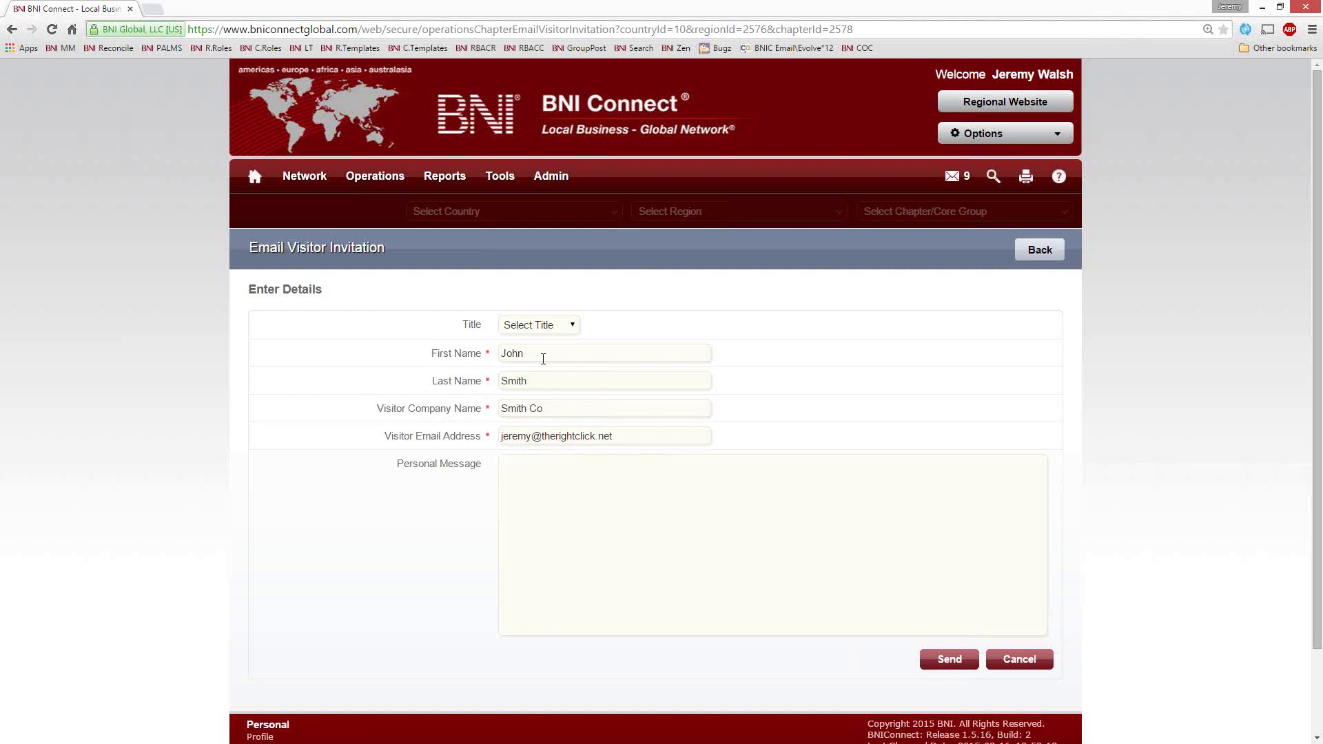
{"action": "type", "text": "It was great meeting you at the chamber ev"}
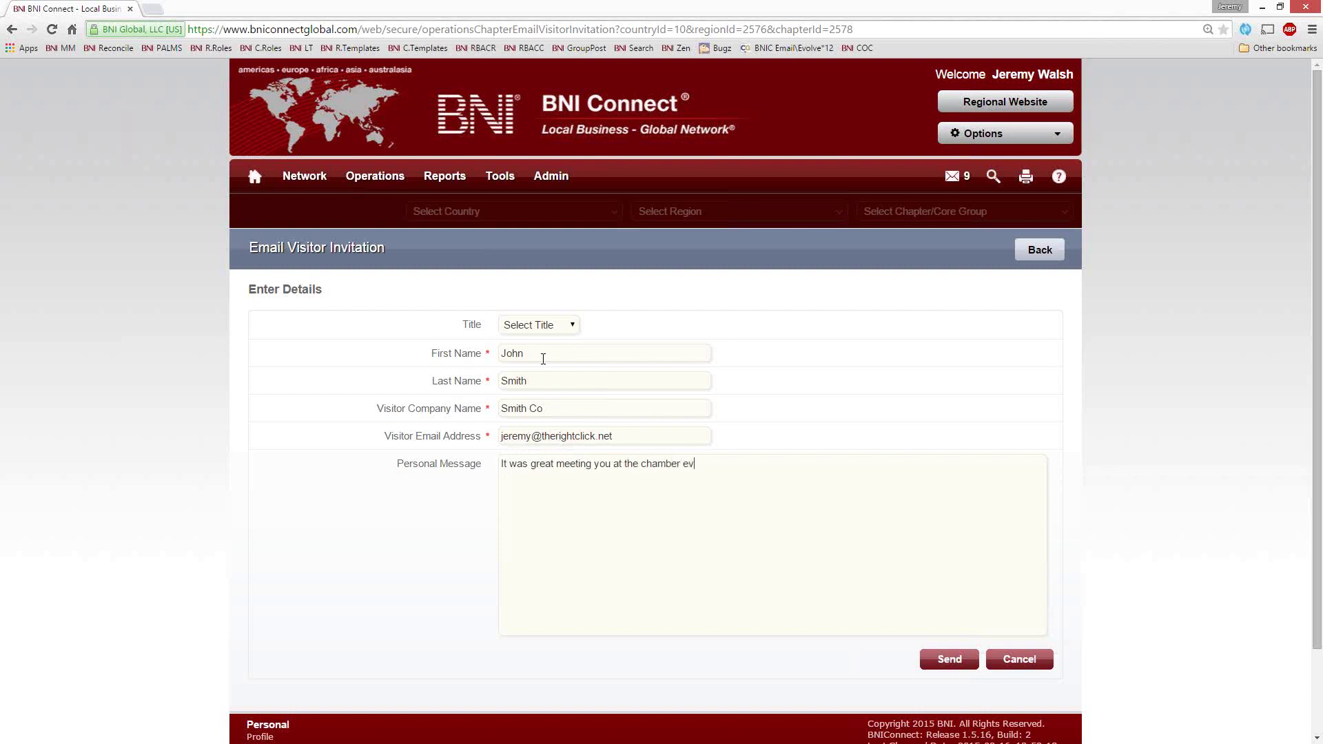
{"action": "type", "text": "ent.  I would love to introduce you to my referra"}
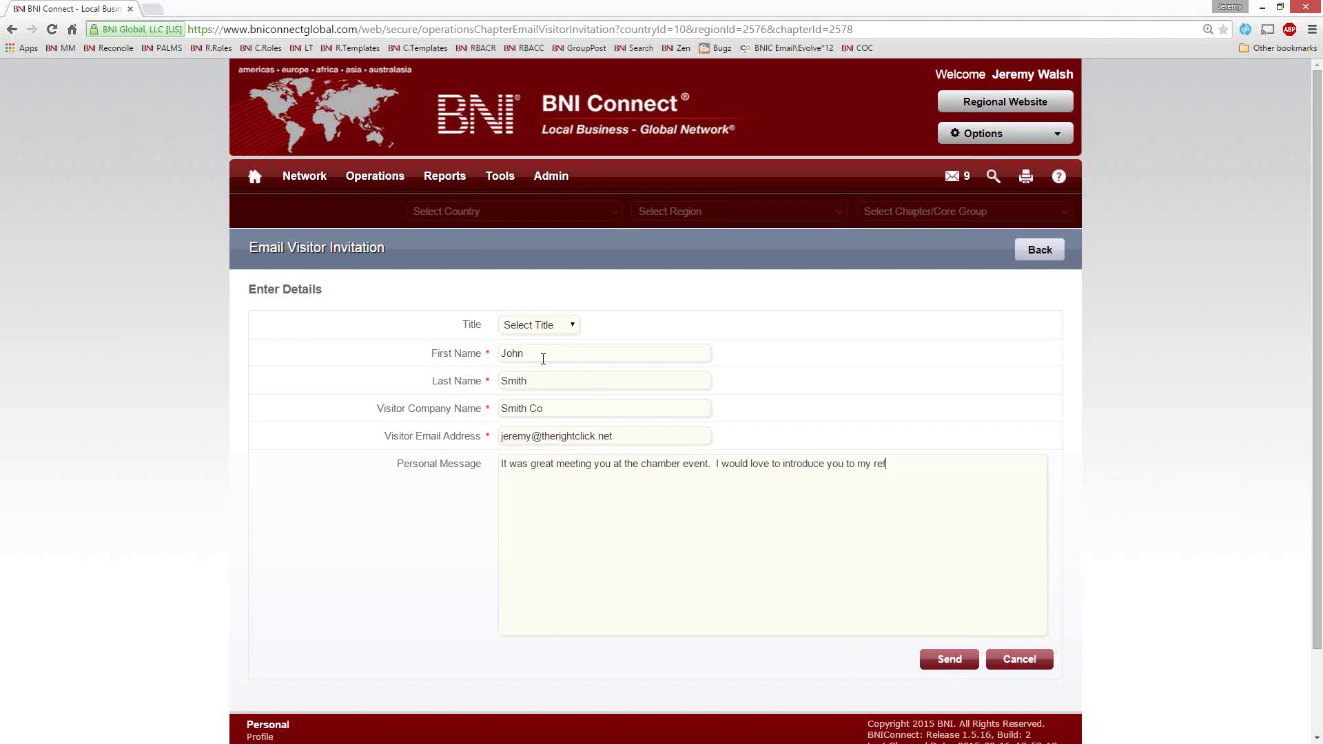
{"action": "type", "text": "l partners!"}
Send the invitation and highlight the greeting and personal message in the received e-mail
{"action": "left_click", "coordinate": [967, 660]}
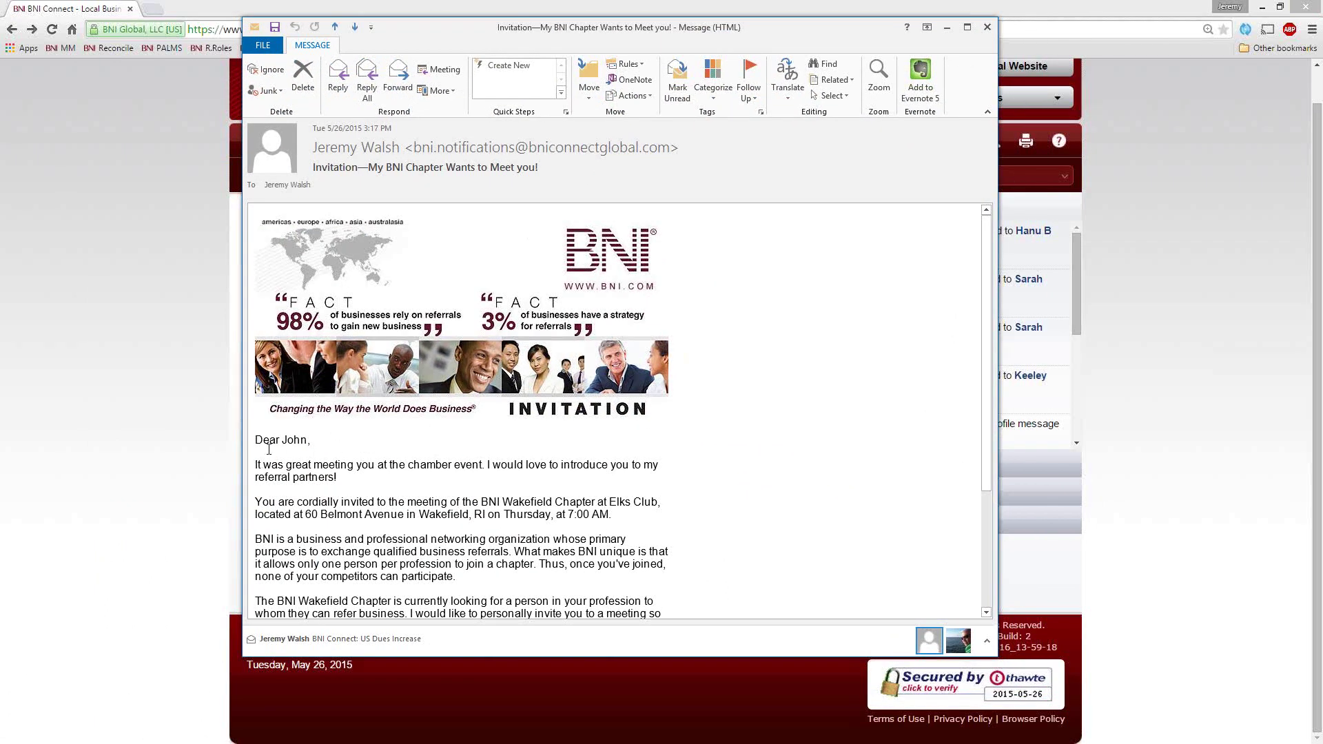
{"action": "left_click_drag", "start_coordinate": [312, 440], "coordinate": [304, 464]}
{"action": "left_click_drag", "start_coordinate": [337, 478], "coordinate": [278, 469]}
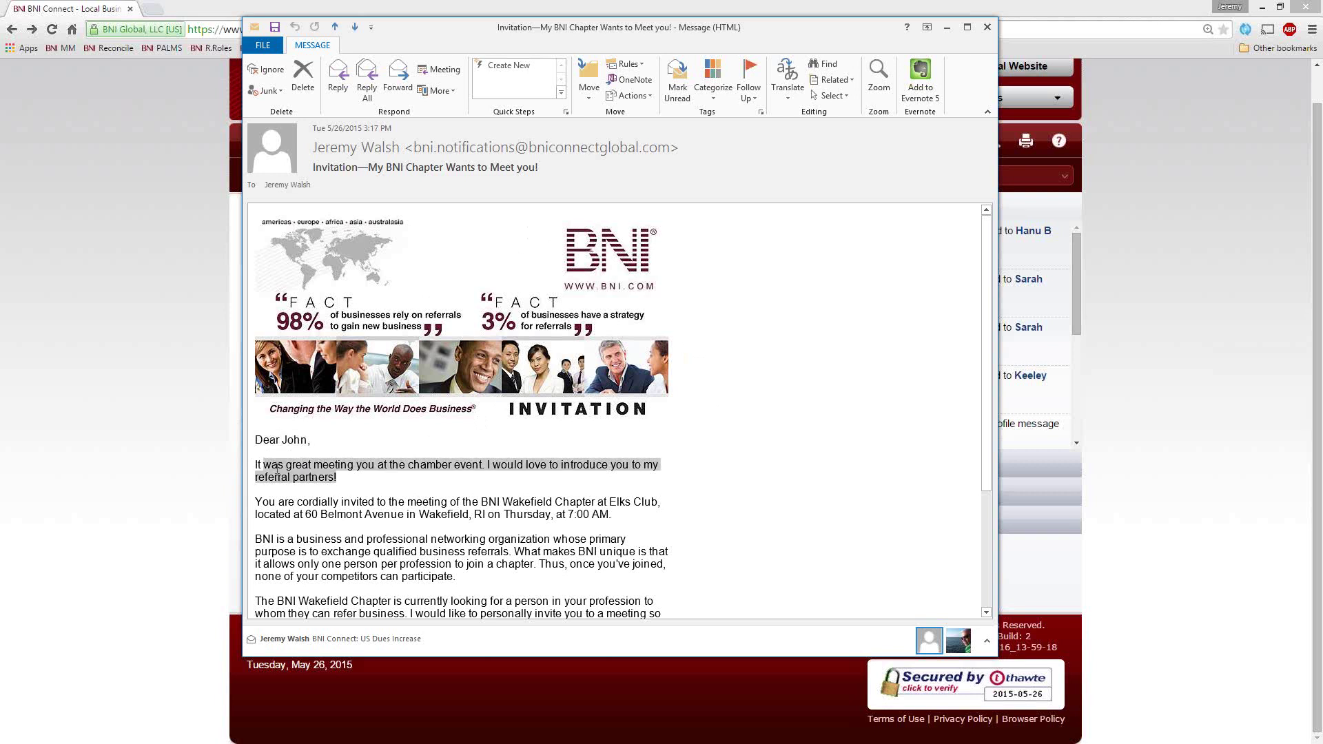
{"action": "scroll", "coordinate": [482, 377], "scroll_direction": "down", "scroll_amount": 5}
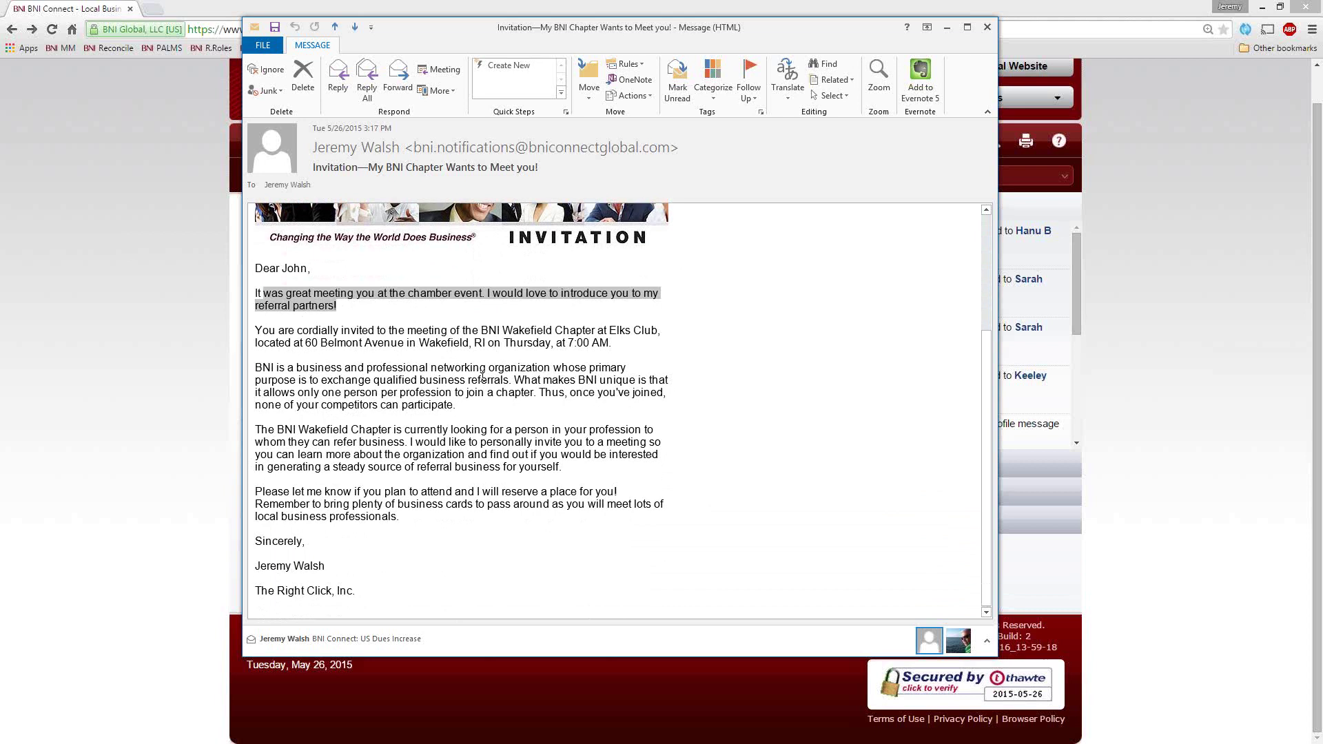
{"action": "left_click", "coordinate": [280, 332]}
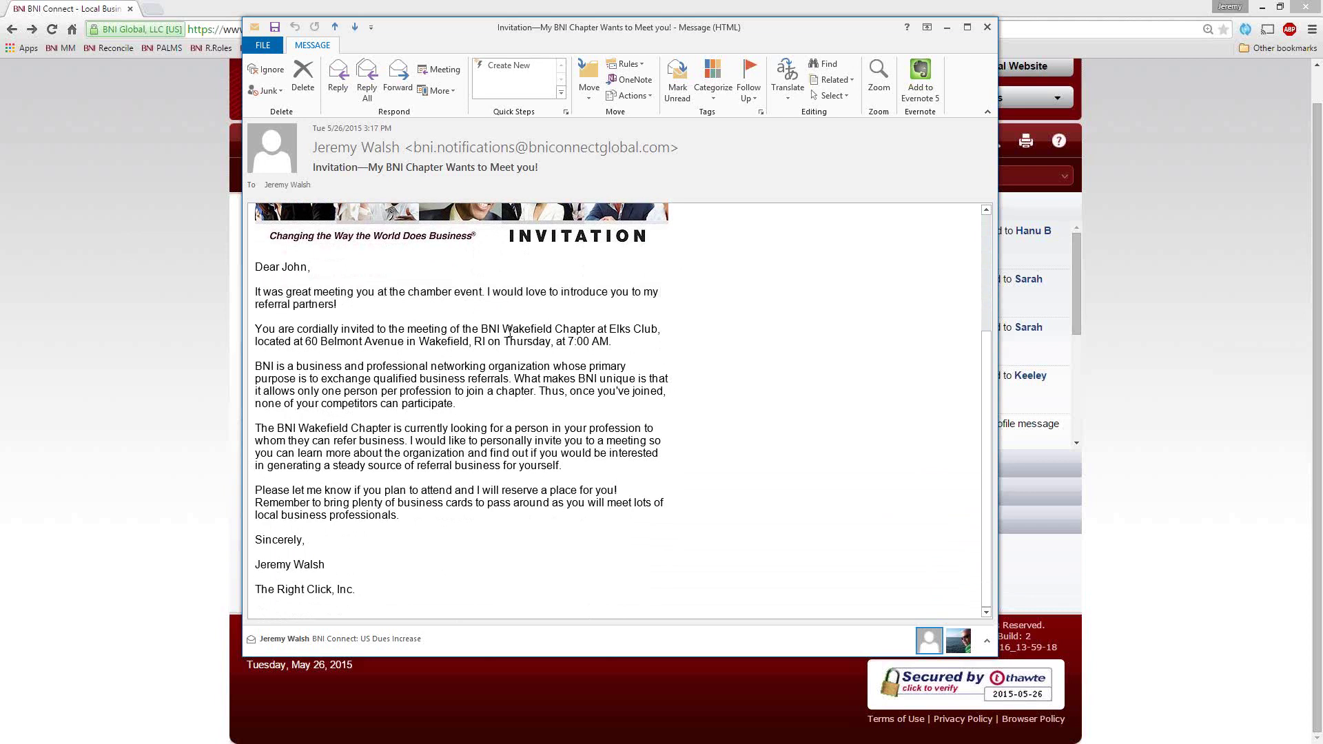
Highlight the Wakefield Chapter name and the meeting venue's street address in the invitation
{"action": "left_click_drag", "start_coordinate": [502, 330], "coordinate": [597, 331]}
{"action": "left_click", "coordinate": [566, 348]}
{"action": "left_click_drag", "start_coordinate": [305, 341], "coordinate": [404, 341]}
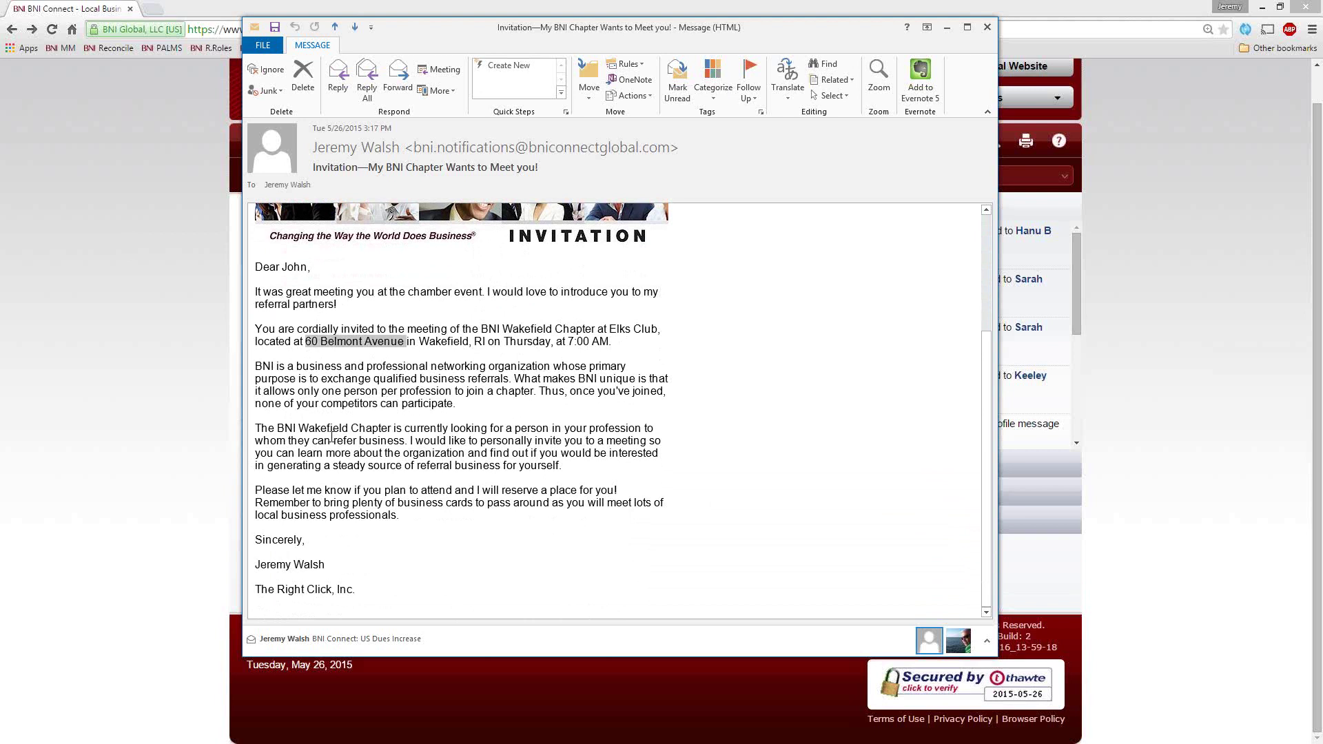
{"action": "left_click", "coordinate": [322, 514]}
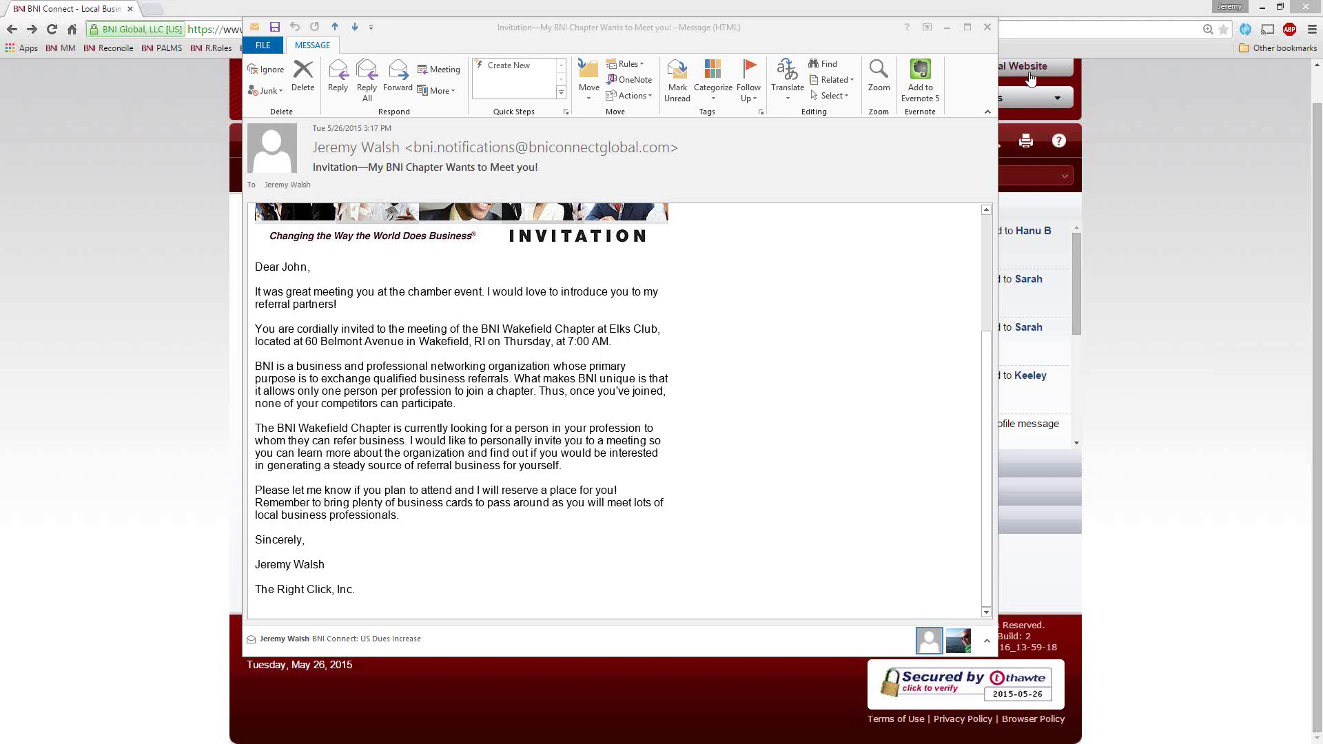
Close the Outlook invitation e-mail window
{"action": "left_click", "coordinate": [987, 27]}
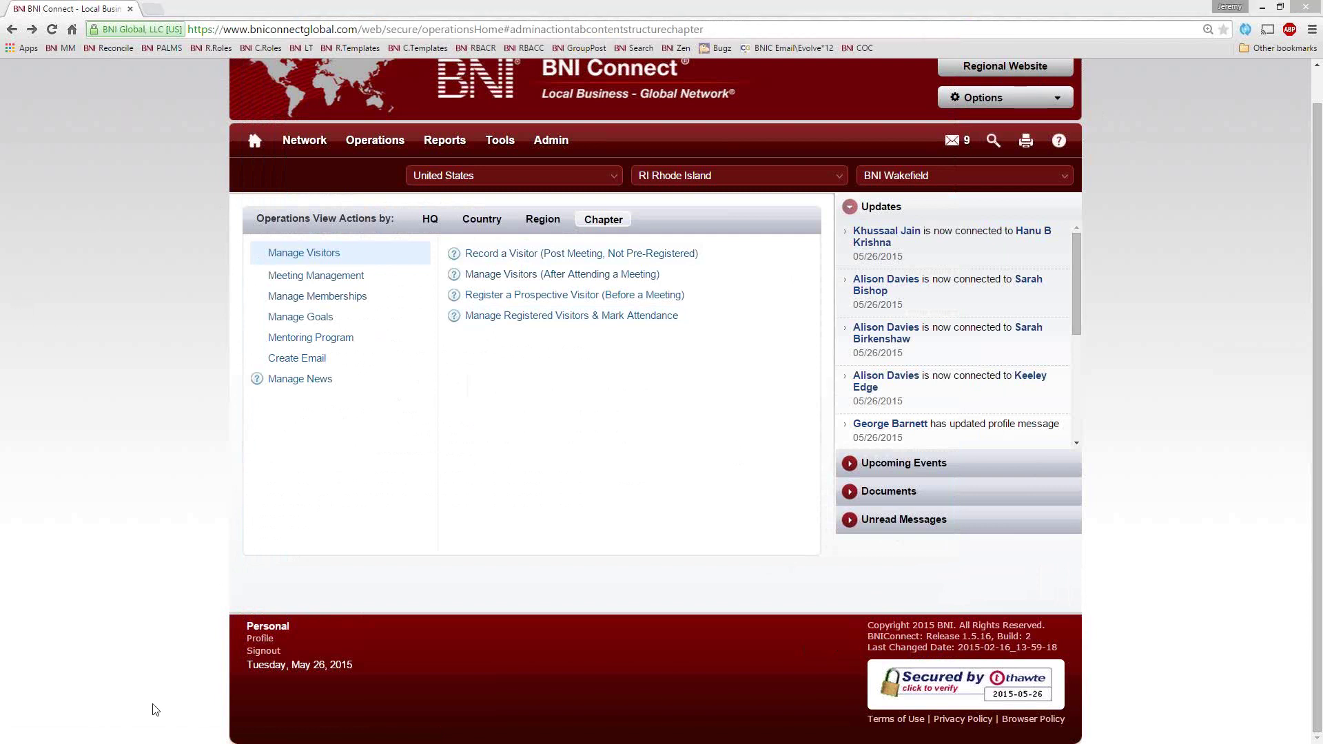
Open Reports > Chapter and bring up the help article for the Personal PALMS Report
{"action": "mouse_move", "coordinate": [444, 140]}
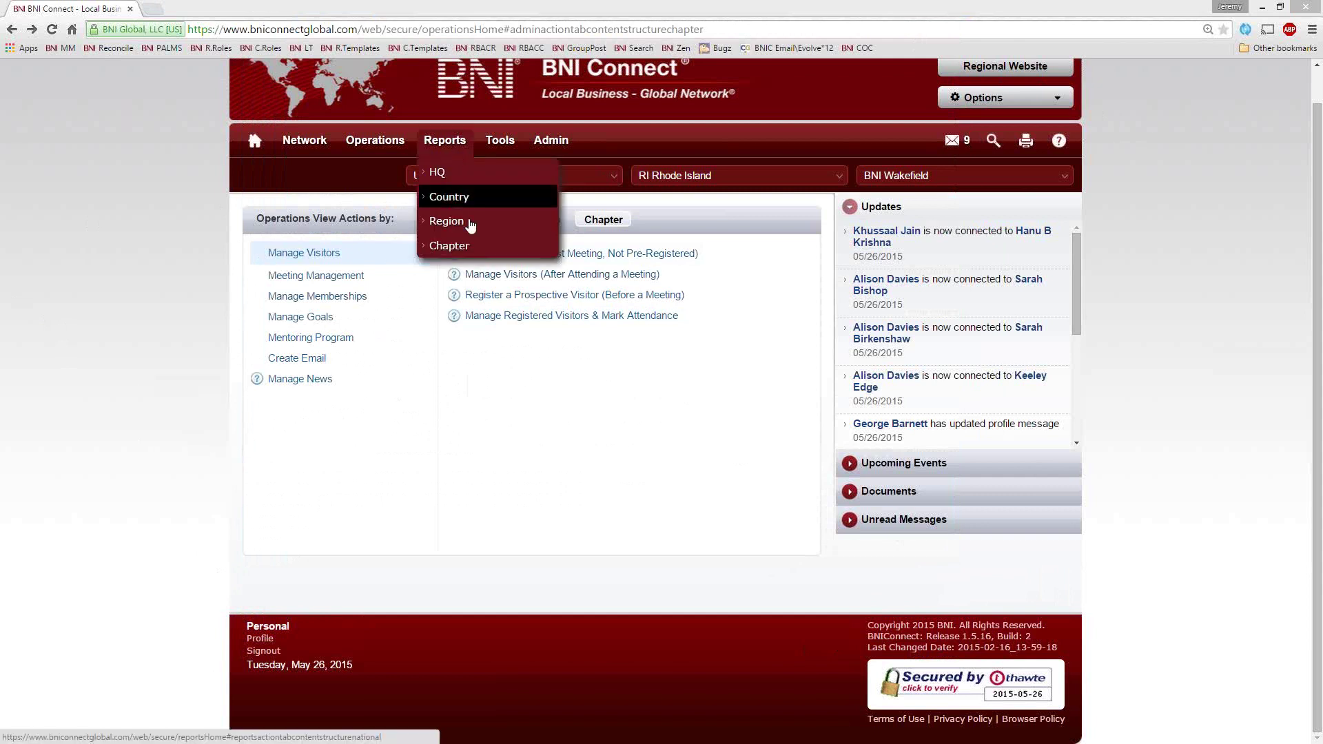
{"action": "left_click", "coordinate": [452, 245]}
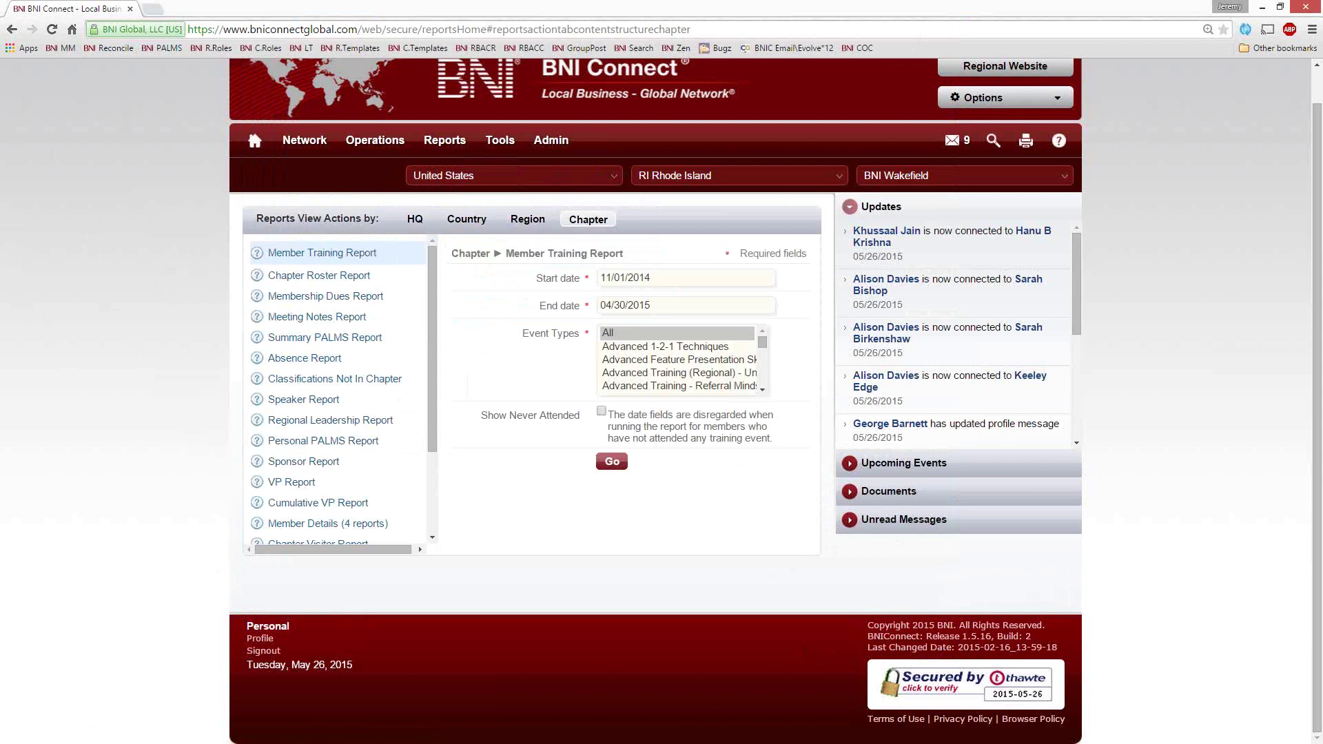
{"action": "left_click_drag", "start_coordinate": [432, 264], "coordinate": [435, 239]}
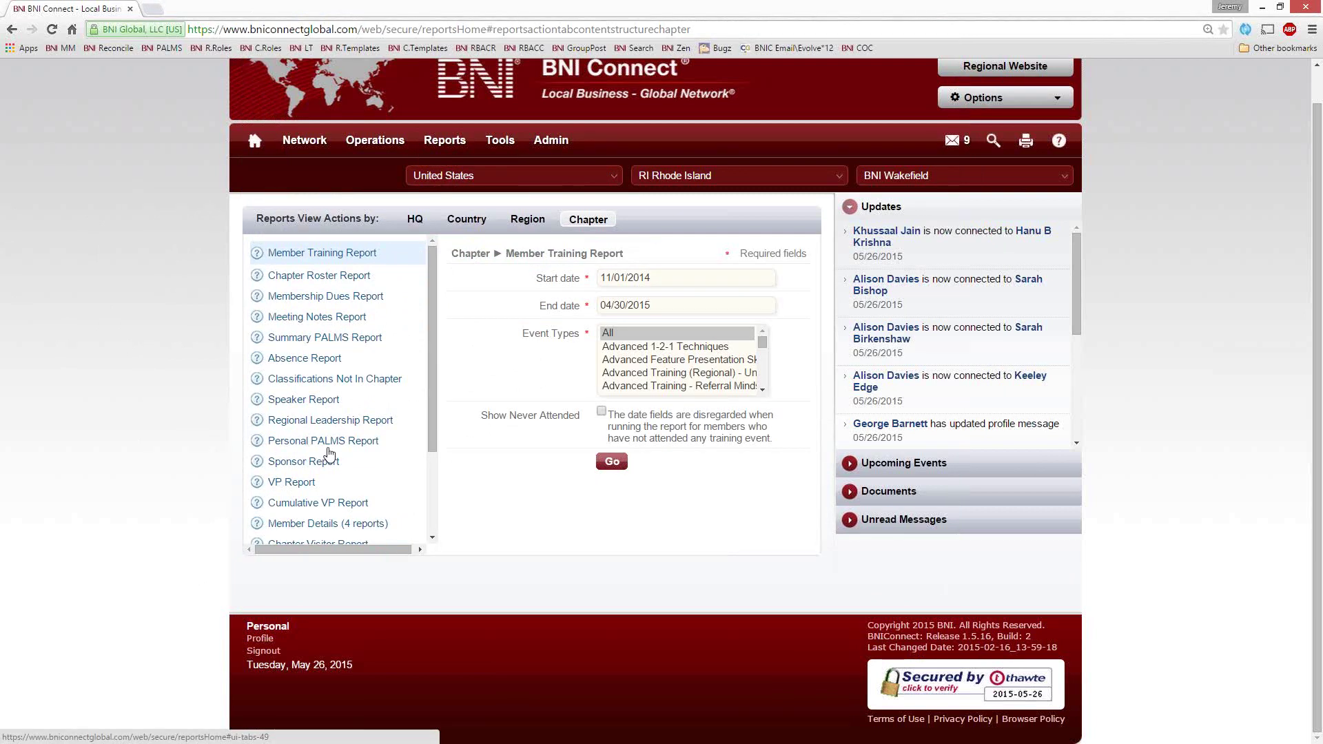
{"action": "left_click", "coordinate": [259, 446]}
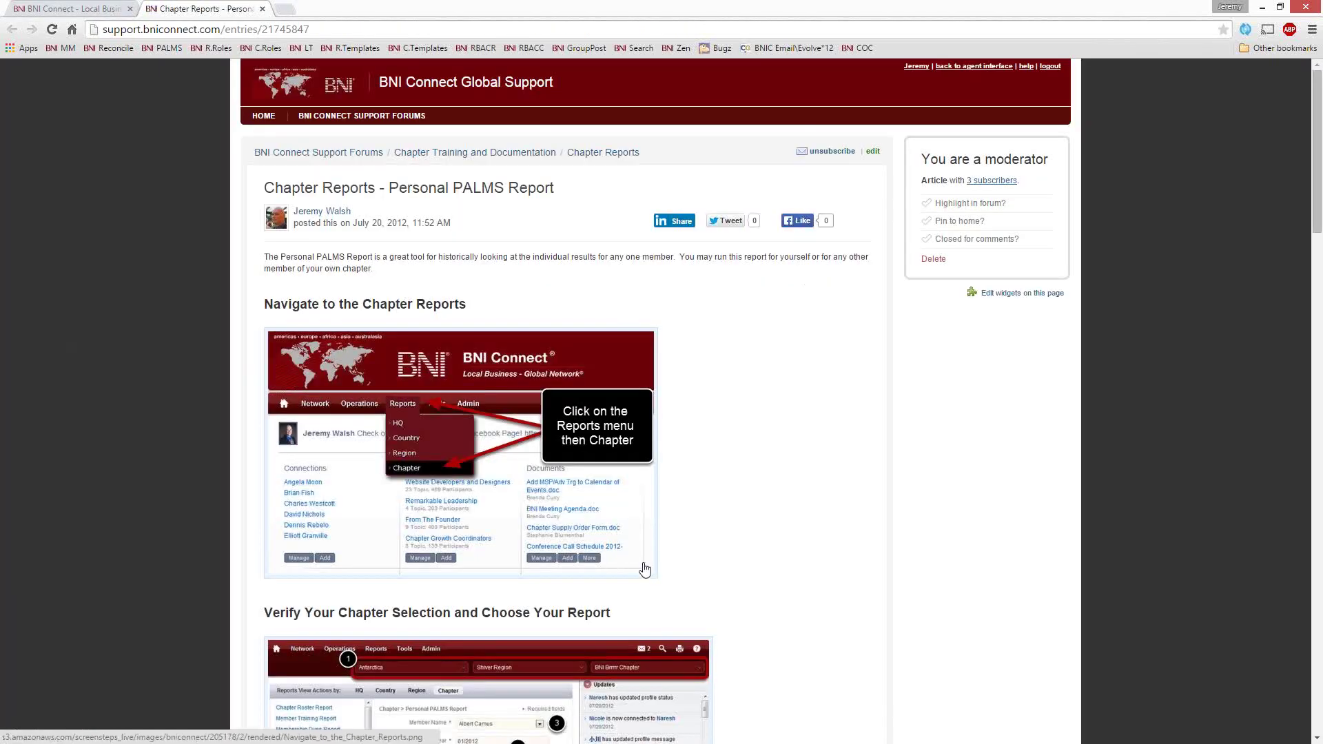
Scroll through the Personal PALMS Report help article, return to its top, and close the tab
{"action": "scroll", "coordinate": [680, 554], "scroll_direction": "down", "scroll_amount": 5}
{"action": "scroll", "coordinate": [679, 552], "scroll_direction": "down", "scroll_amount": 12}
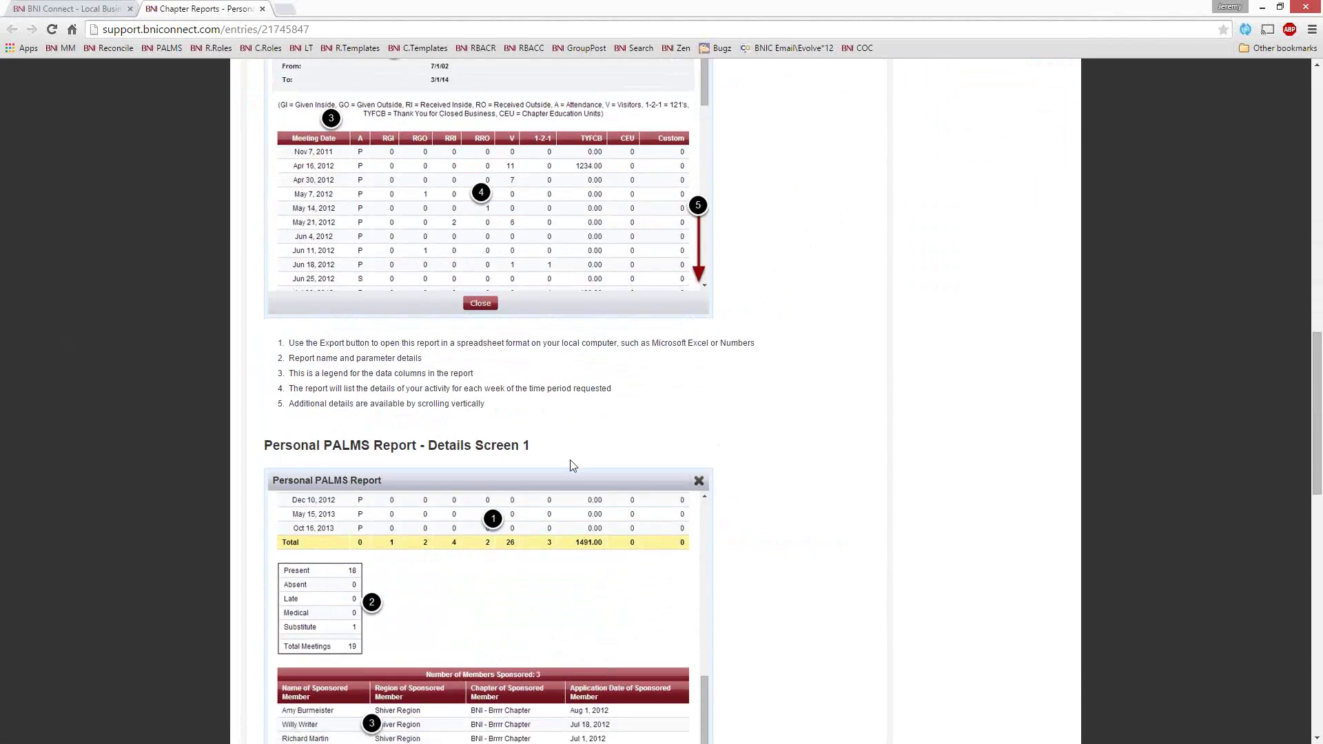
{"action": "scroll", "coordinate": [569, 463], "scroll_direction": "down", "scroll_amount": 6}
{"action": "scroll", "coordinate": [569, 469], "scroll_direction": "down", "scroll_amount": 2}
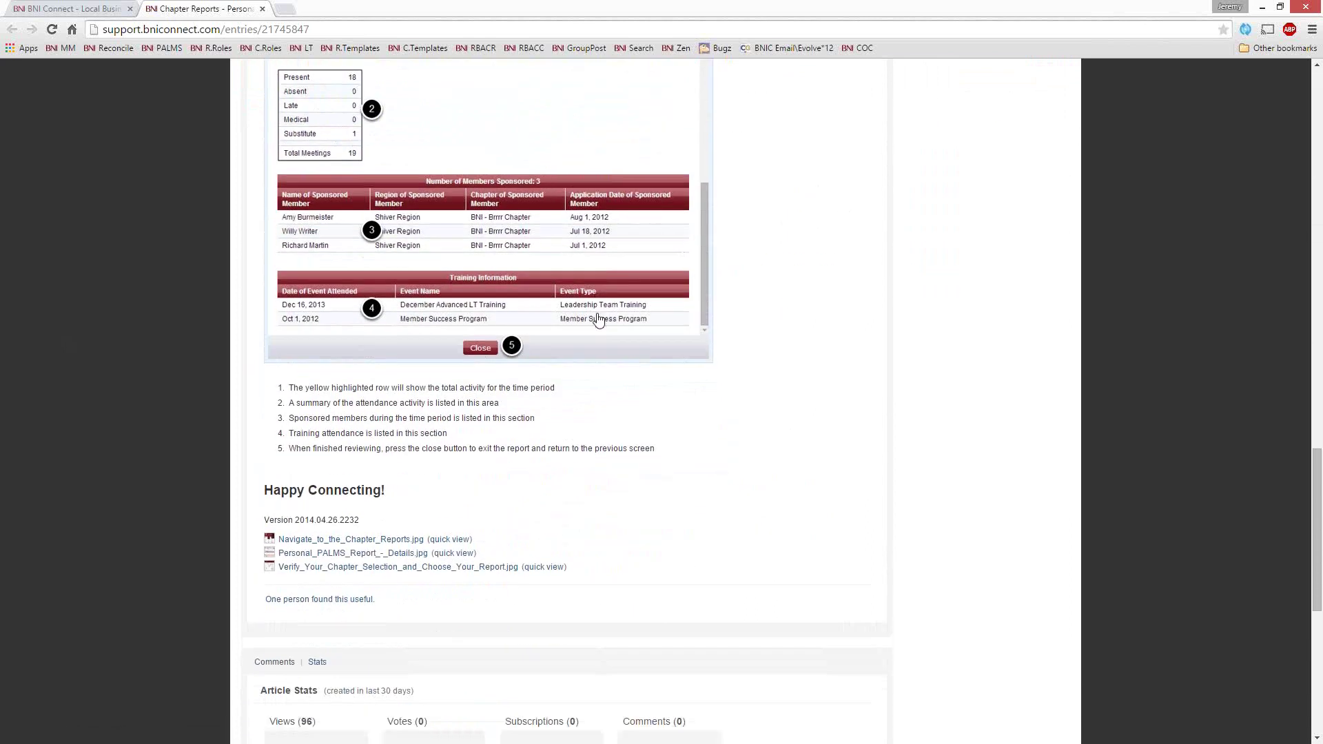
{"action": "scroll", "coordinate": [617, 434], "scroll_direction": "up", "scroll_amount": 11}
{"action": "key", "text": "Home"}
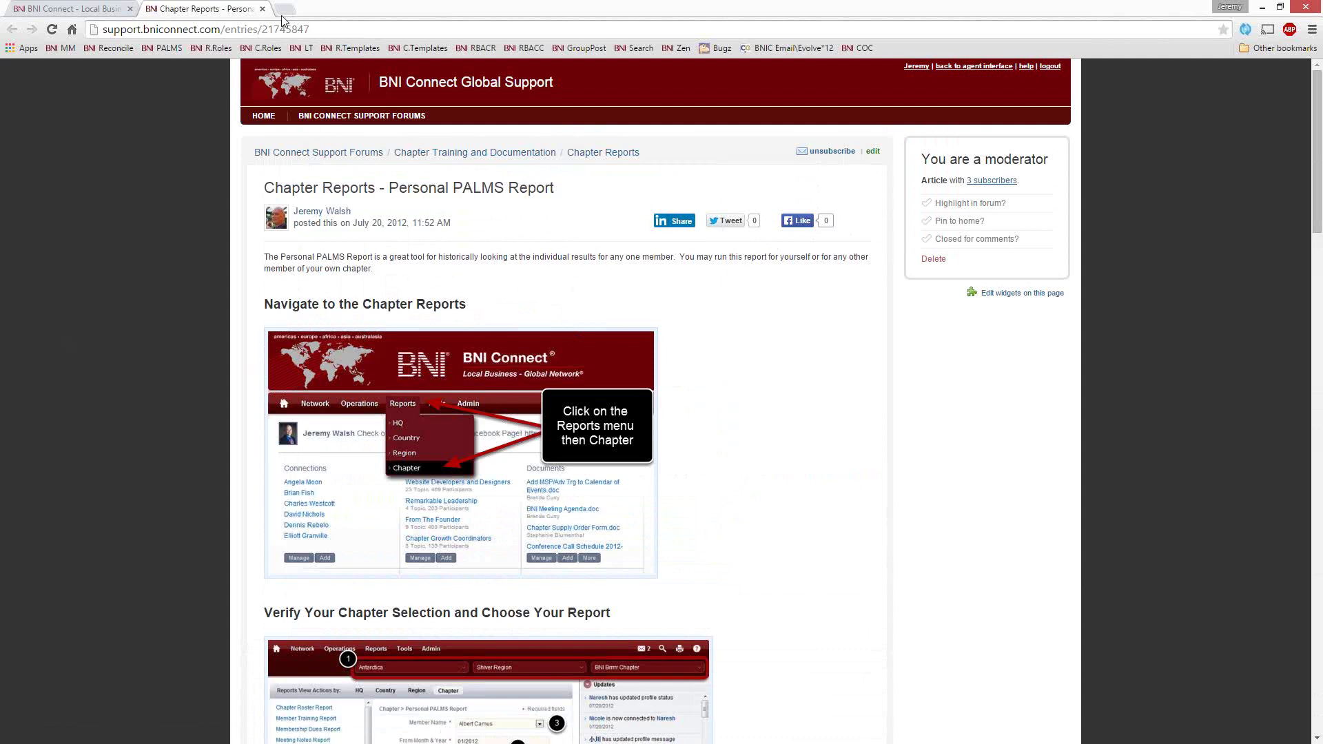
{"action": "left_click", "coordinate": [262, 9]}
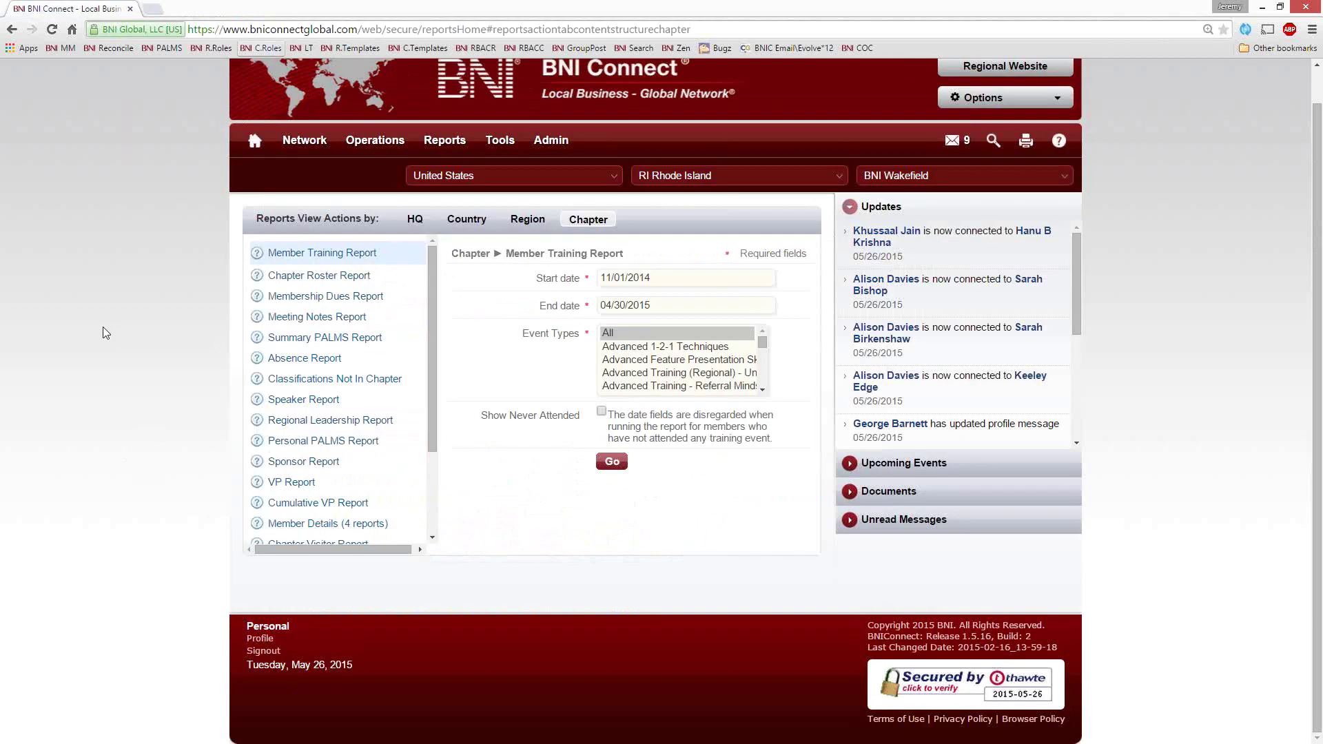
Choose and run the Chapter Roster Report for BNI Wakefield
{"action": "left_click", "coordinate": [310, 279]}
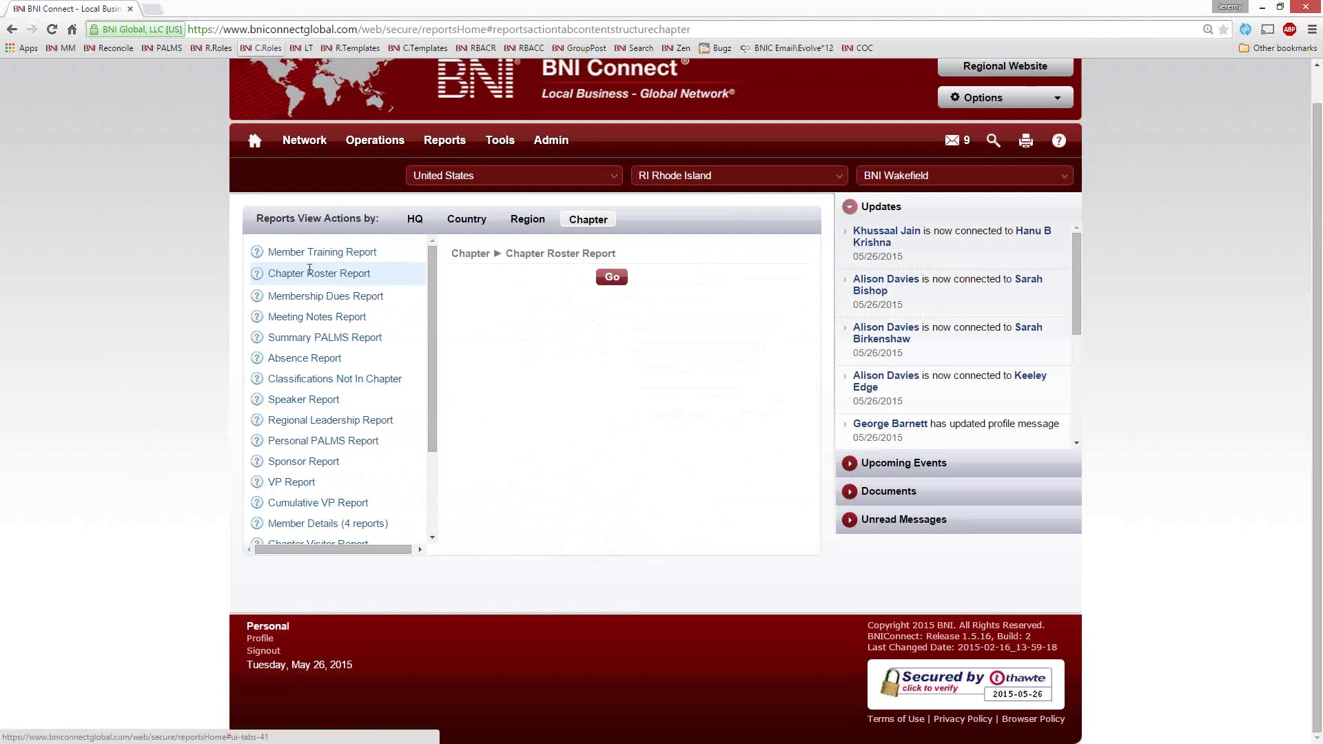
{"action": "left_click", "coordinate": [611, 279]}
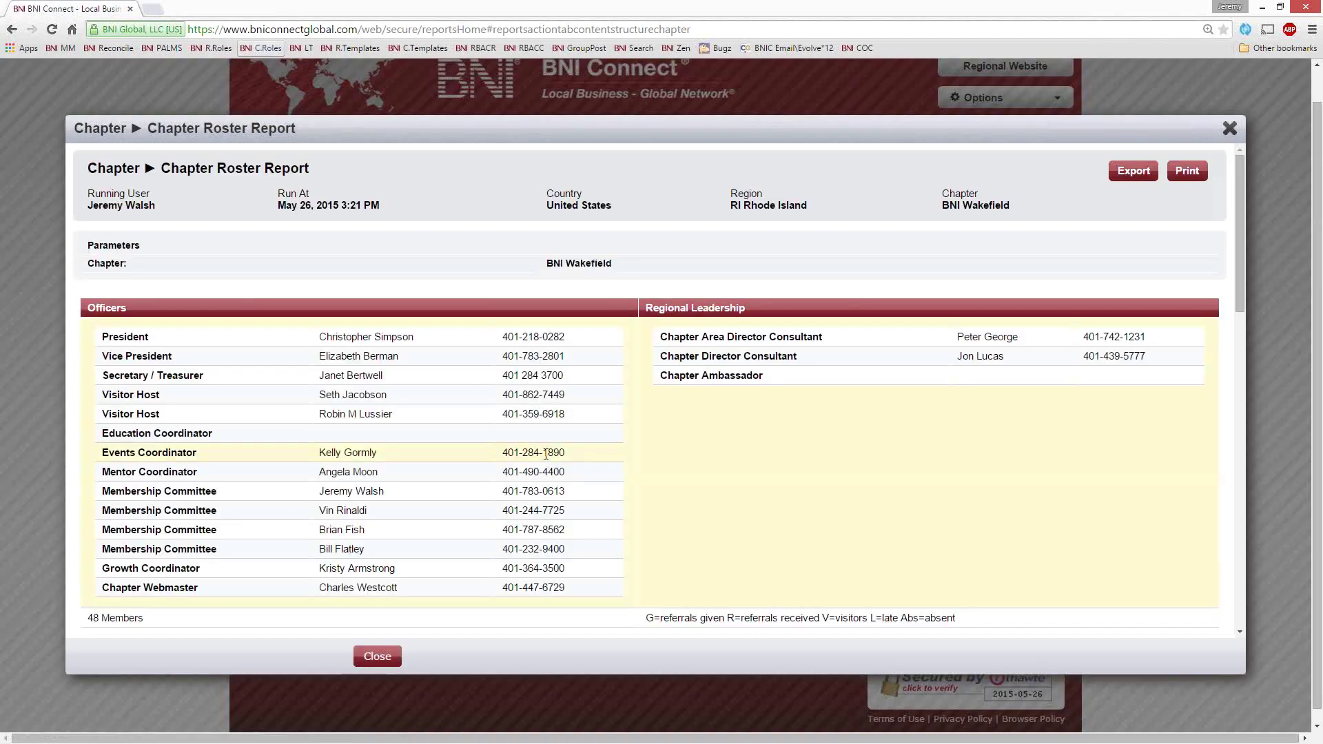
{"action": "scroll", "coordinate": [616, 451], "scroll_direction": "down", "scroll_amount": 2}
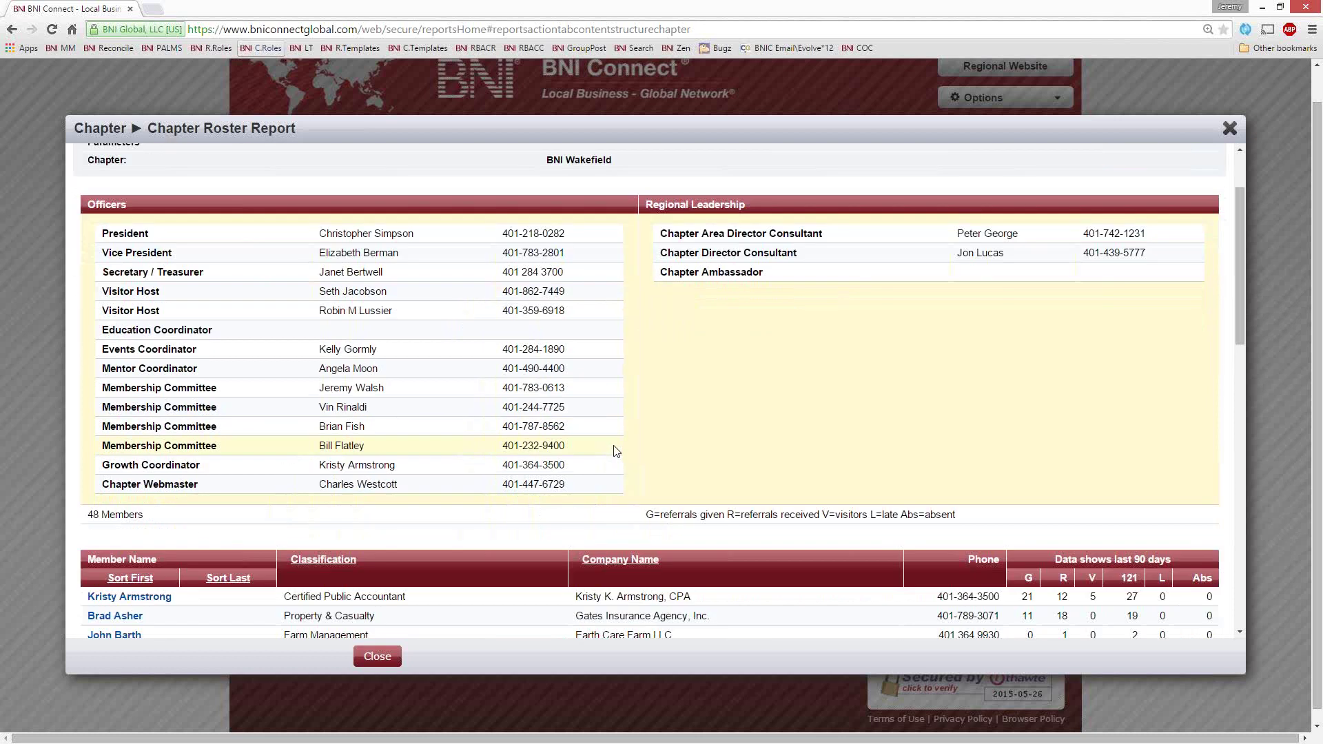
{"action": "scroll", "coordinate": [617, 452], "scroll_direction": "up", "scroll_amount": 2}
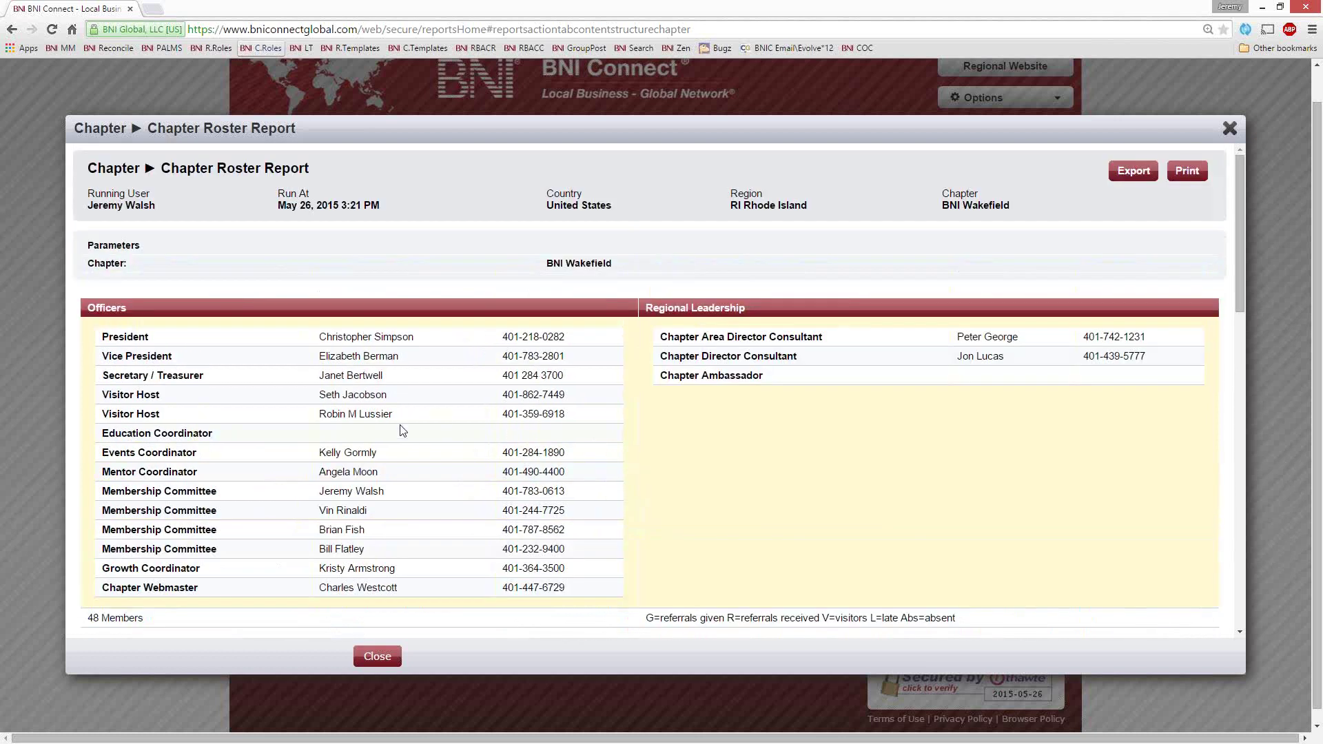
{"action": "scroll", "coordinate": [413, 338], "scroll_direction": "down", "scroll_amount": 1}
Highlight the chapter officers, Regional Leadership rows, then the Chapter Director Consultant's name and phone number
{"action": "left_click_drag", "start_coordinate": [206, 307], "coordinate": [463, 534]}
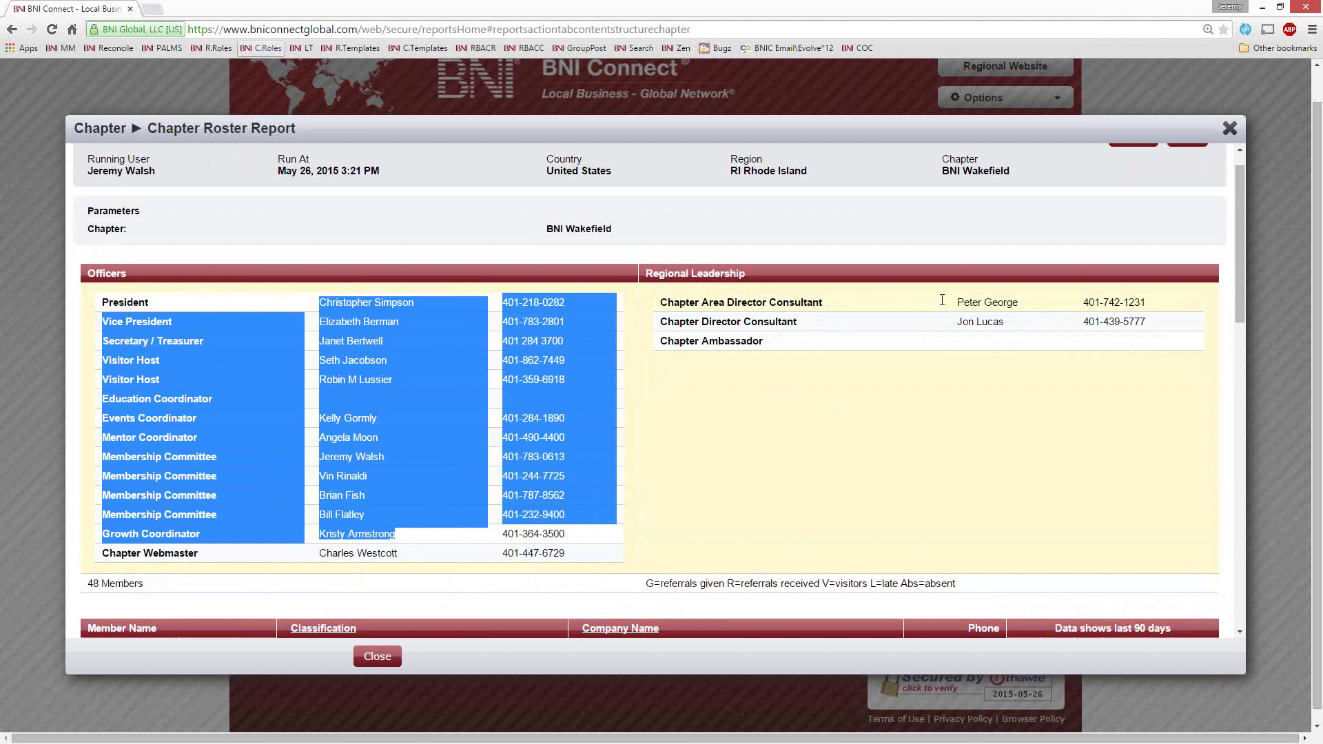
{"action": "left_click_drag", "start_coordinate": [959, 302], "coordinate": [1005, 324]}
{"action": "left_click", "coordinate": [996, 336]}
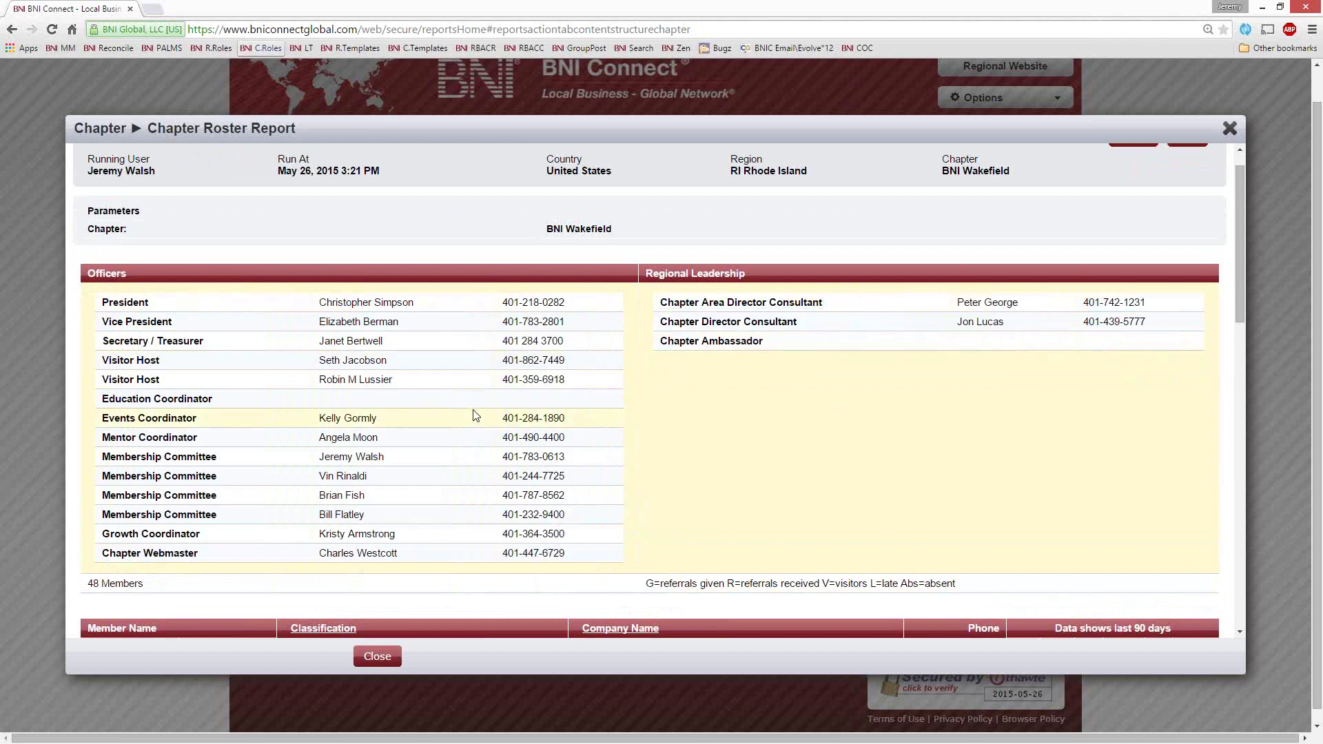
{"action": "scroll", "coordinate": [475, 413], "scroll_direction": "down", "scroll_amount": 1}
{"action": "scroll", "coordinate": [475, 413], "scroll_direction": "up", "scroll_amount": 2}
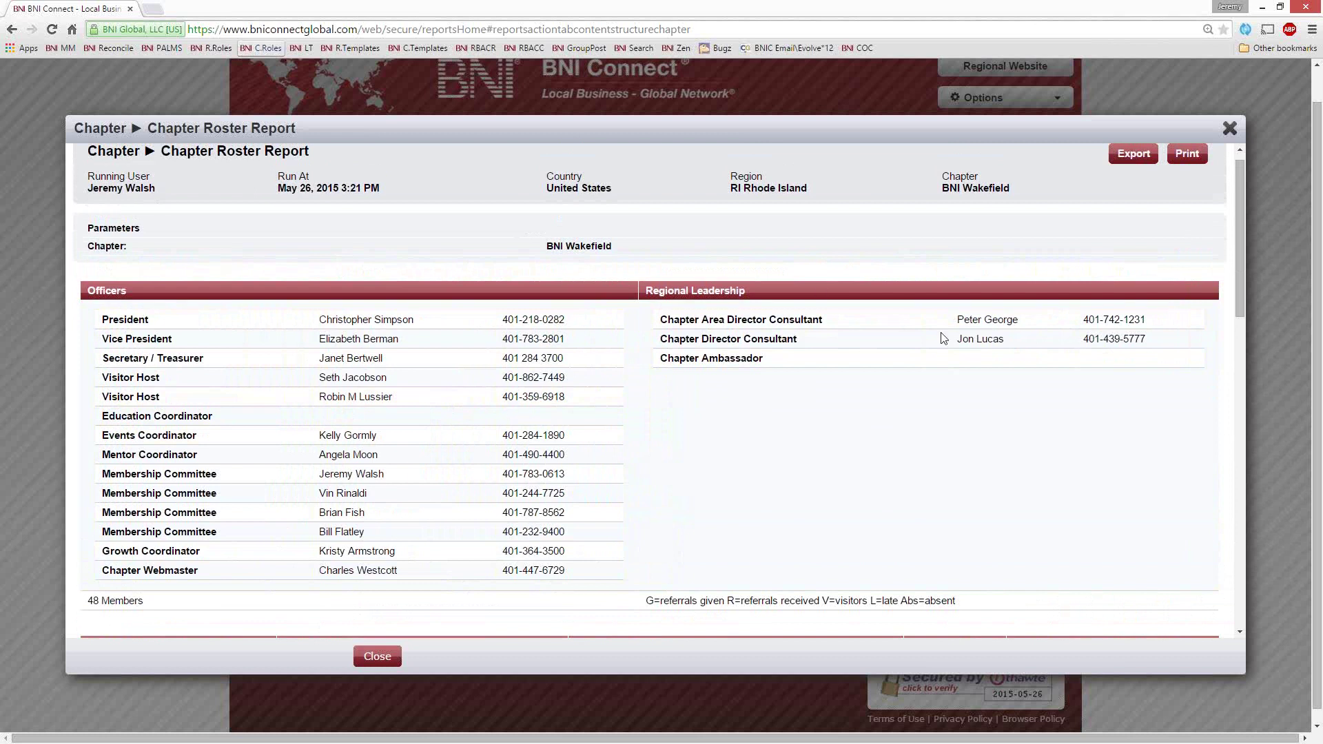
{"action": "left_click_drag", "start_coordinate": [1006, 339], "coordinate": [954, 341]}
{"action": "left_click_drag", "start_coordinate": [1159, 339], "coordinate": [1083, 340]}
Scroll the roster, highlighting the vacant Education Coordinator role and the 48 Members count
{"action": "scroll", "coordinate": [365, 482], "scroll_direction": "down", "scroll_amount": 1}
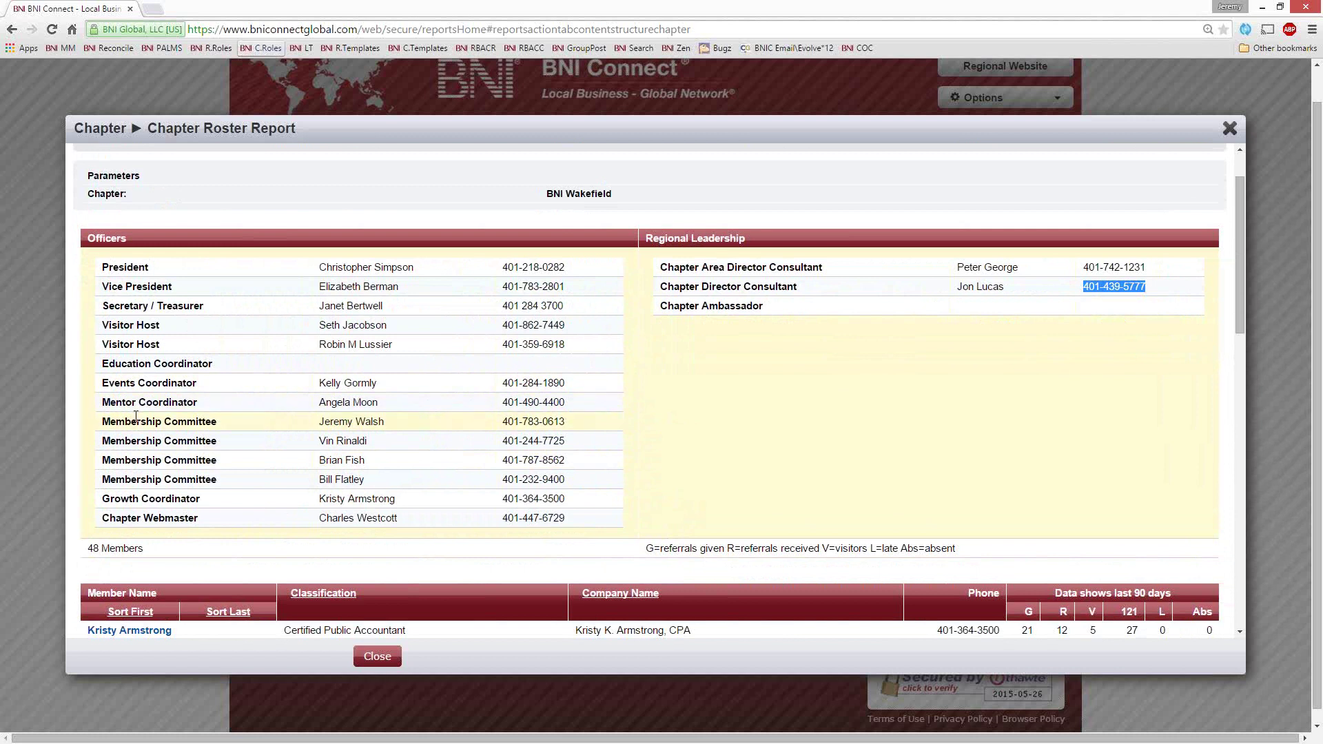
{"action": "scroll", "coordinate": [141, 410], "scroll_direction": "down", "scroll_amount": 3}
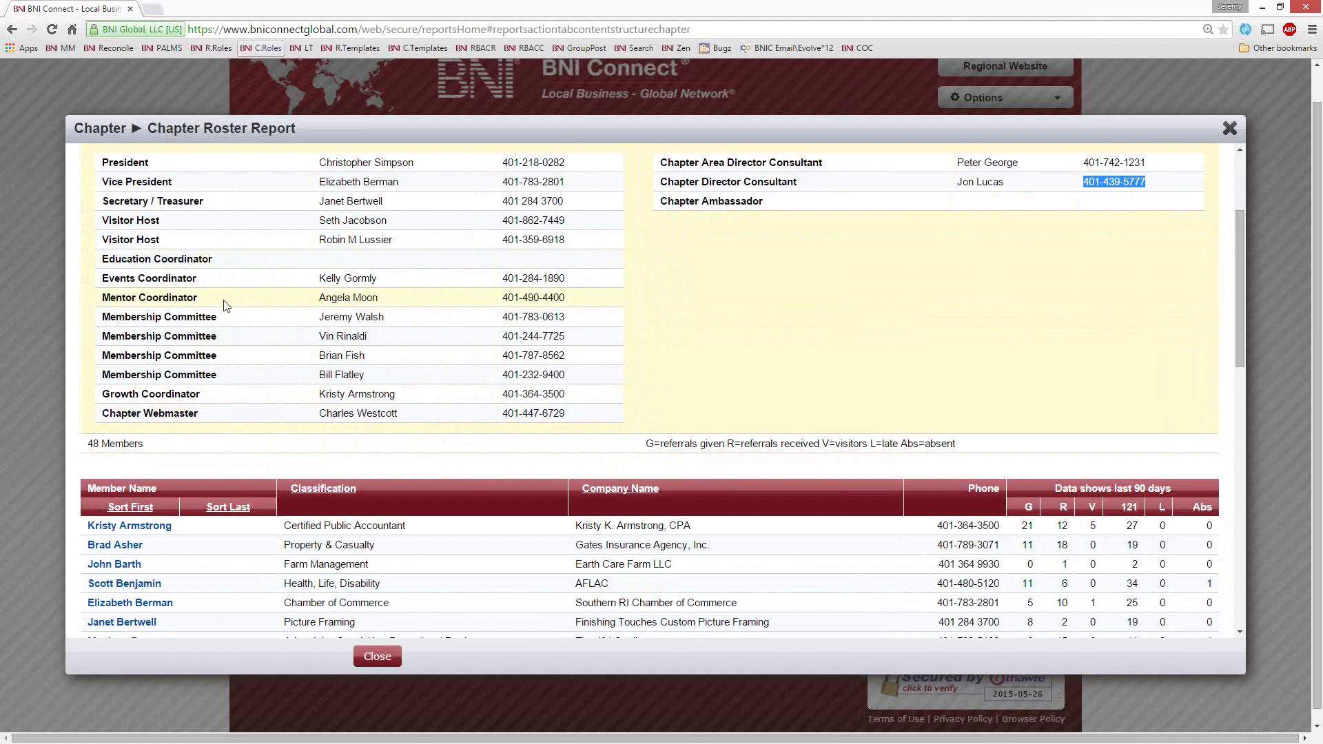
{"action": "scroll", "coordinate": [393, 266], "scroll_direction": "up", "scroll_amount": 1}
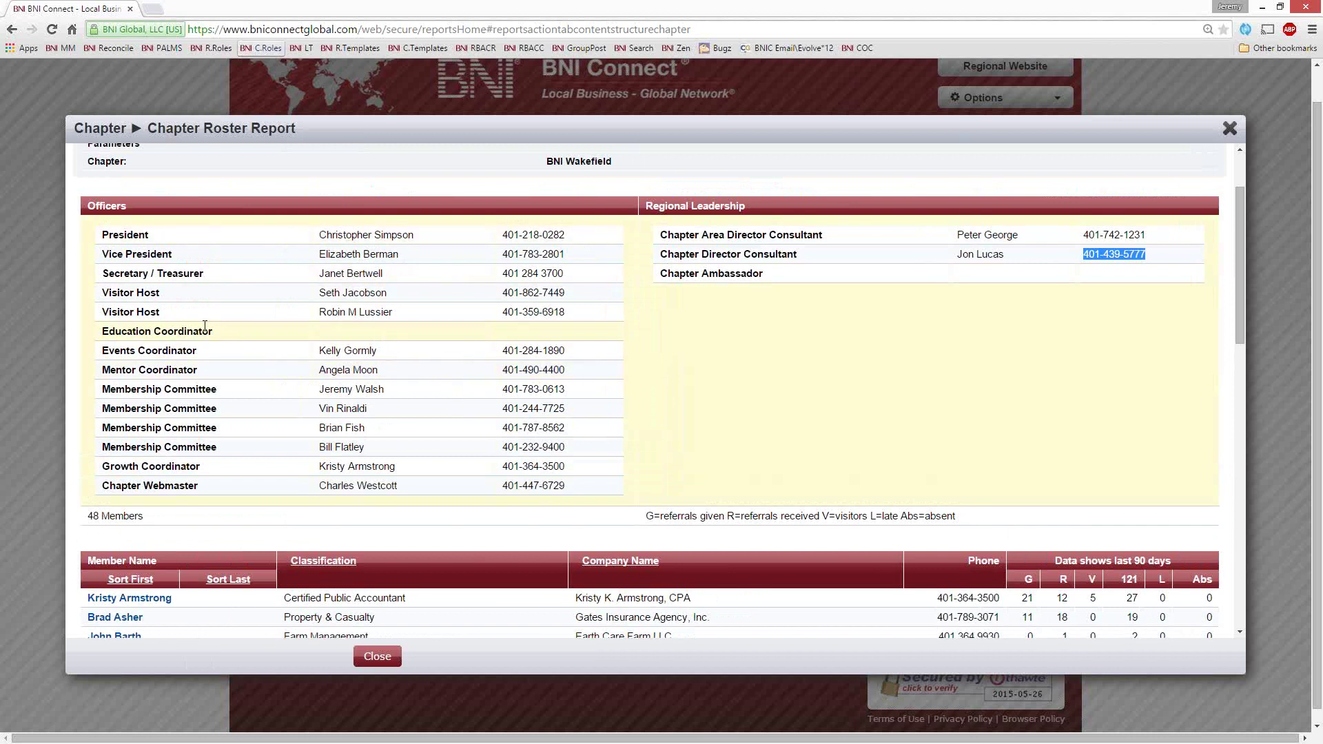
{"action": "left_click_drag", "start_coordinate": [237, 334], "coordinate": [103, 332]}
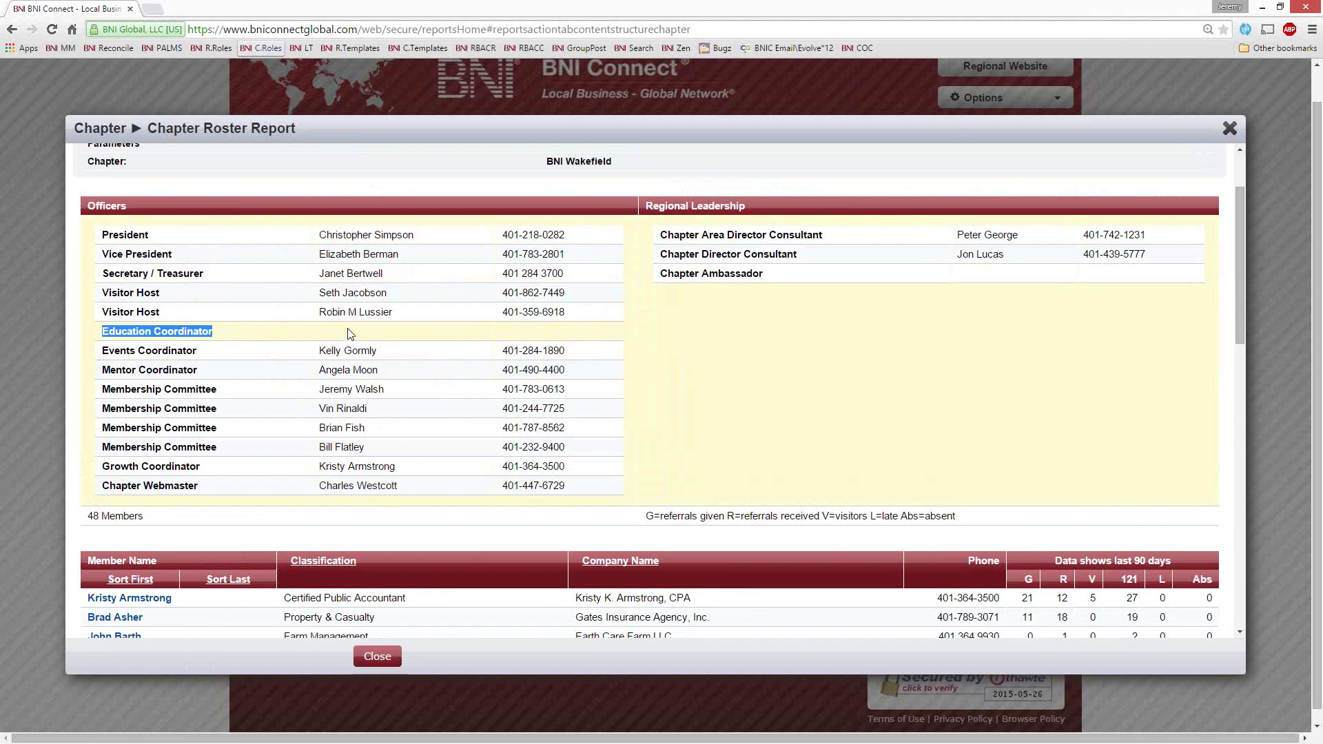
{"action": "scroll", "coordinate": [503, 389], "scroll_direction": "down", "scroll_amount": 5}
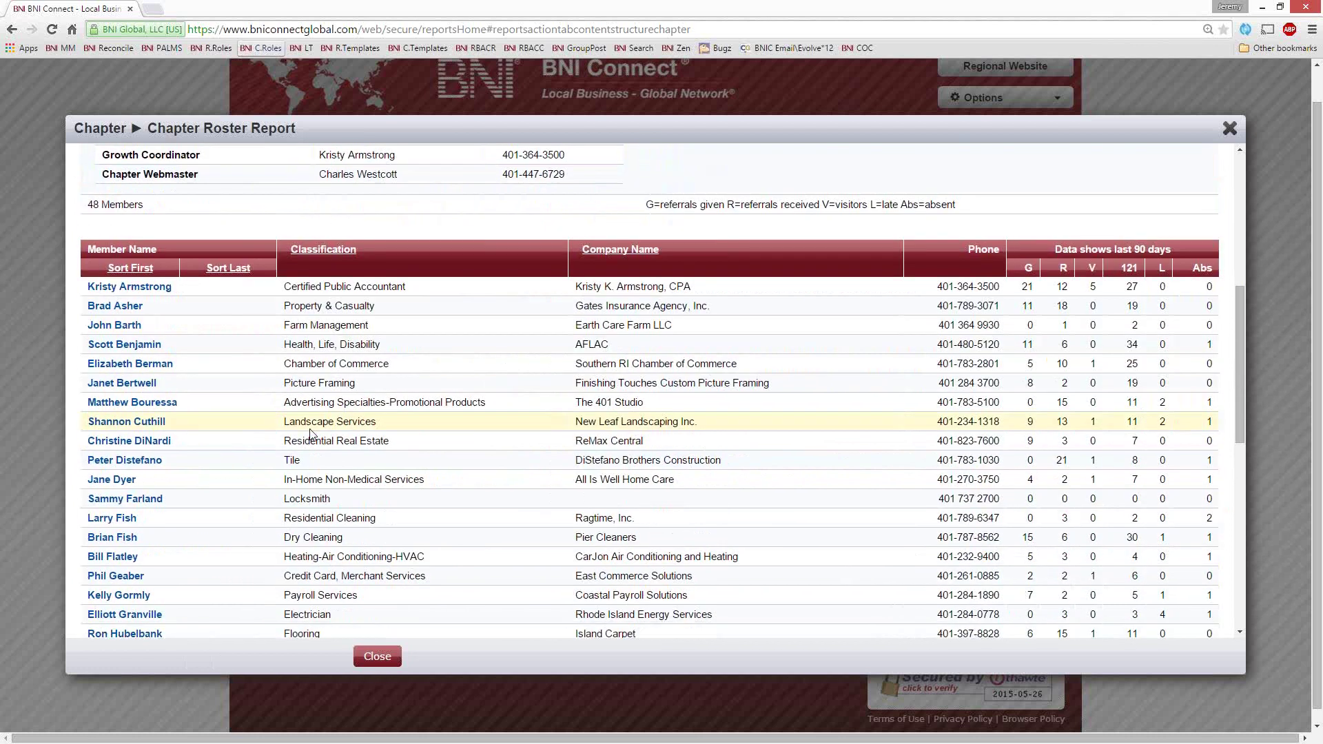
{"action": "scroll", "coordinate": [547, 386], "scroll_direction": "down", "scroll_amount": 2}
{"action": "scroll", "coordinate": [547, 386], "scroll_direction": "up", "scroll_amount": 3}
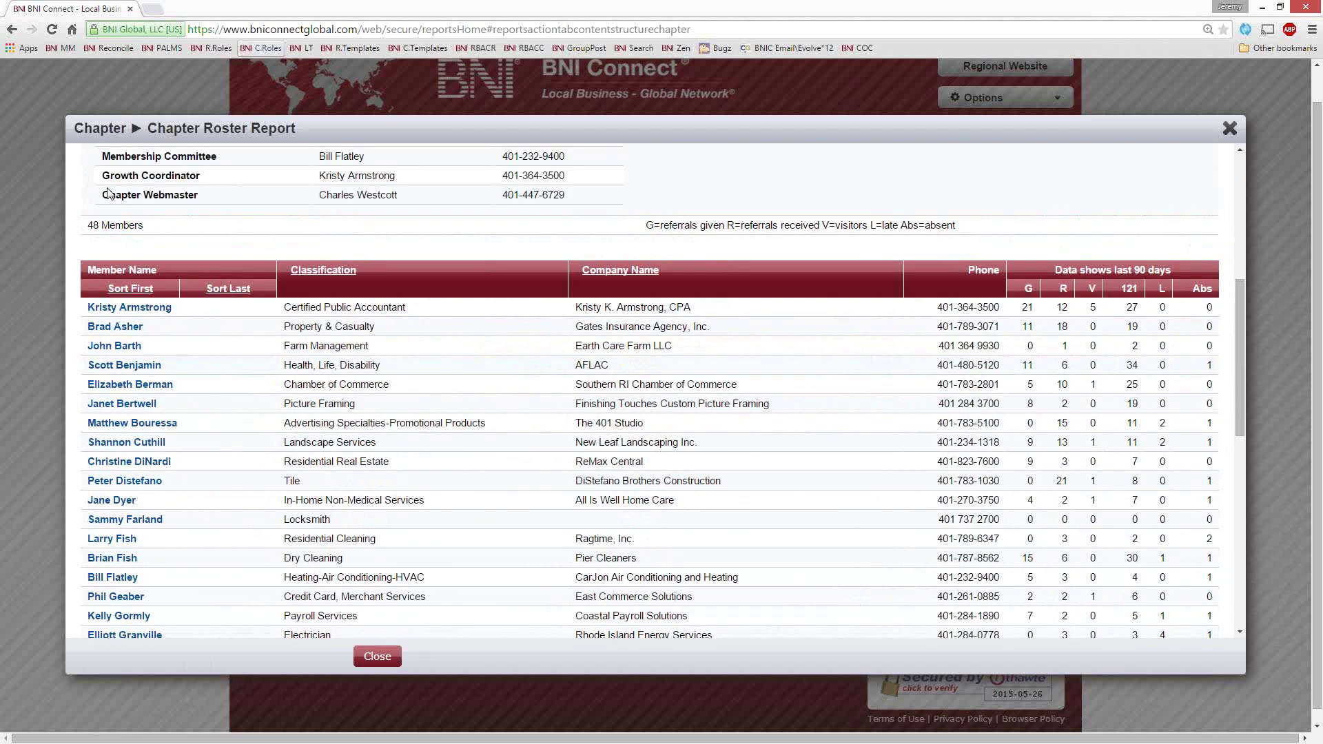
{"action": "left_click_drag", "start_coordinate": [145, 225], "coordinate": [98, 224]}
Scroll through the remaining member rows and close the Chapter Roster Report
{"action": "scroll", "coordinate": [451, 378], "scroll_direction": "down", "scroll_amount": 1}
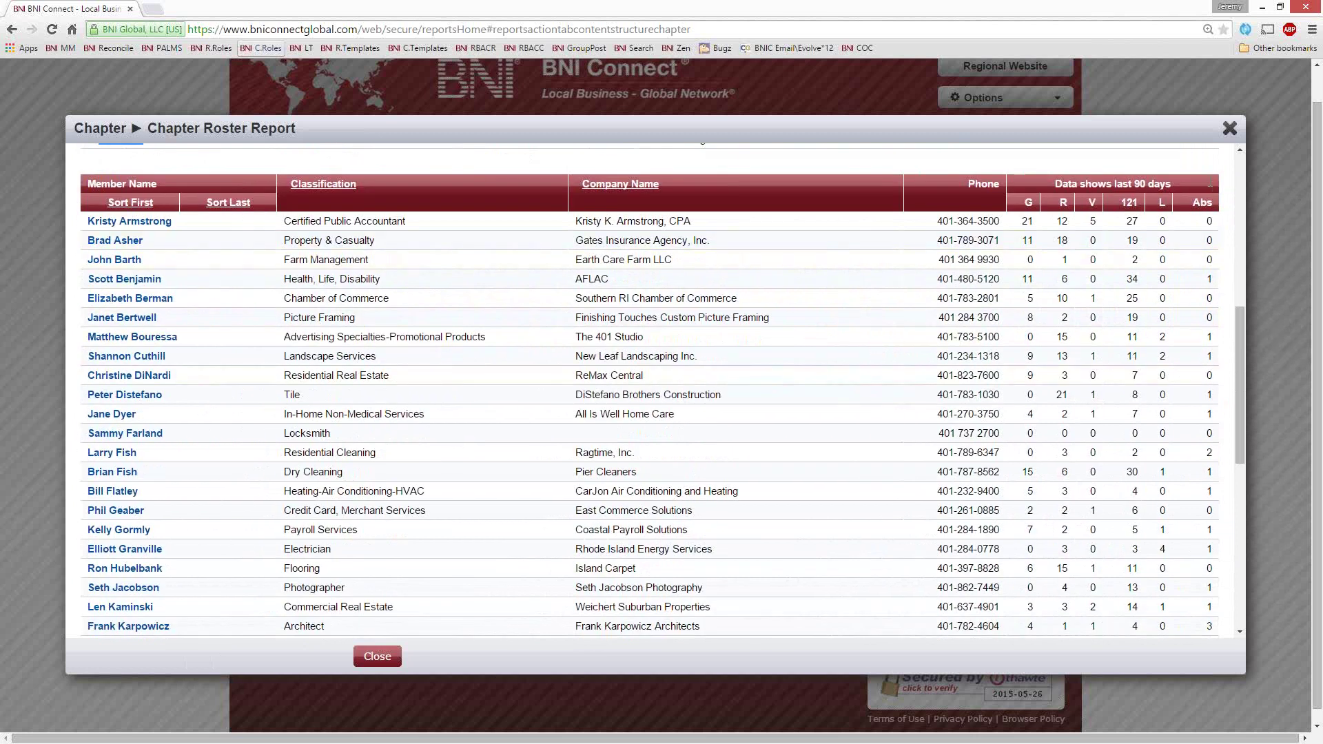
{"action": "scroll", "coordinate": [586, 470], "scroll_direction": "down", "scroll_amount": 1}
{"action": "scroll", "coordinate": [587, 470], "scroll_direction": "down", "scroll_amount": 3}
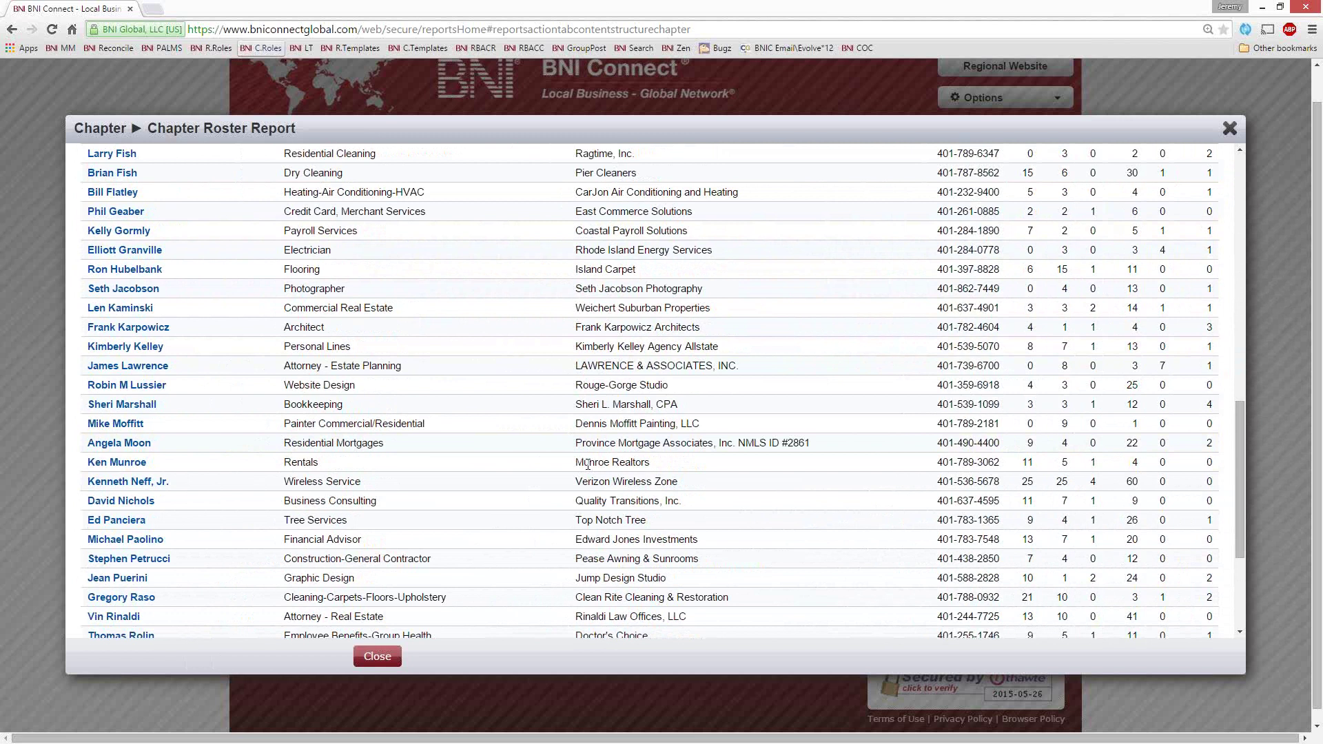
{"action": "scroll", "coordinate": [589, 463], "scroll_direction": "up", "scroll_amount": 8}
{"action": "left_click", "coordinate": [1229, 131]}
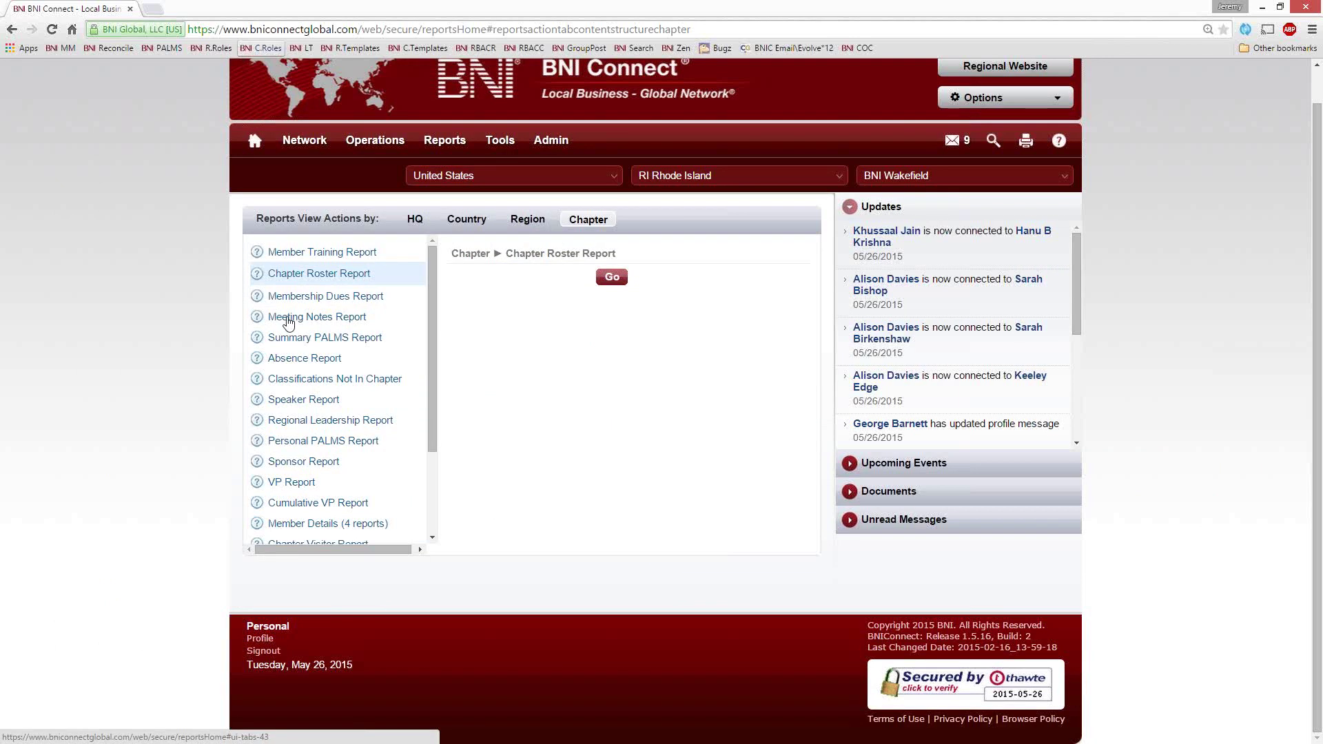
Select the Meeting Notes Report in the chapter reports list and run it with Go
{"action": "left_click", "coordinate": [323, 318]}
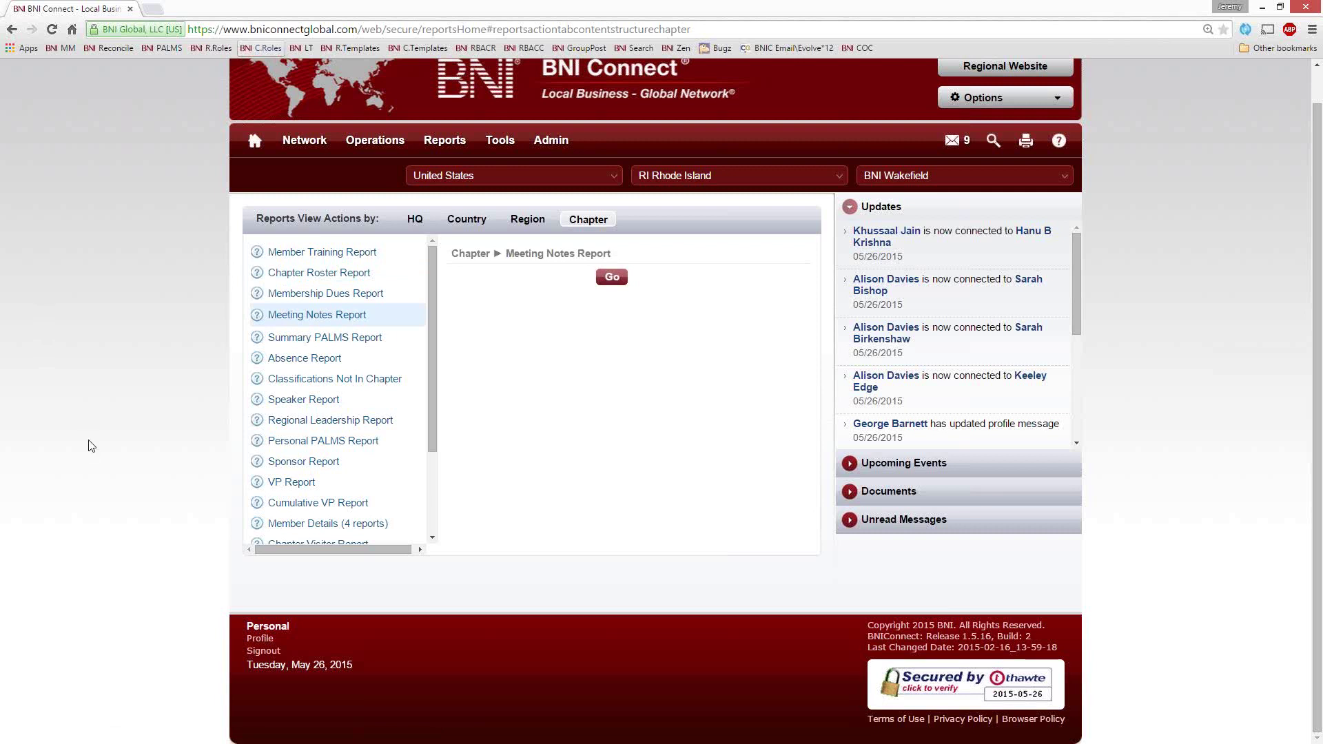
{"action": "left_click", "coordinate": [611, 277]}
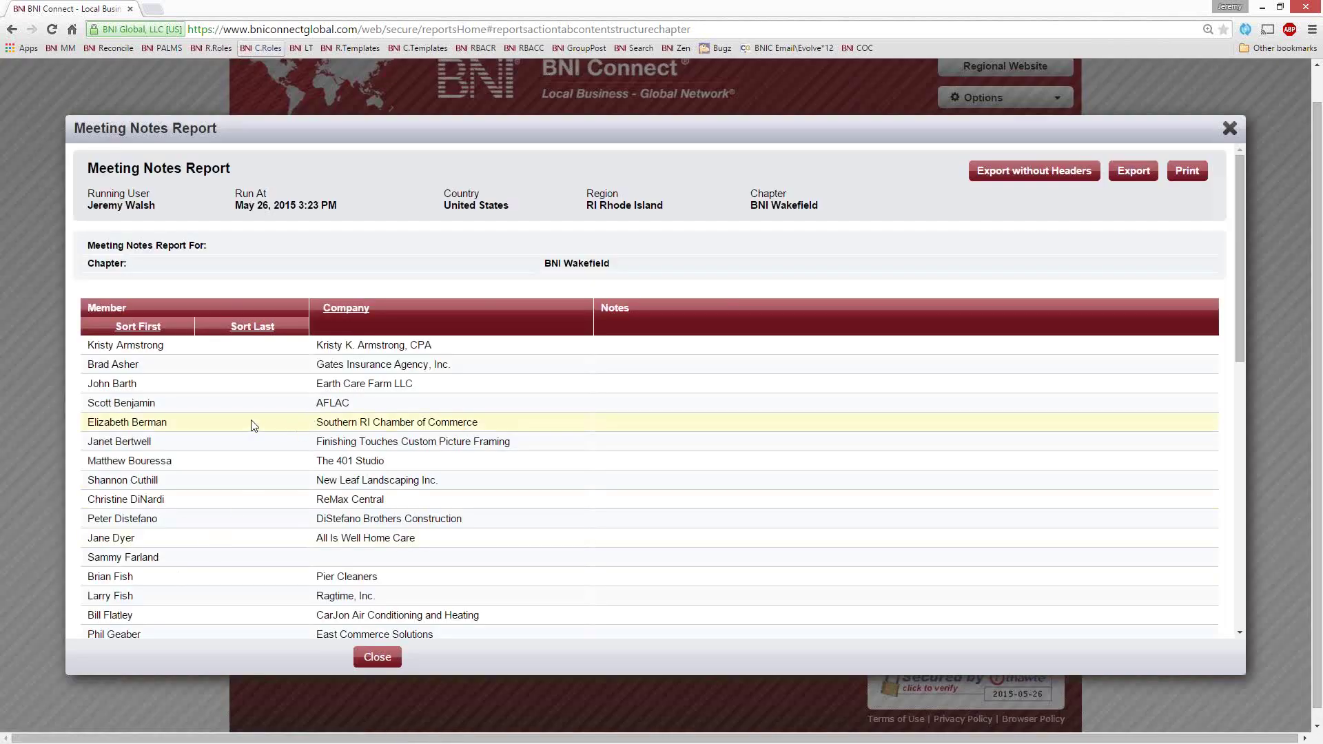
Send the Meeting Notes Report to Print, opening a 2-sheet portrait preview
{"action": "scroll", "coordinate": [255, 426], "scroll_direction": "down", "scroll_amount": 2}
{"action": "scroll", "coordinate": [390, 303], "scroll_direction": "up", "scroll_amount": 4}
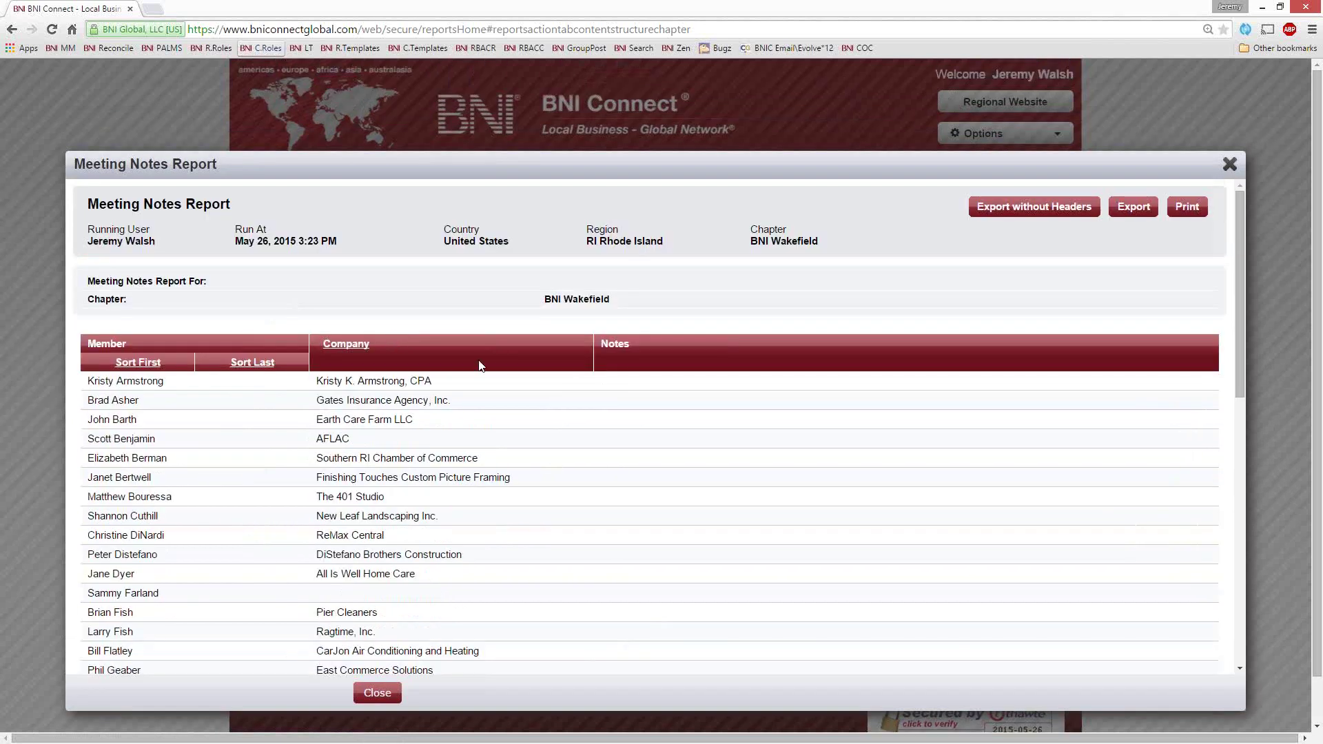
{"action": "left_click", "coordinate": [1196, 213]}
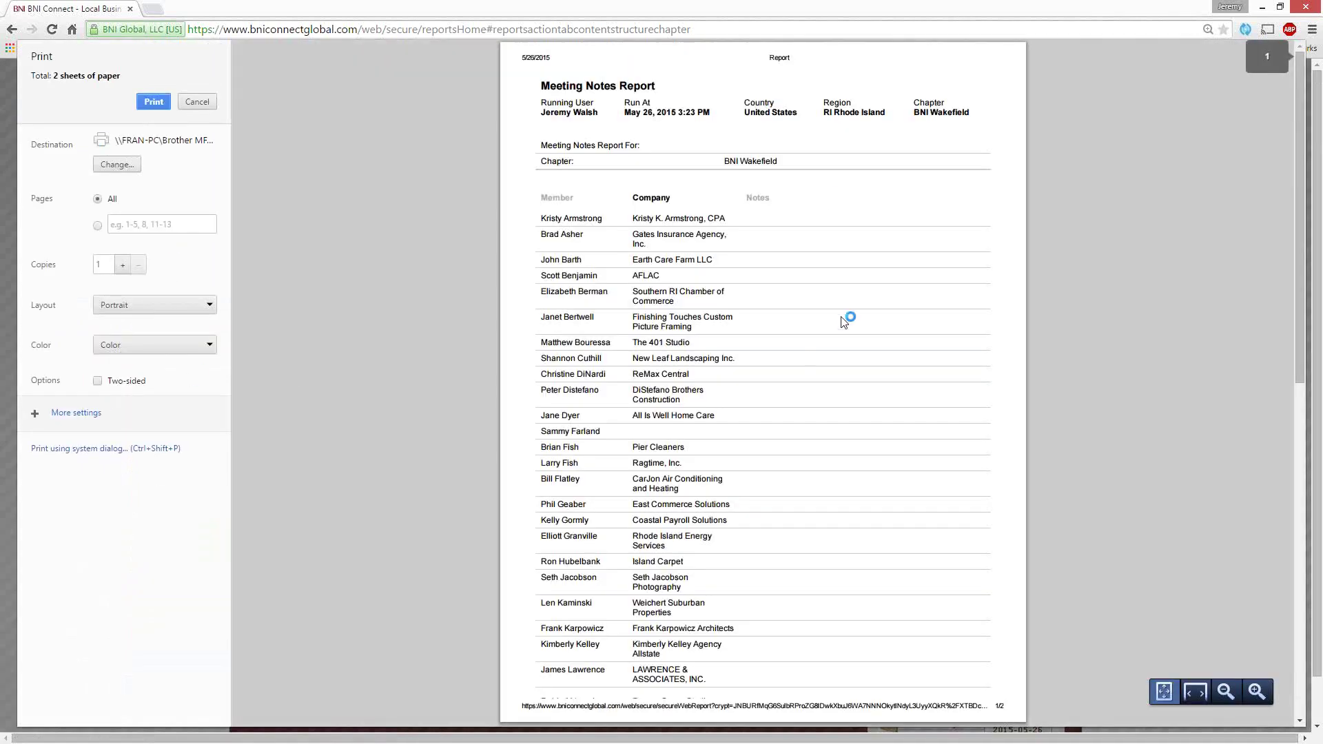
Switch the print layout to Landscape, then cancel the preview without printing
{"action": "left_click", "coordinate": [177, 305]}
{"action": "left_click", "coordinate": [171, 328]}
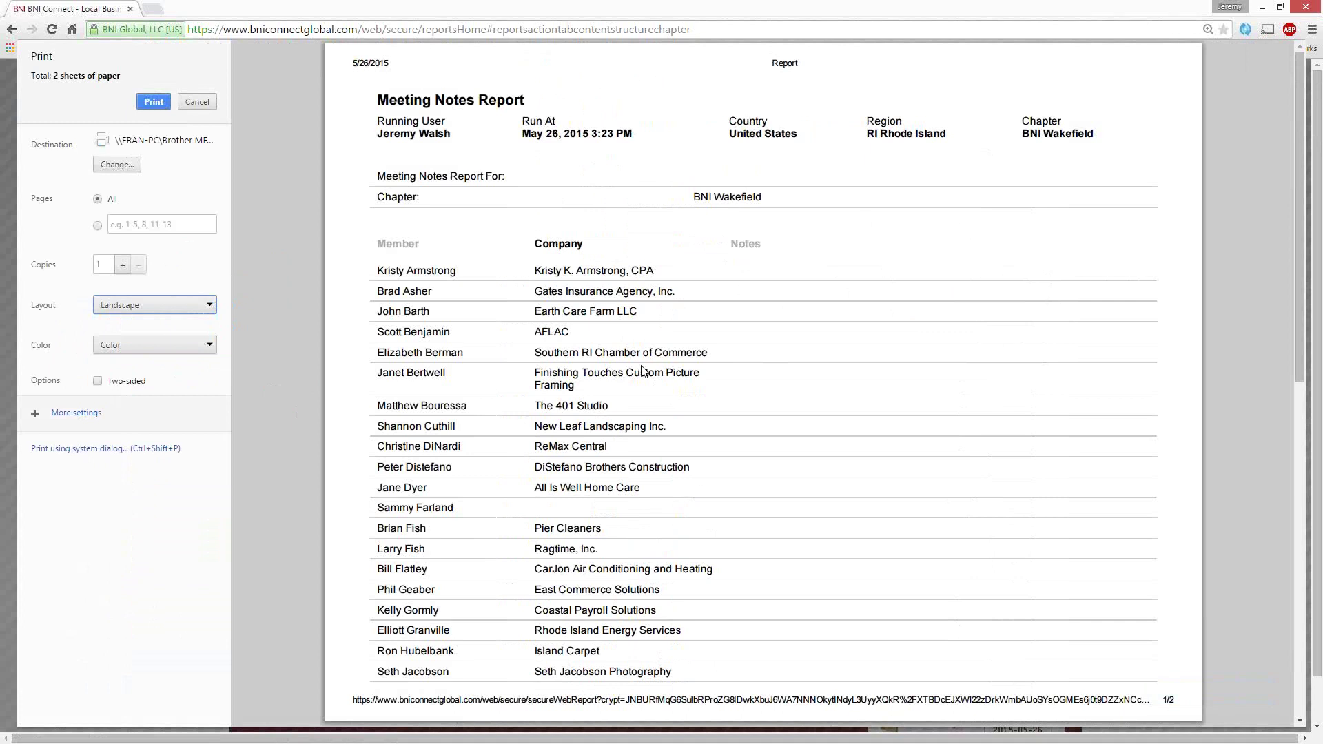
{"action": "left_click", "coordinate": [209, 108]}
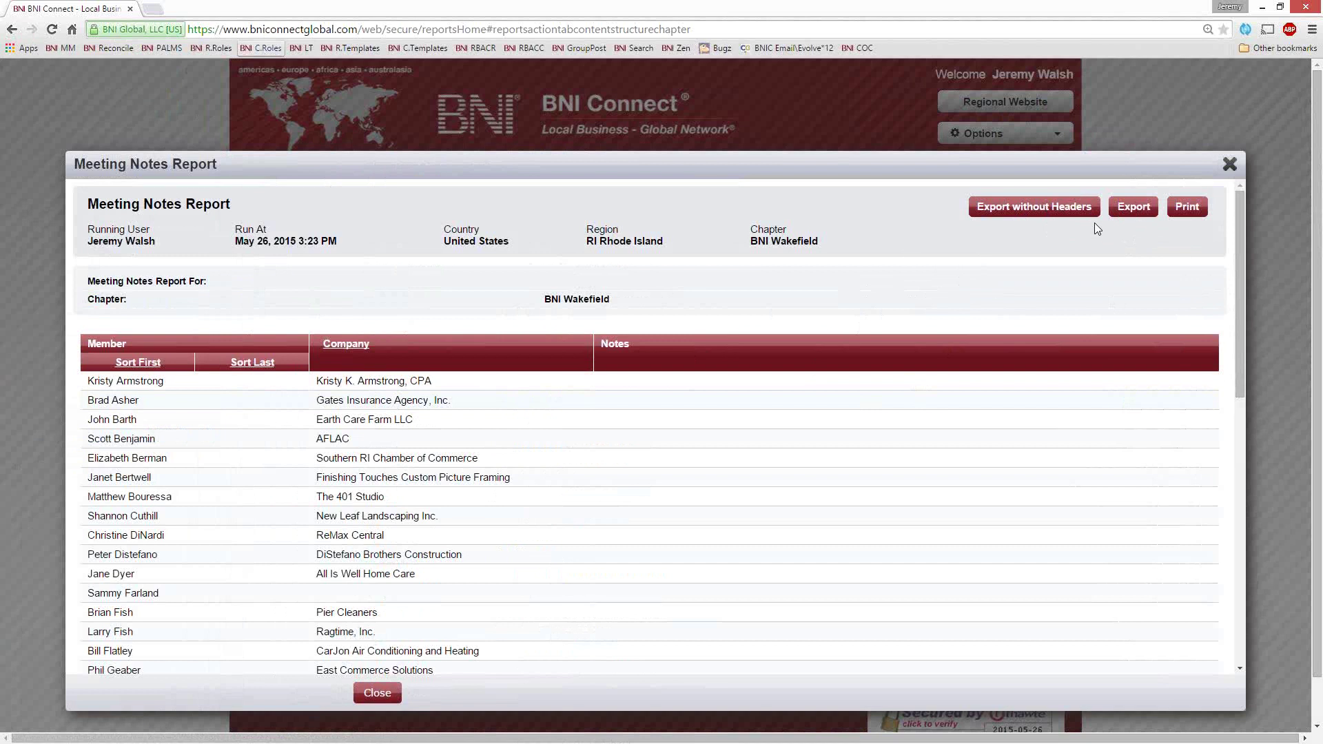
Export the report without headers and open Chapter_Meeting_Notes_Report_05-26-2015_3-24_PM.xls from the download bar
{"action": "left_click_drag", "start_coordinate": [84, 201], "coordinate": [841, 655]}
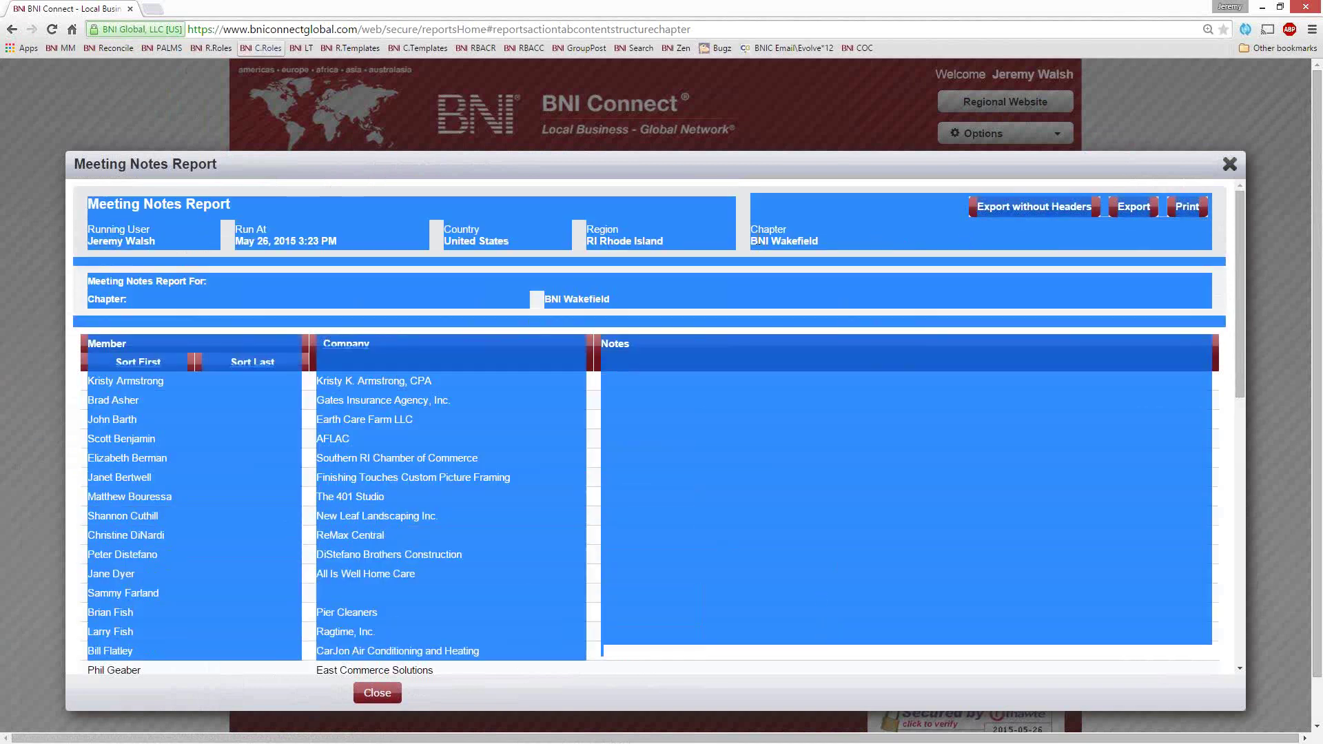
{"action": "left_click", "coordinate": [750, 268]}
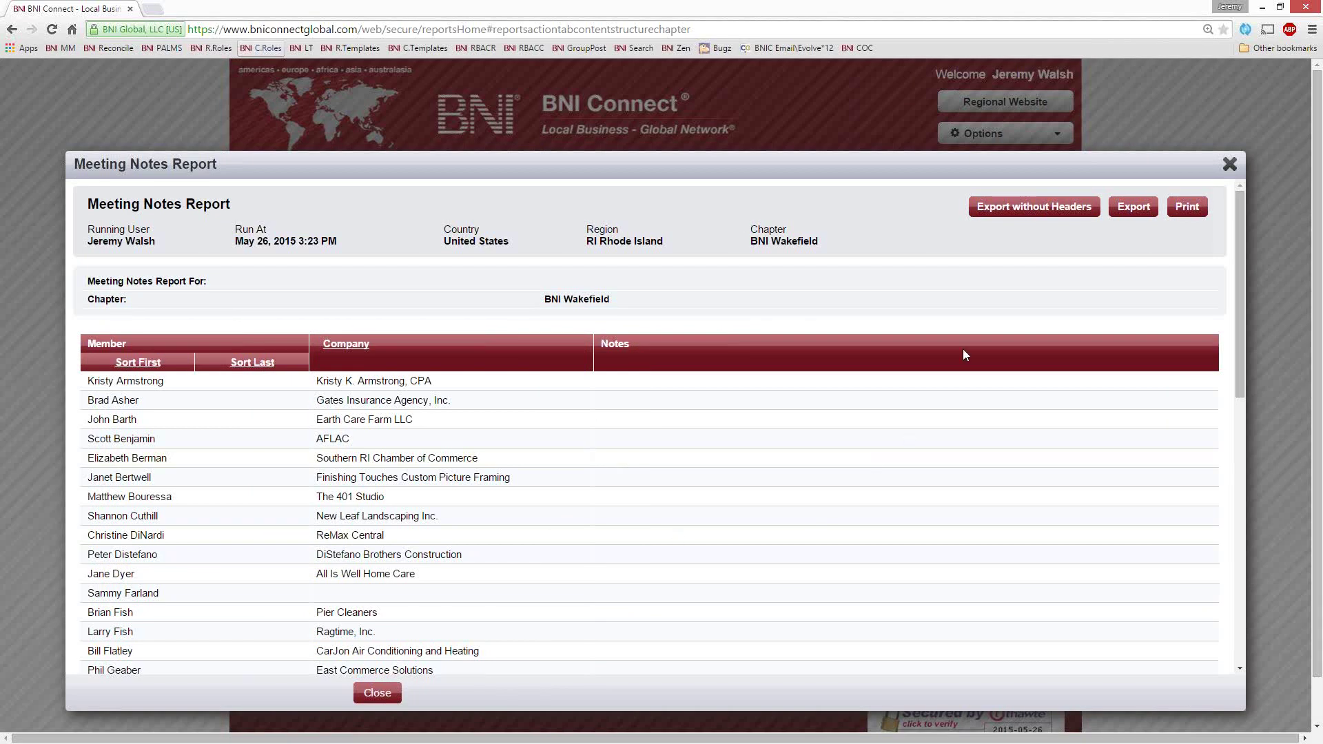
{"action": "left_click", "coordinate": [1001, 209]}
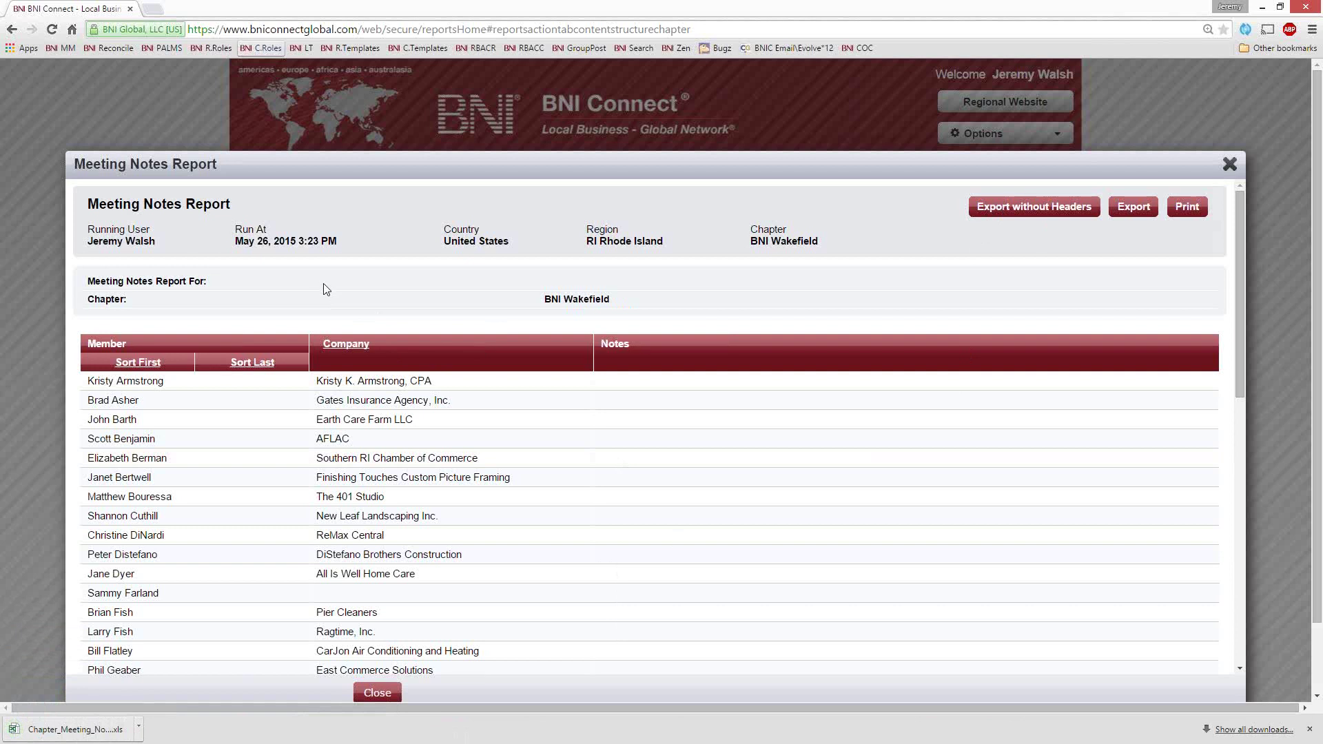
{"action": "left_click", "coordinate": [76, 729]}
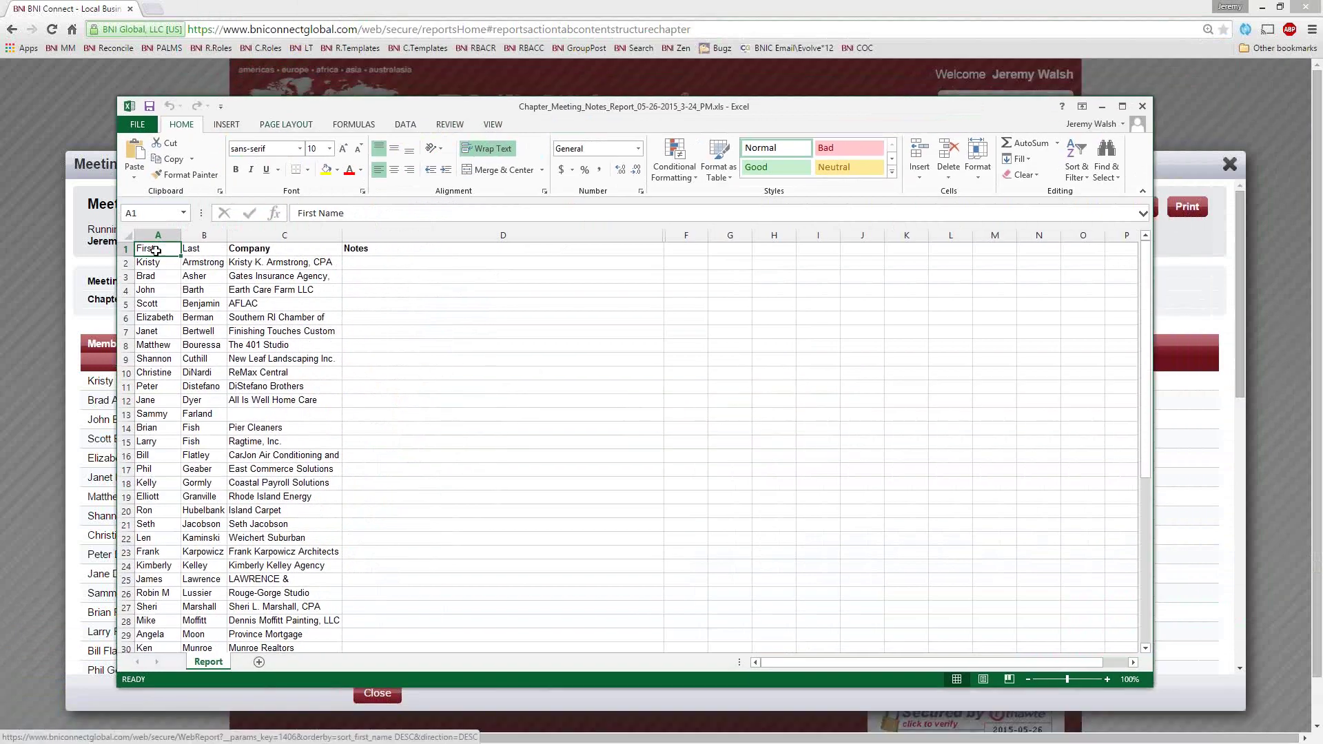
Format the data as a green medium-style table with headers
{"action": "left_click", "coordinate": [709, 166]}
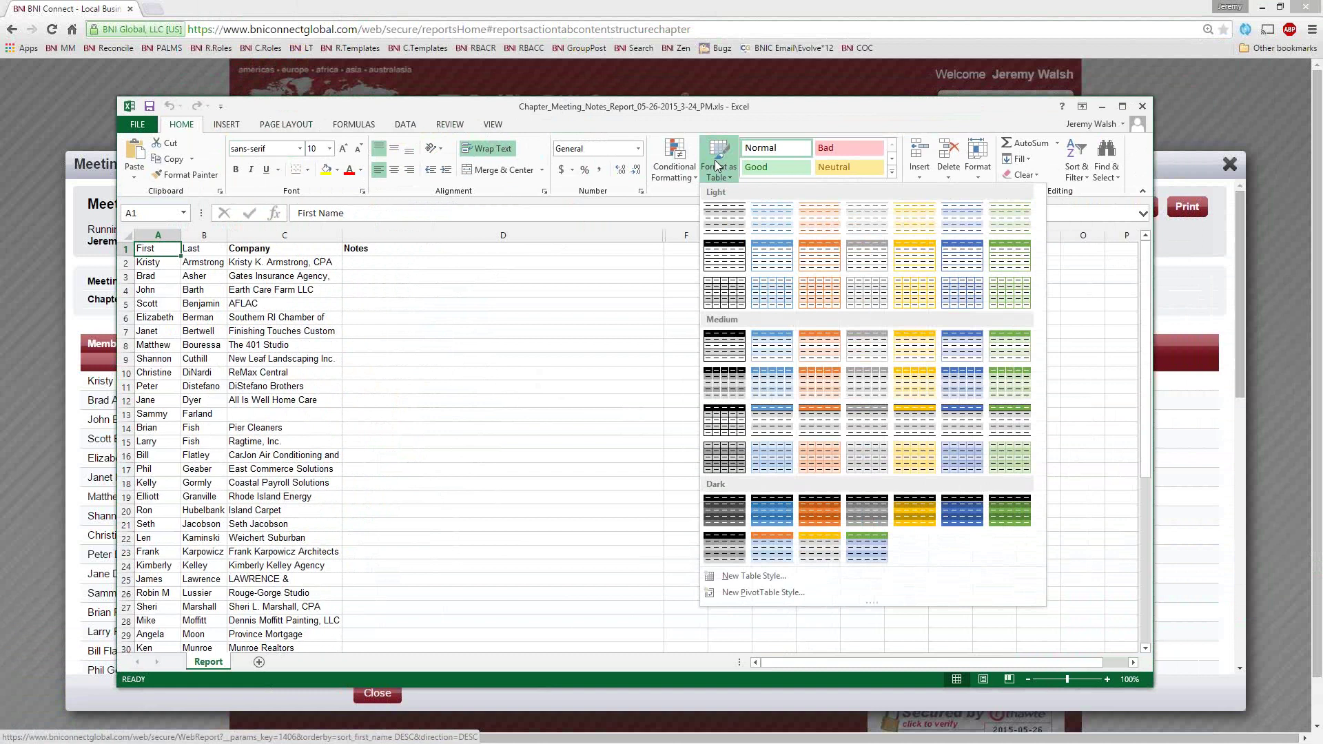
{"action": "left_click", "coordinate": [1003, 375]}
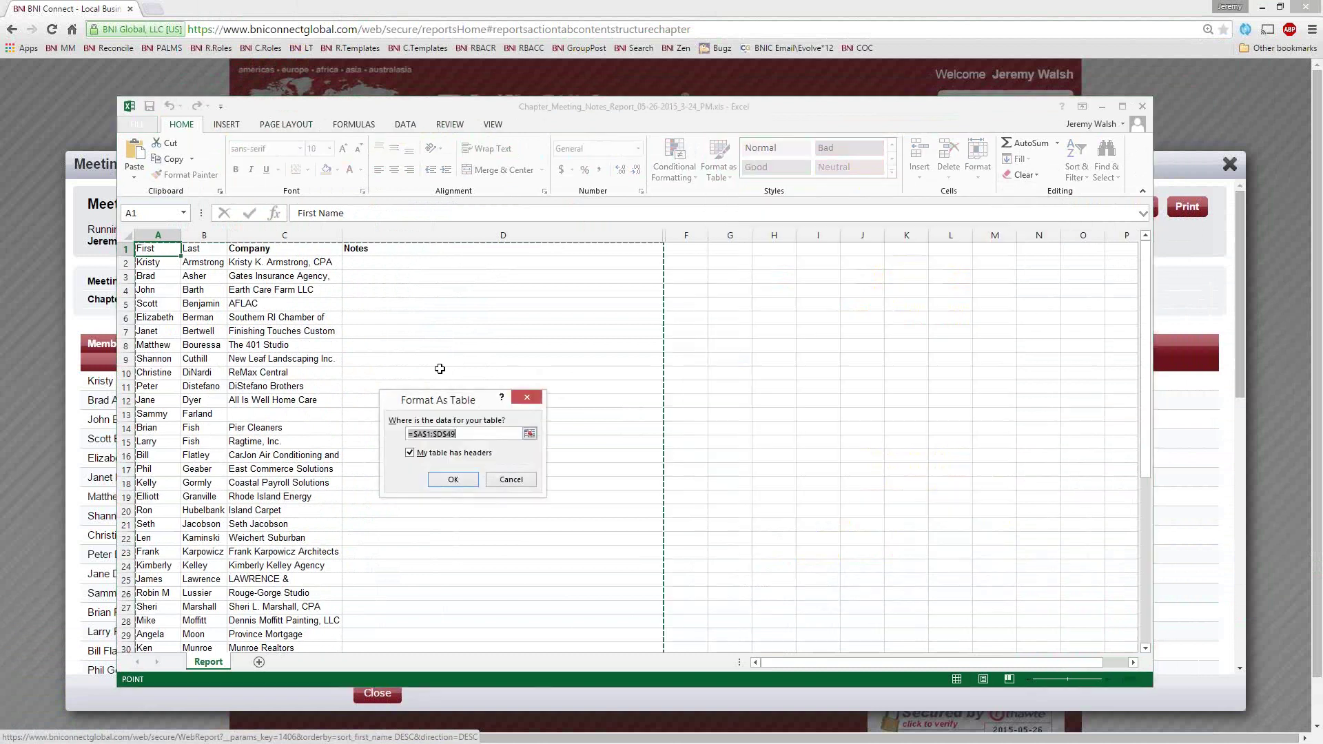
{"action": "left_click", "coordinate": [536, 481]}
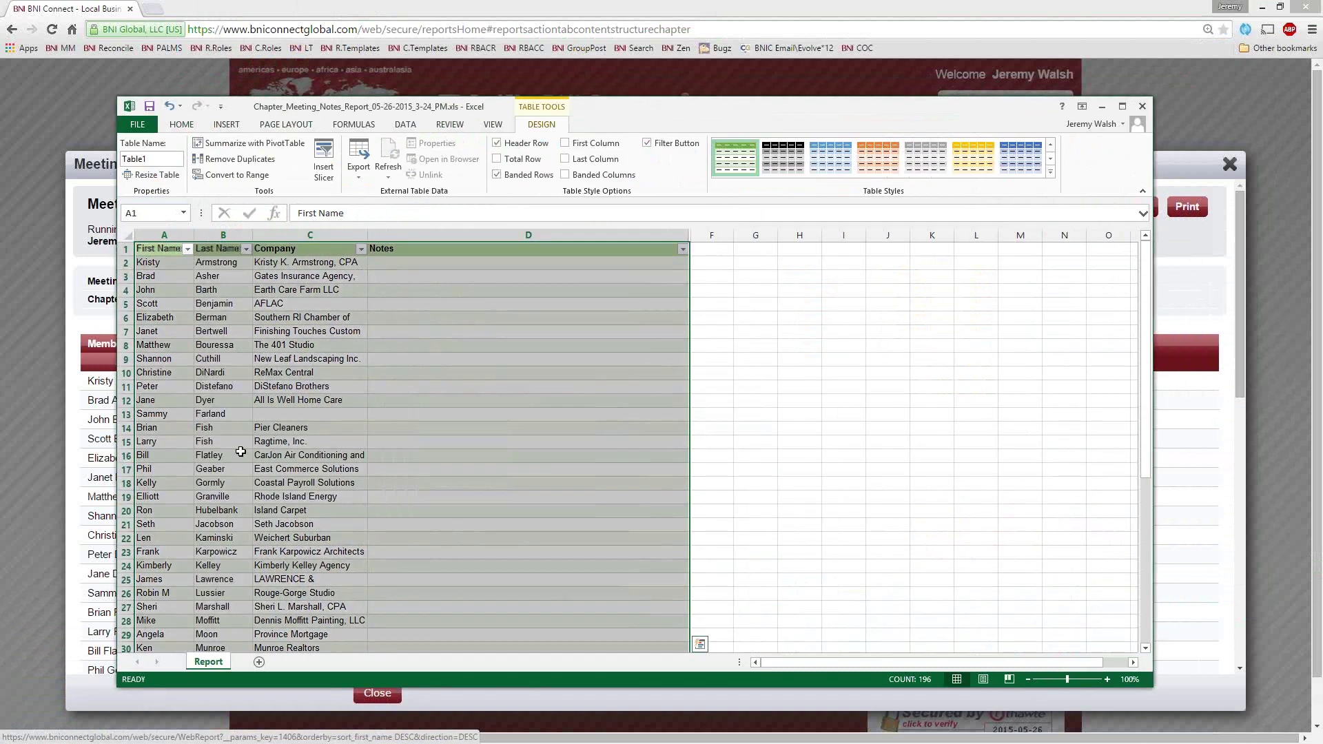
Sort the table by Company A to Z, then by Last Name A to Z
{"action": "left_click", "coordinate": [361, 249]}
{"action": "left_click", "coordinate": [223, 264]}
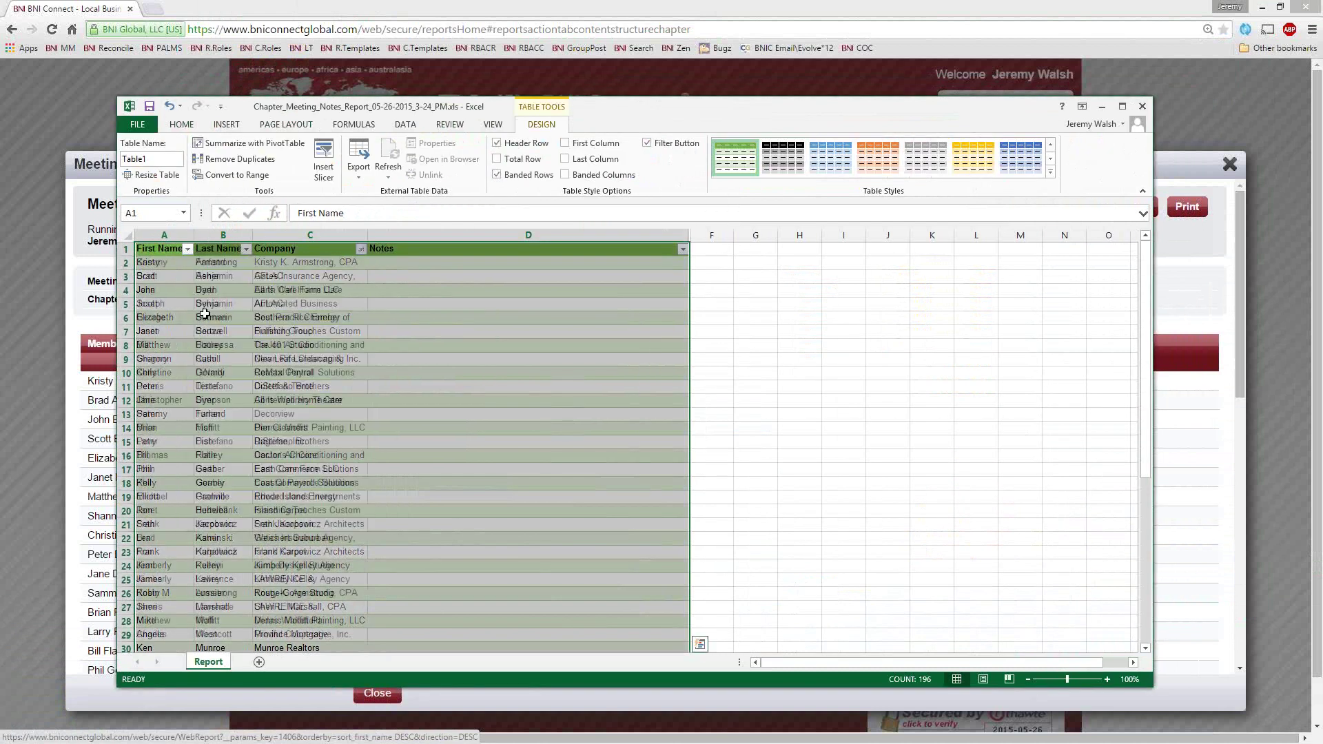
{"action": "left_click", "coordinate": [246, 249]}
{"action": "left_click", "coordinate": [108, 280]}
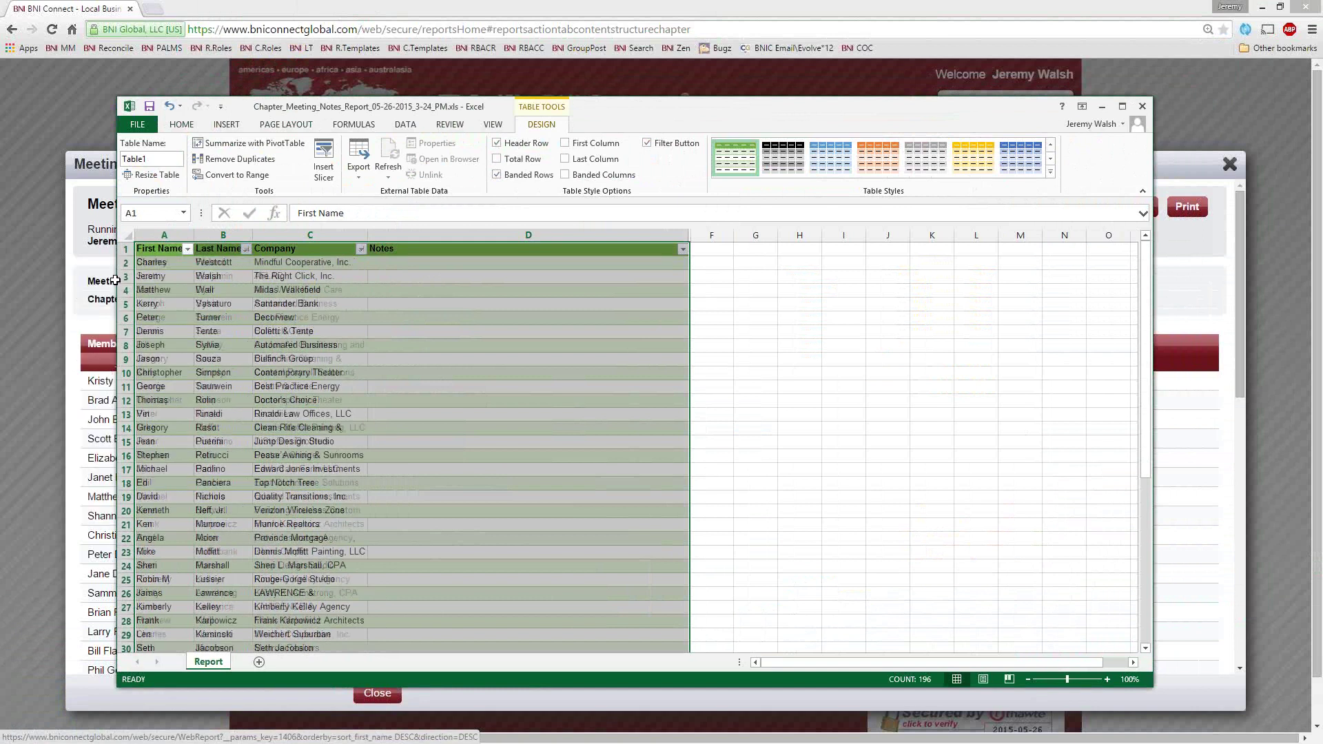
{"action": "left_click", "coordinate": [246, 248]}
{"action": "left_click", "coordinate": [210, 265]}
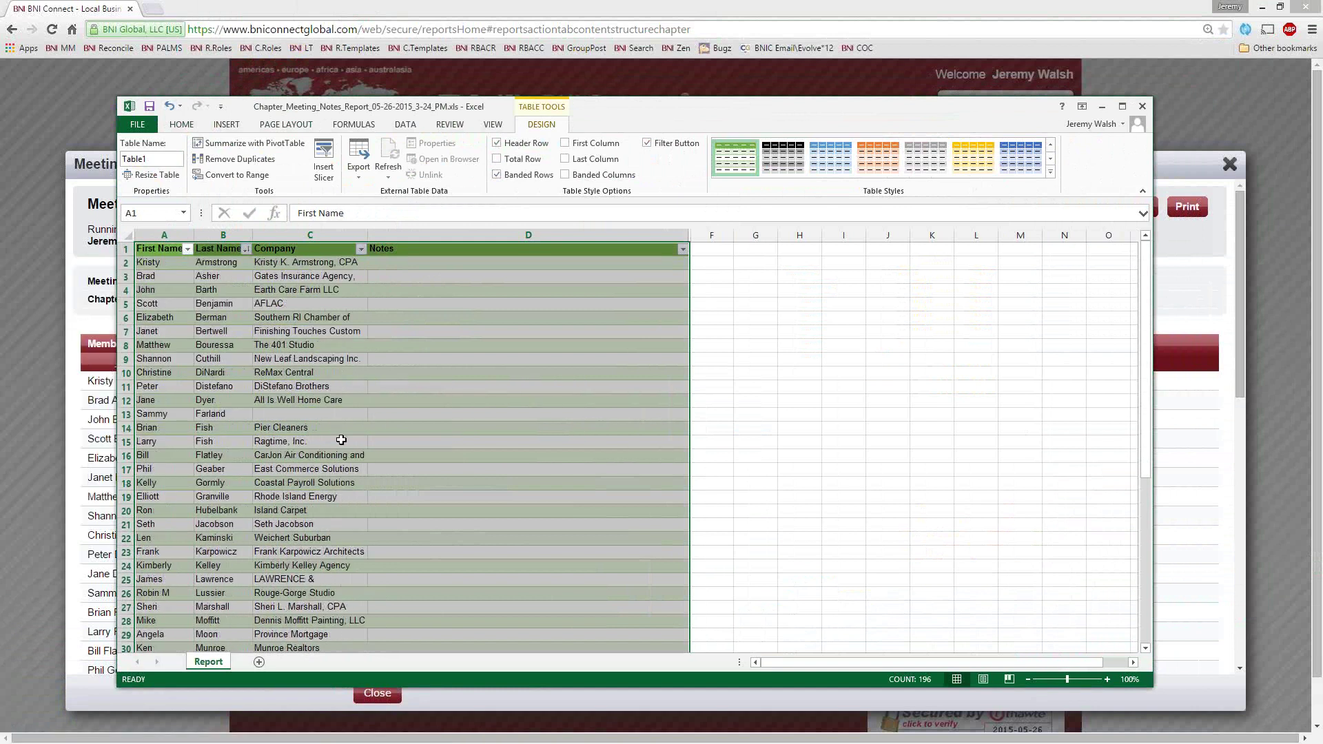
{"action": "left_click", "coordinate": [424, 441]}
Make all rows taller, auto-fit the columns, widen the Notes column and fit the header row
{"action": "left_click", "coordinate": [128, 236]}
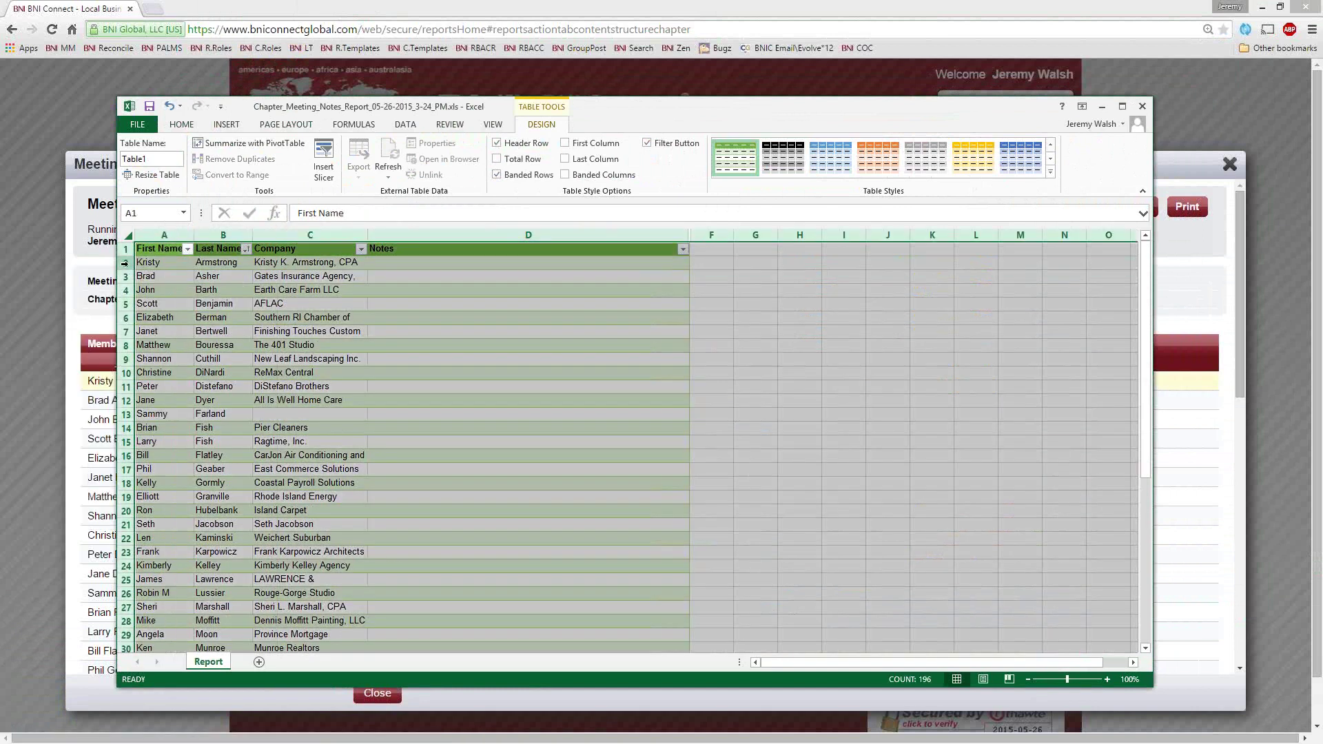
{"action": "left_click_drag", "start_coordinate": [125, 259], "coordinate": [124, 288]}
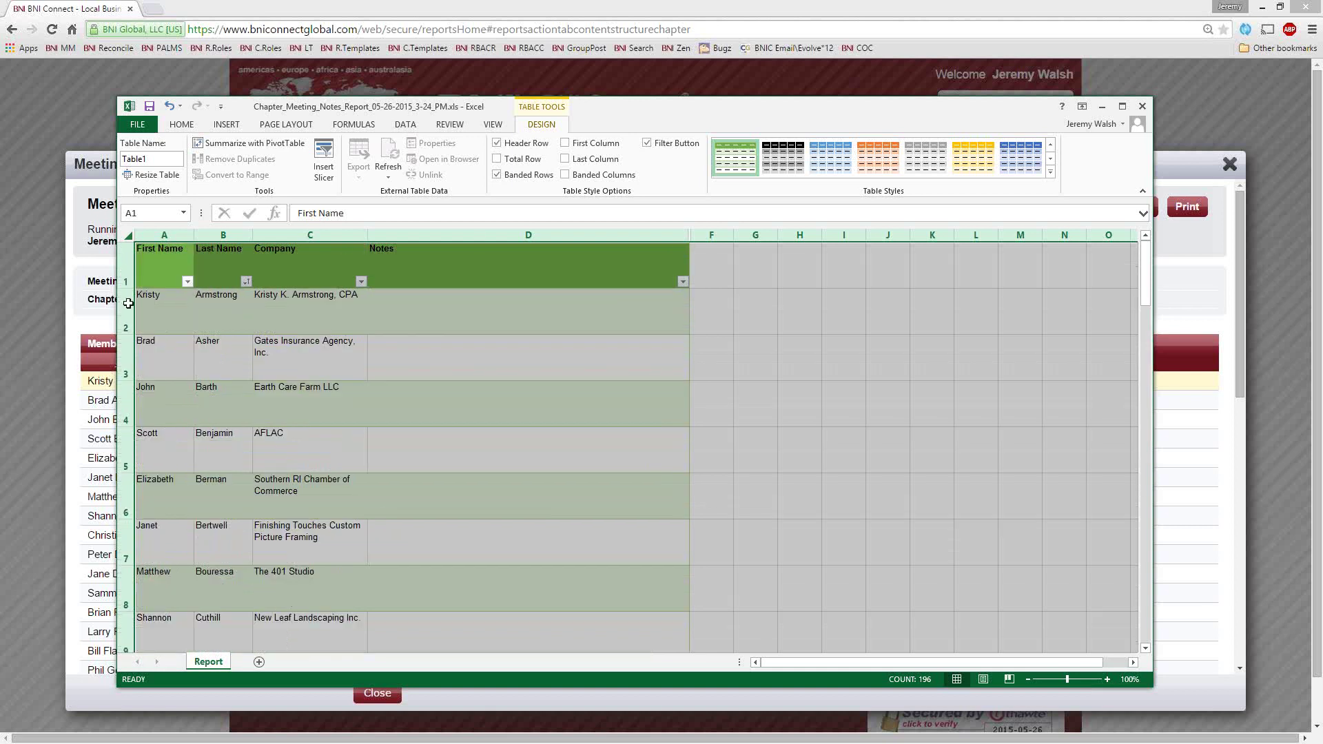
{"action": "double_click", "coordinate": [195, 235]}
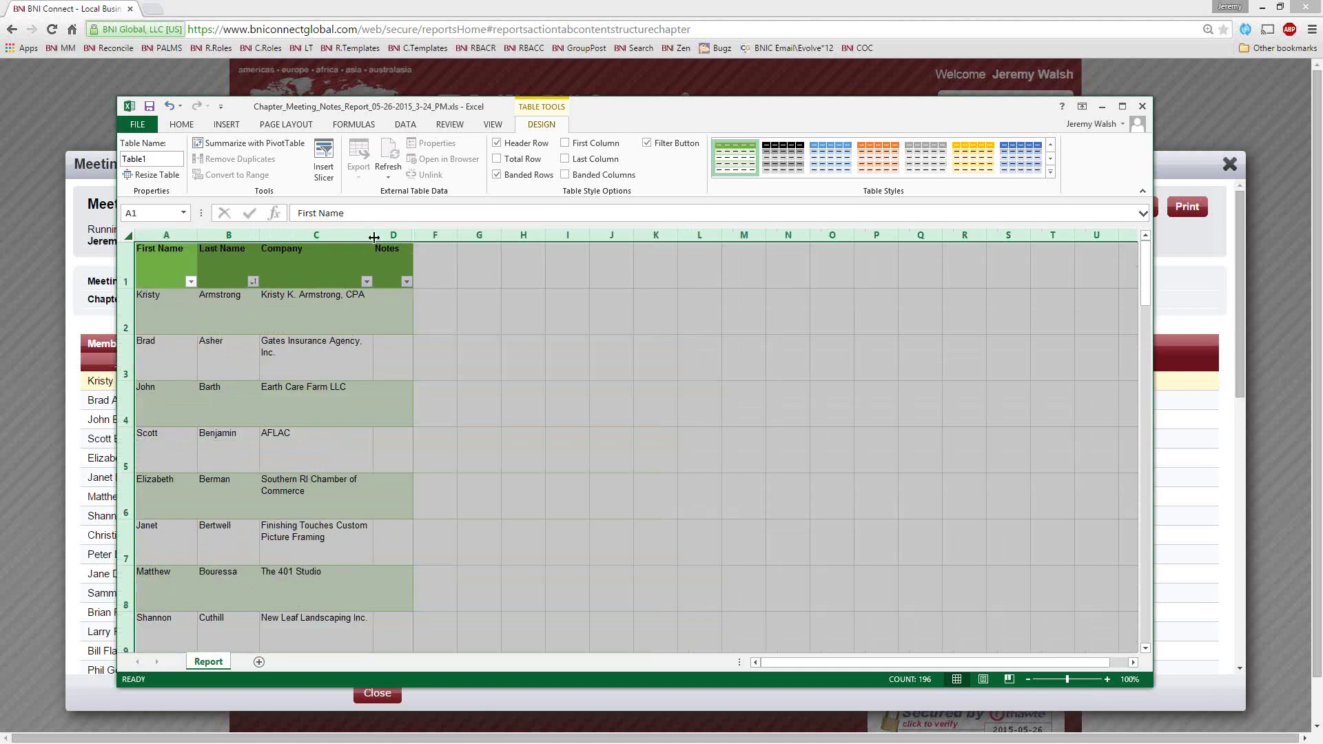
{"action": "left_click_drag", "start_coordinate": [372, 235], "coordinate": [605, 237]}
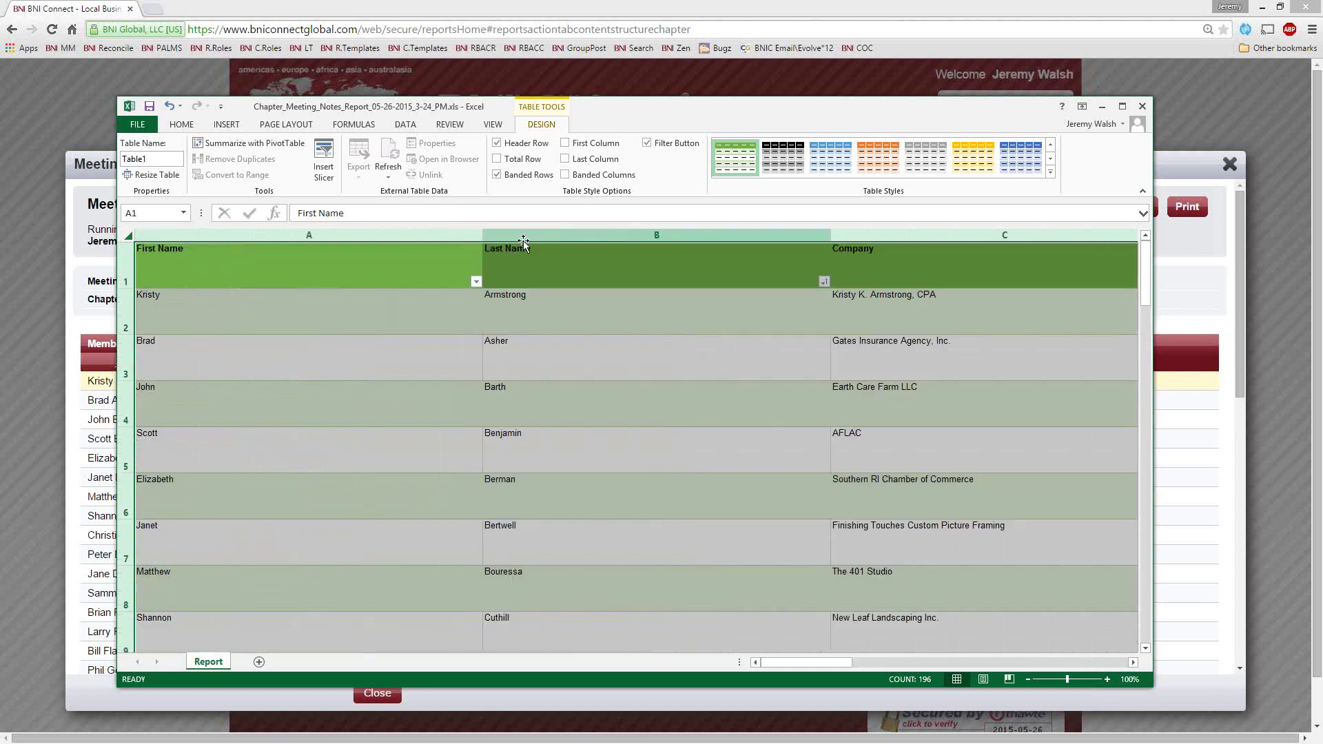
{"action": "double_click", "coordinate": [483, 235]}
{"action": "left_click", "coordinate": [586, 283]}
{"action": "left_click_drag", "start_coordinate": [517, 234], "coordinate": [882, 235]}
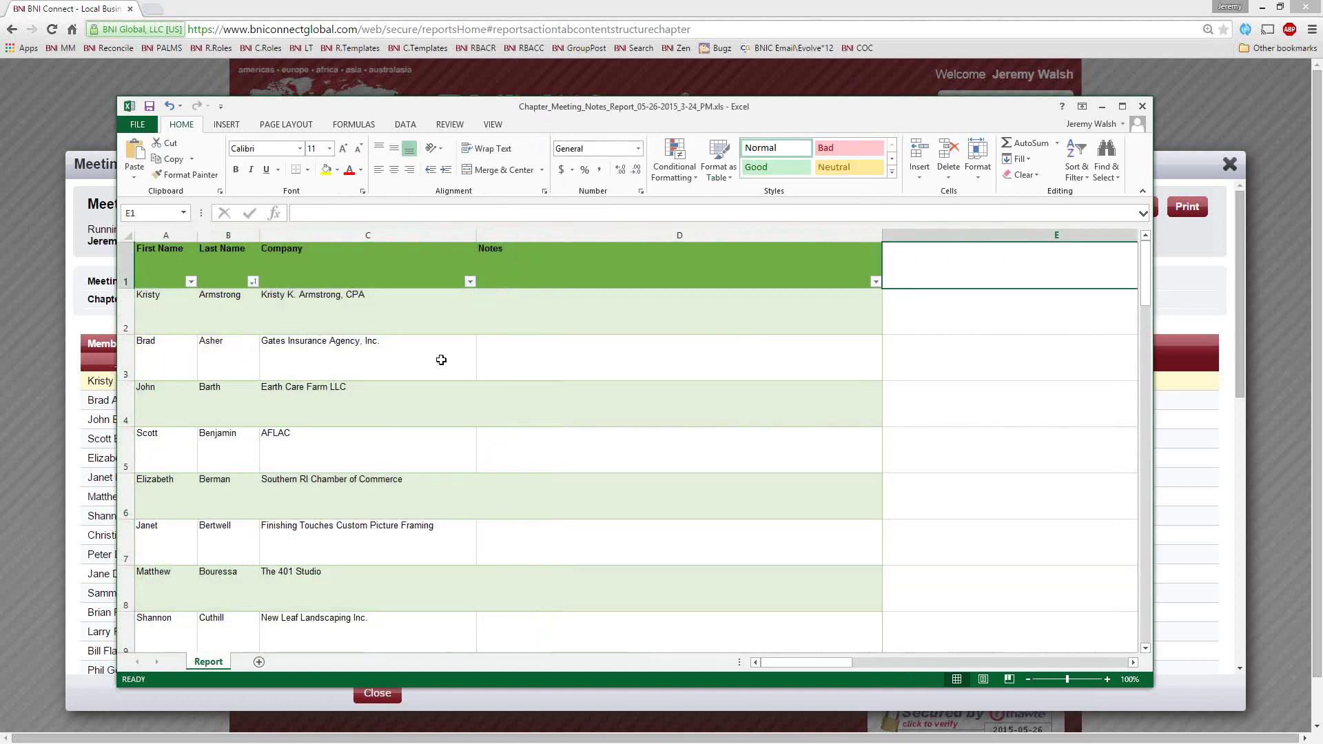
{"action": "double_click", "coordinate": [127, 288]}
Select notes cells D5 and D2, then close the workbook
{"action": "left_click", "coordinate": [689, 424]}
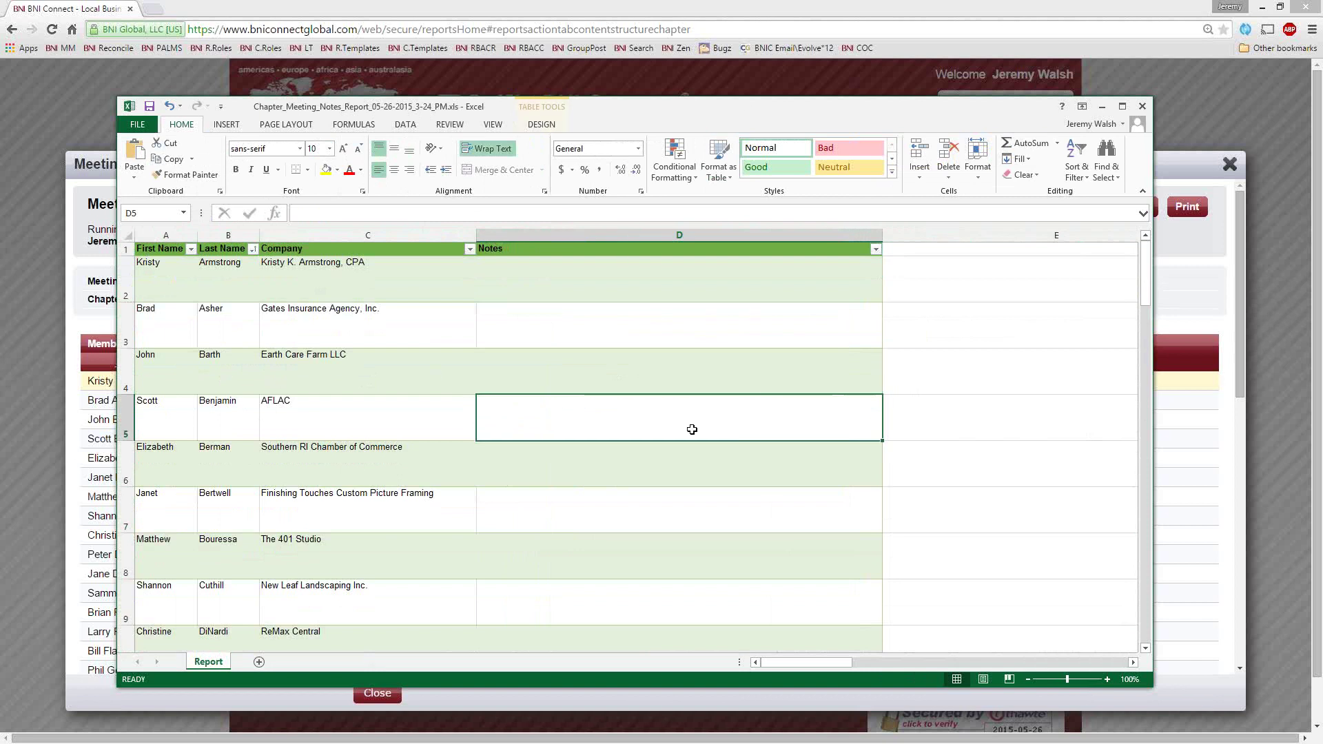
{"action": "scroll", "coordinate": [744, 441], "scroll_direction": "down", "scroll_amount": 14}
{"action": "scroll", "coordinate": [730, 441], "scroll_direction": "up", "scroll_amount": 14}
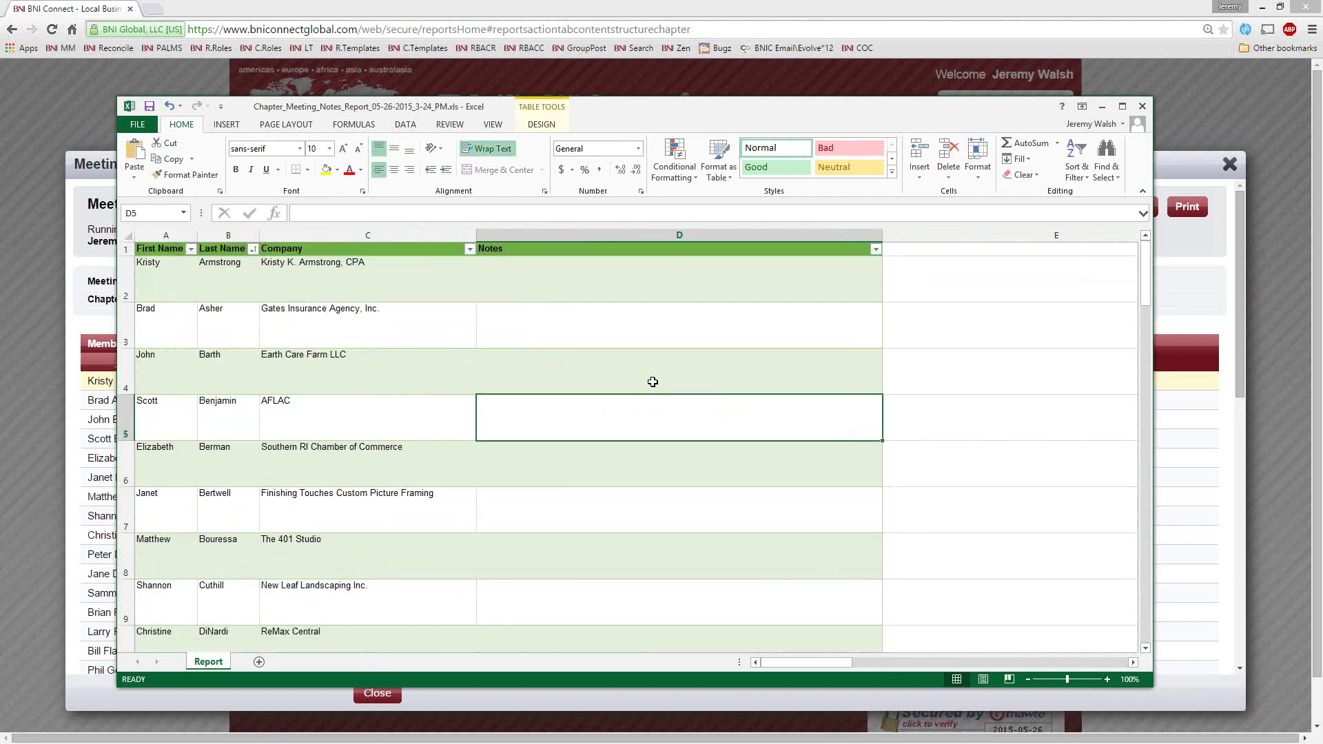
{"action": "left_click", "coordinate": [523, 289]}
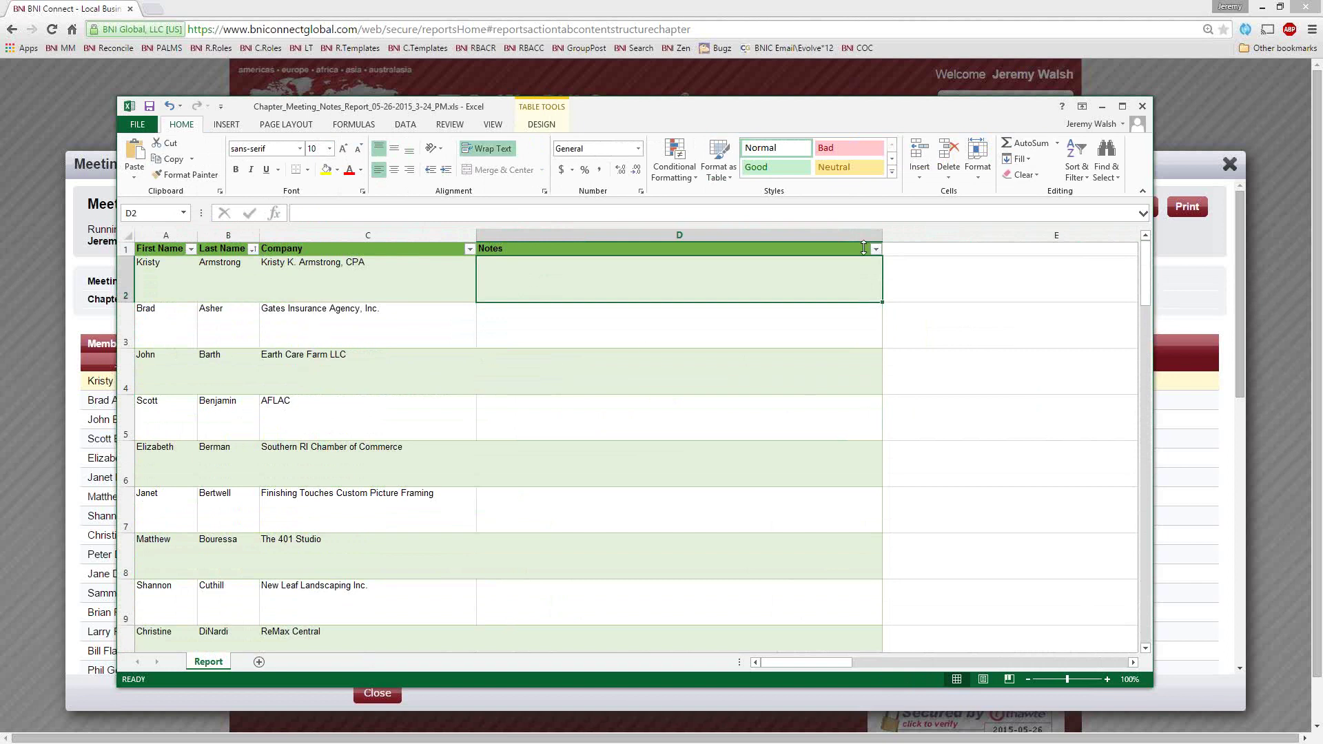
{"action": "left_click", "coordinate": [1142, 106]}
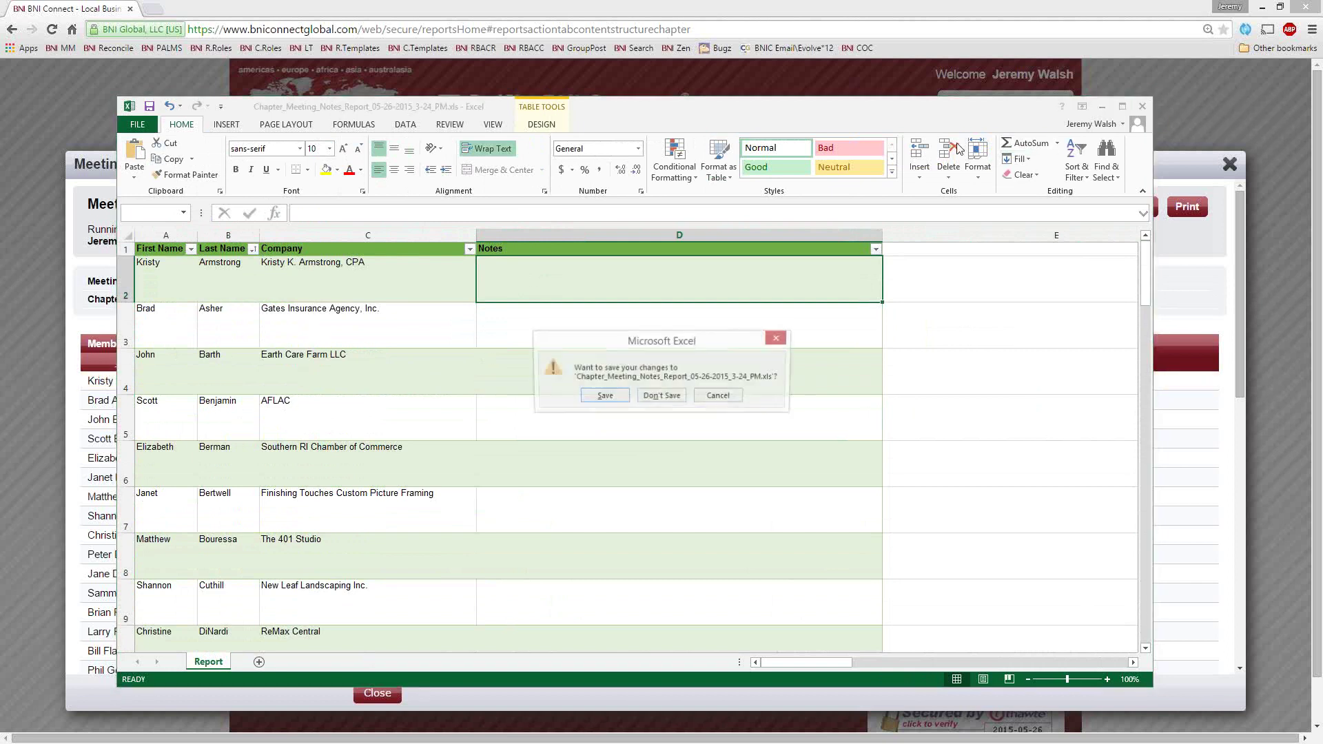
Choose Don't Save, close the Meeting Notes Report, and pick Classifications Not In Chapter
{"action": "left_click", "coordinate": [662, 397]}
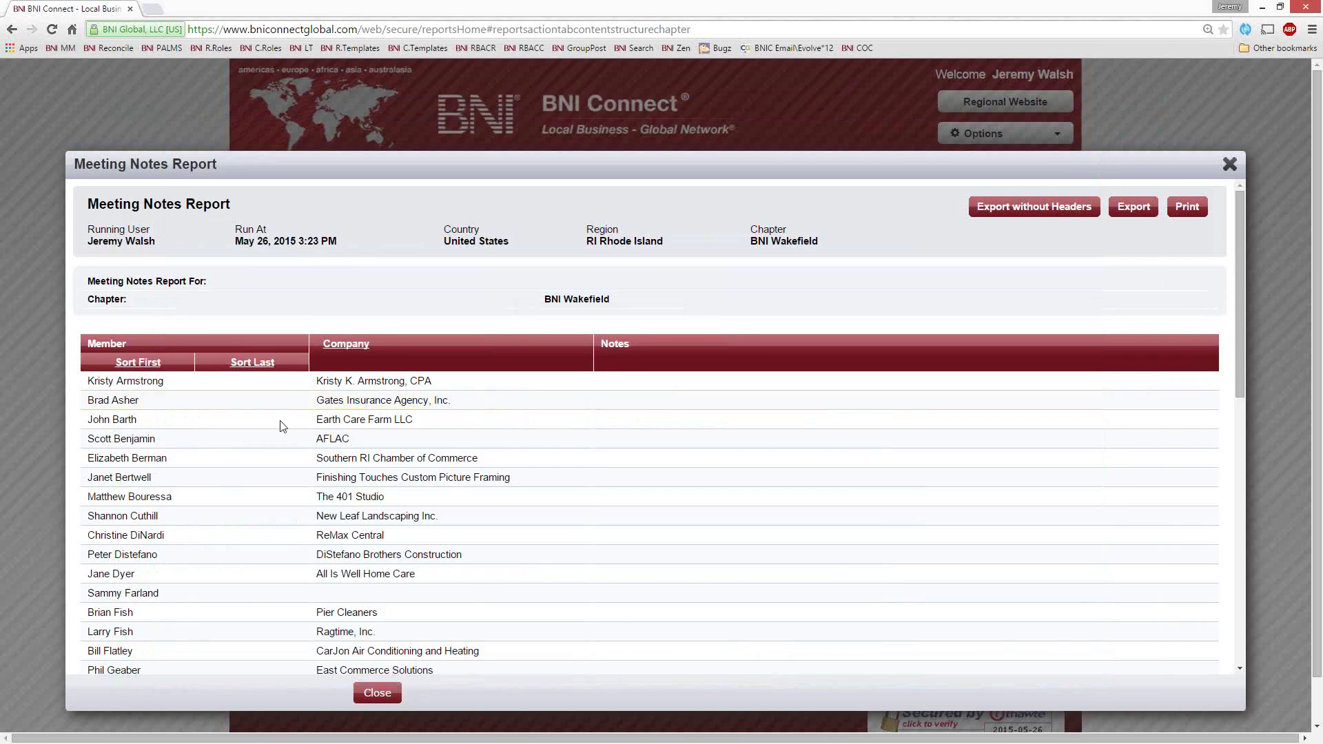
{"action": "left_click", "coordinate": [1230, 165]}
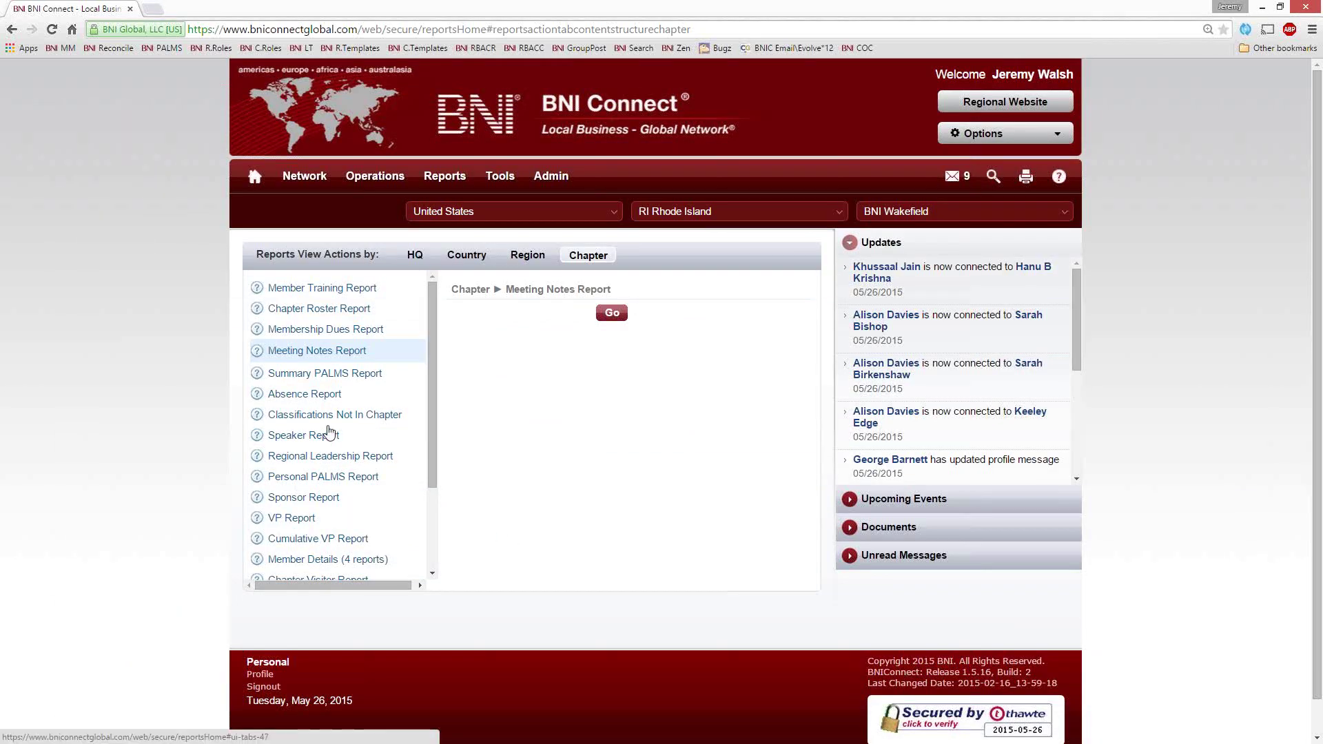
{"action": "left_click", "coordinate": [283, 414]}
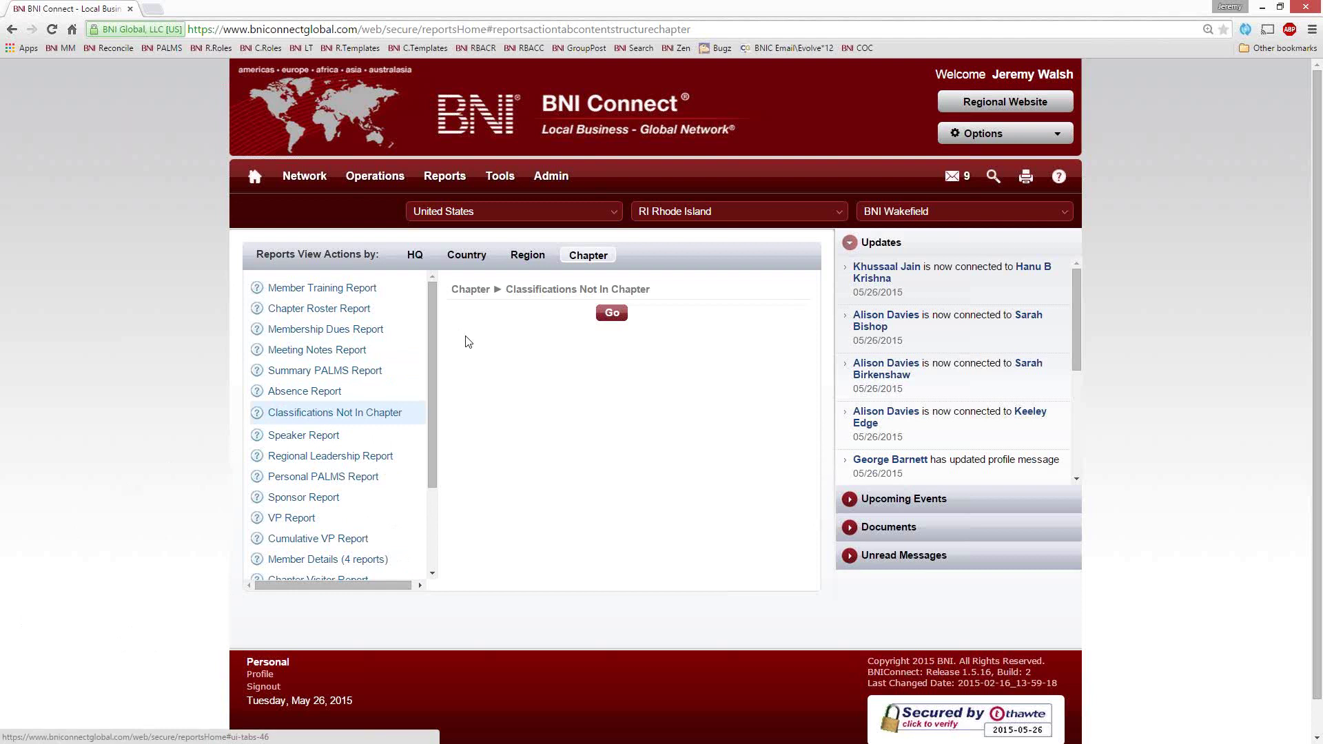
Run the Classifications Not In Chapter report and select Printing Services and its count of 9
{"action": "left_click", "coordinate": [615, 316]}
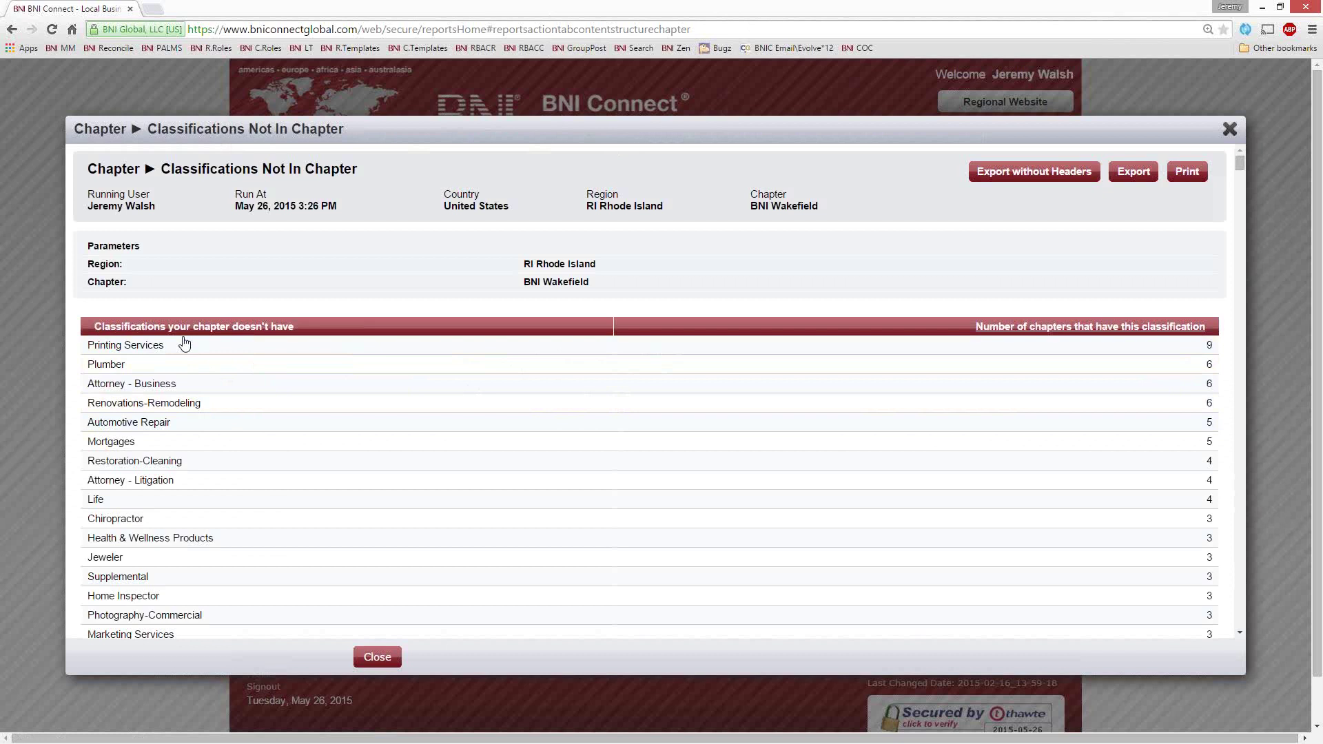
{"action": "left_click_drag", "start_coordinate": [178, 346], "coordinate": [90, 347]}
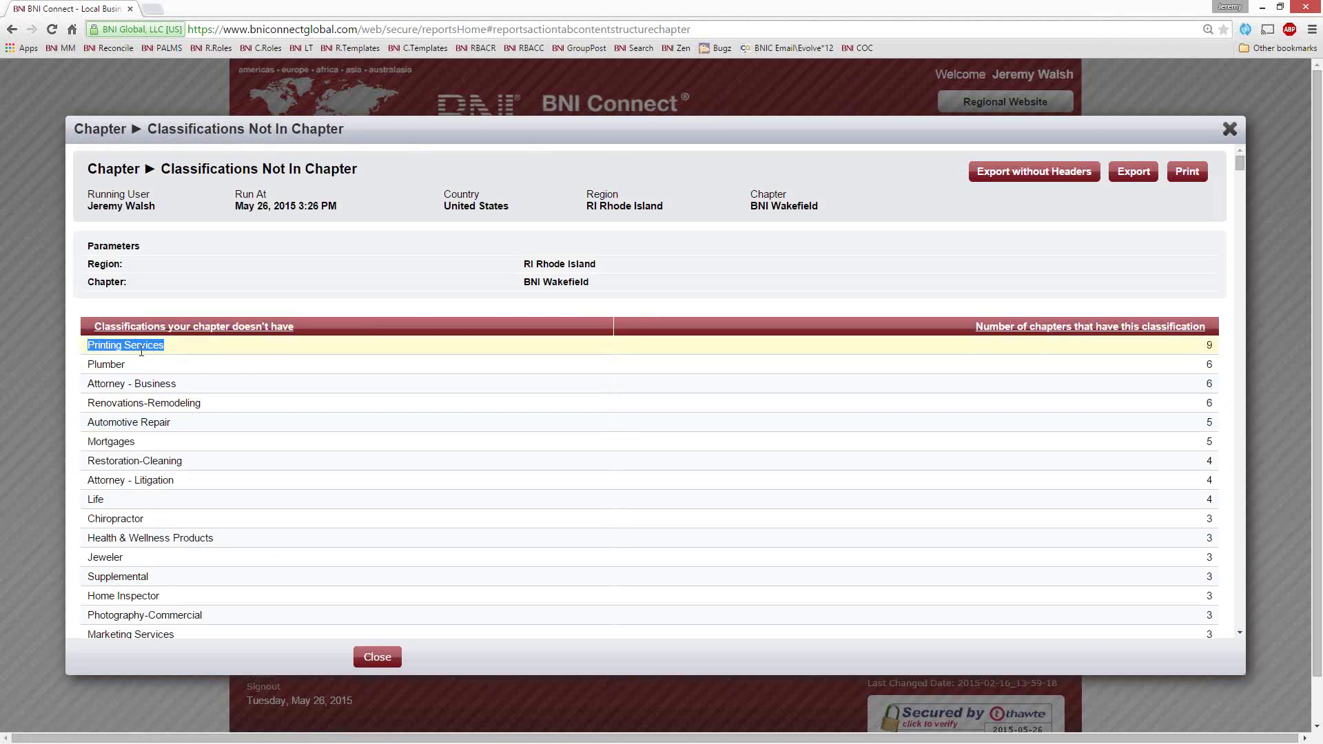
{"action": "left_click", "coordinate": [177, 350]}
{"action": "double_click", "coordinate": [1210, 345]}
Drag down to the zero-count classifications at the bottom of the report, then scroll back up
{"action": "left_click", "coordinate": [670, 290]}
{"action": "left_click_drag", "start_coordinate": [1238, 163], "coordinate": [1240, 646]}
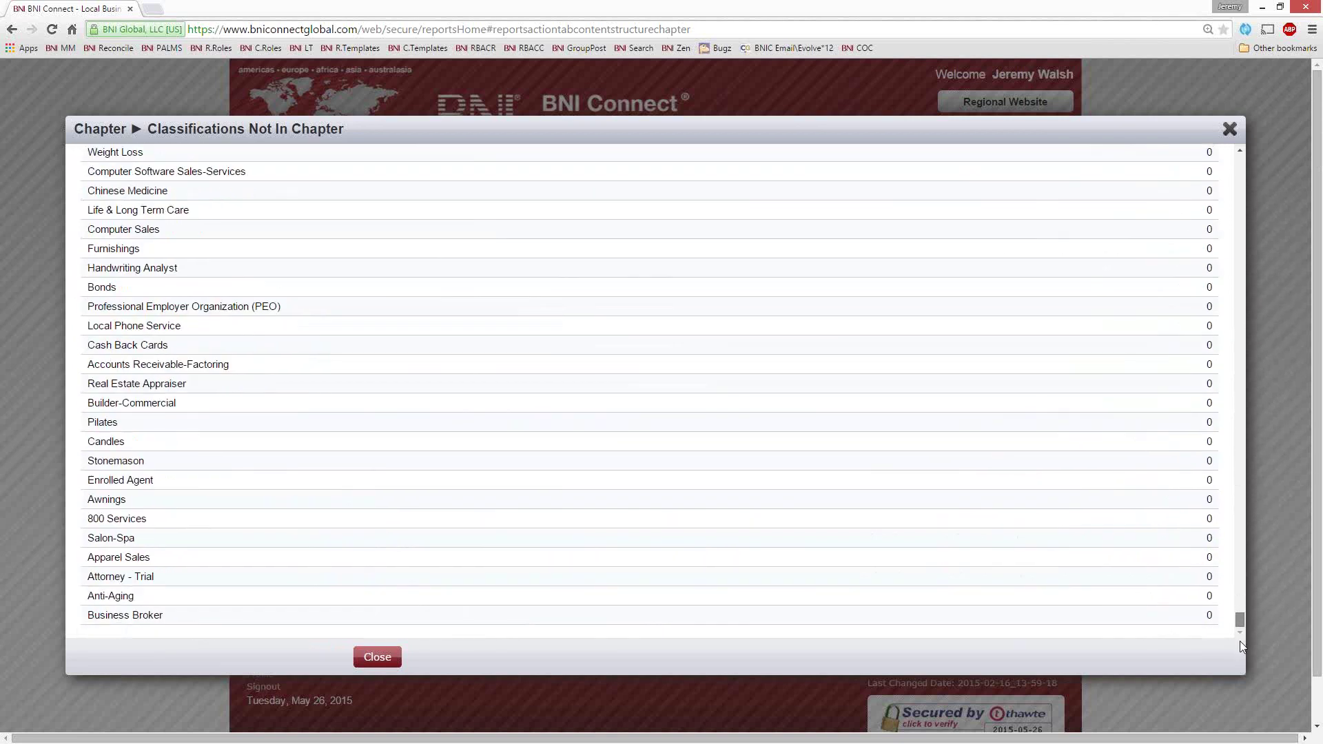
{"action": "scroll", "coordinate": [467, 392], "scroll_direction": "up", "scroll_amount": 15}
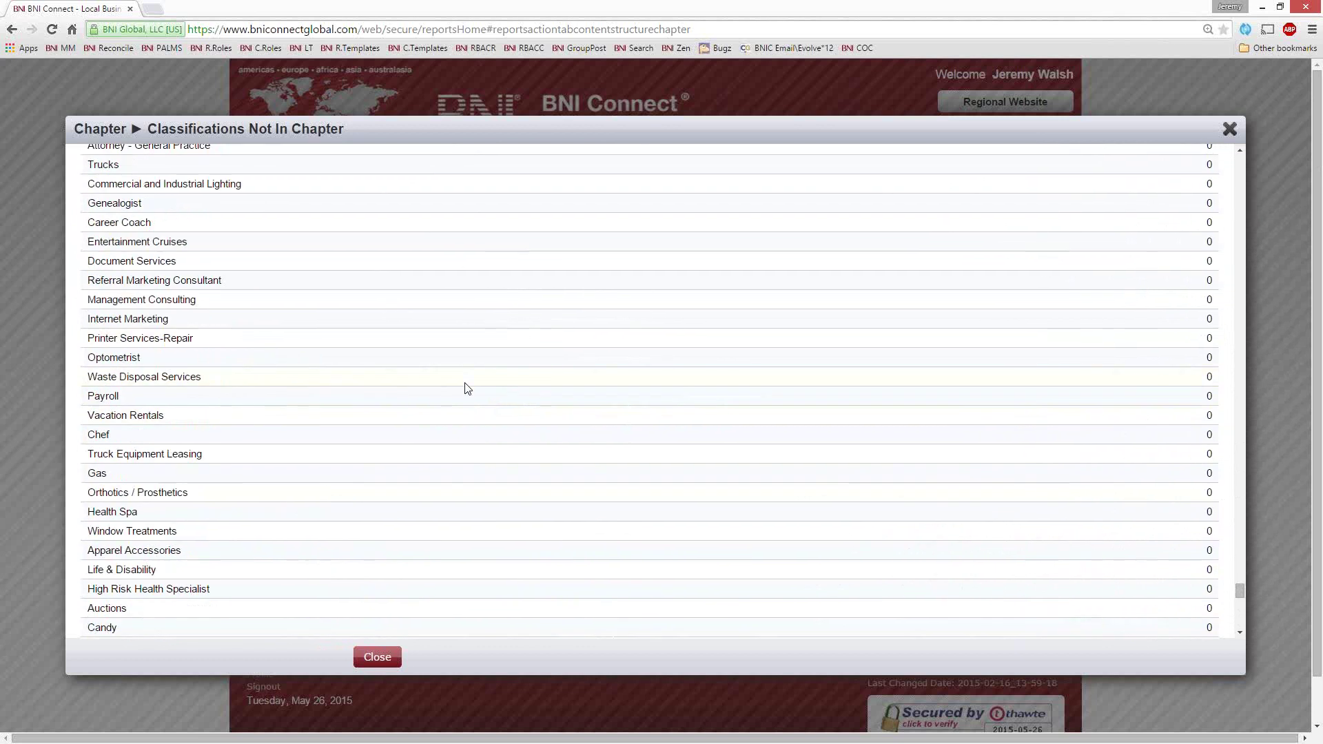
{"action": "scroll", "coordinate": [465, 382], "scroll_direction": "up", "scroll_amount": 8}
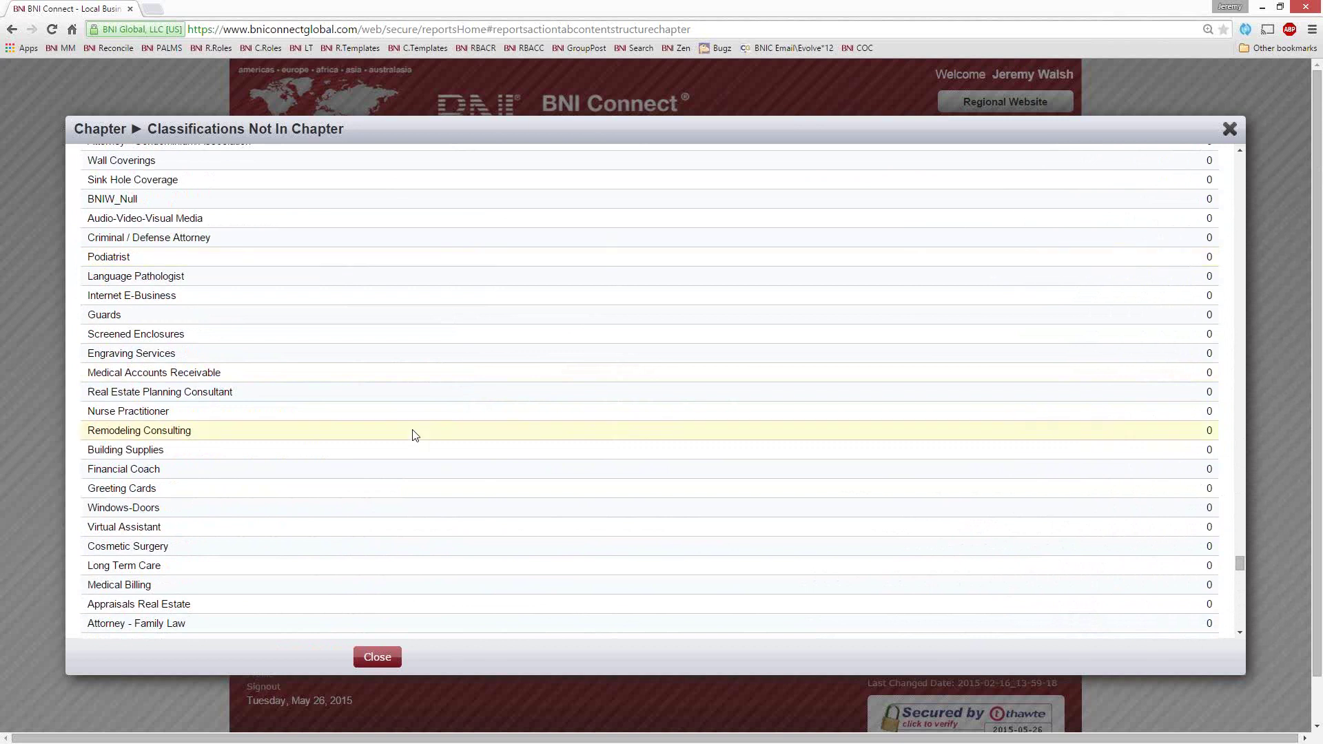
{"action": "scroll", "coordinate": [413, 431], "scroll_direction": "up", "scroll_amount": 5}
{"action": "scroll", "coordinate": [593, 348], "scroll_direction": "up", "scroll_amount": 4}
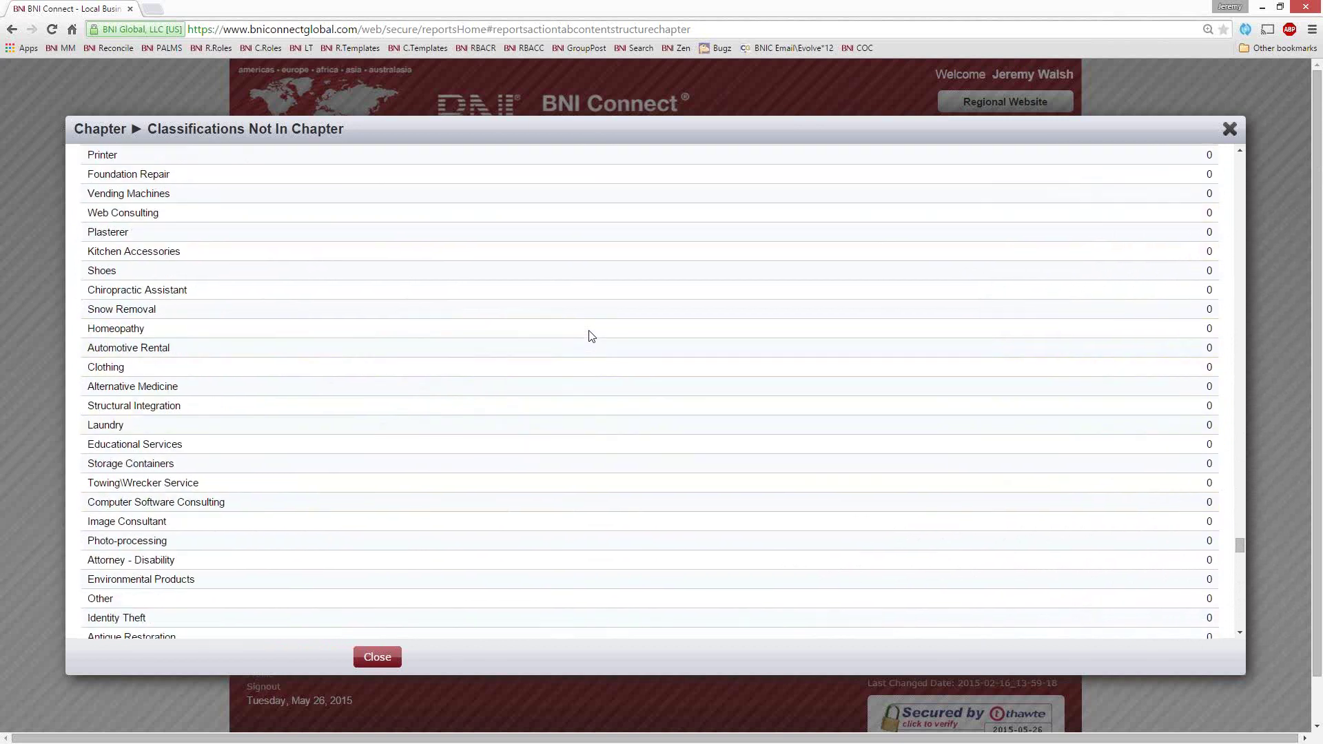
{"action": "left_click_drag", "start_coordinate": [143, 256], "coordinate": [269, 275]}
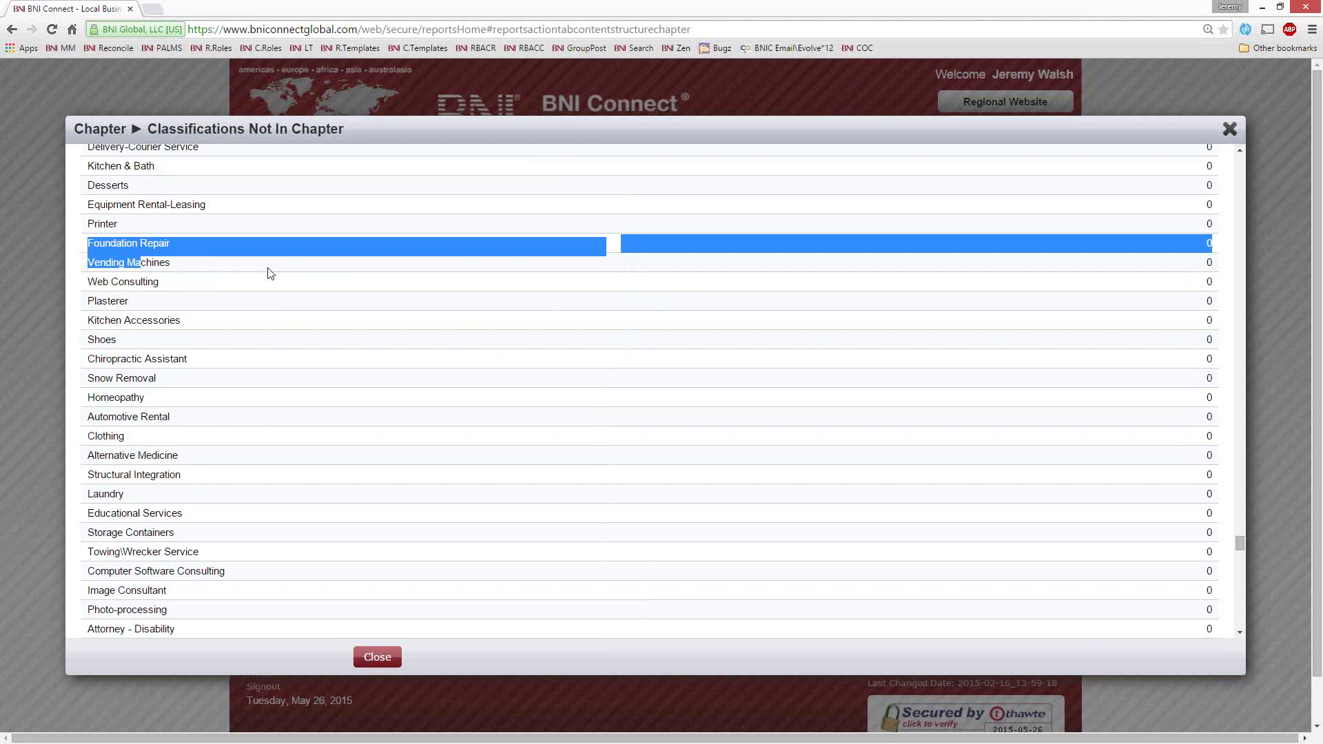
Scroll back to the top of the classifications list and close the report
{"action": "scroll", "coordinate": [270, 266], "scroll_direction": "up", "scroll_amount": 2}
{"action": "left_click", "coordinate": [160, 166]}
{"action": "scroll", "coordinate": [302, 283], "scroll_direction": "up", "scroll_amount": 3}
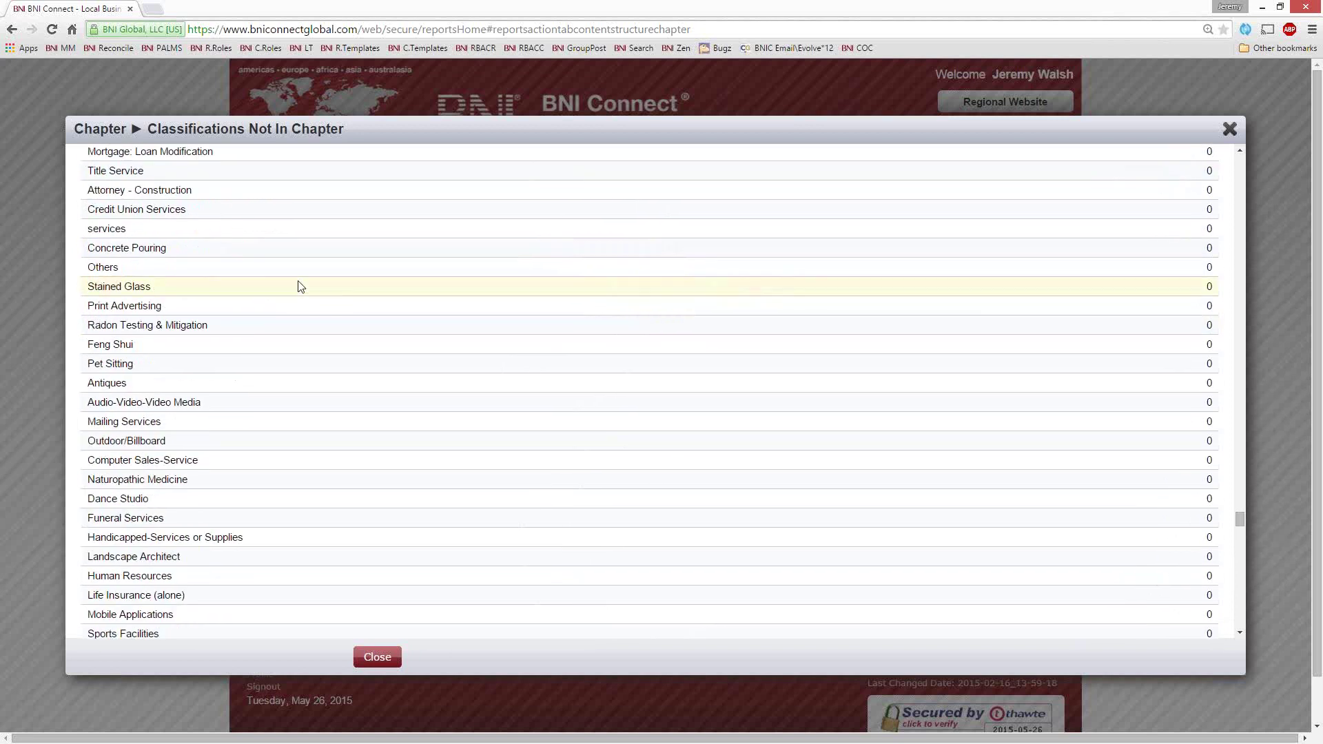
{"action": "scroll", "coordinate": [349, 307], "scroll_direction": "up", "scroll_amount": 9}
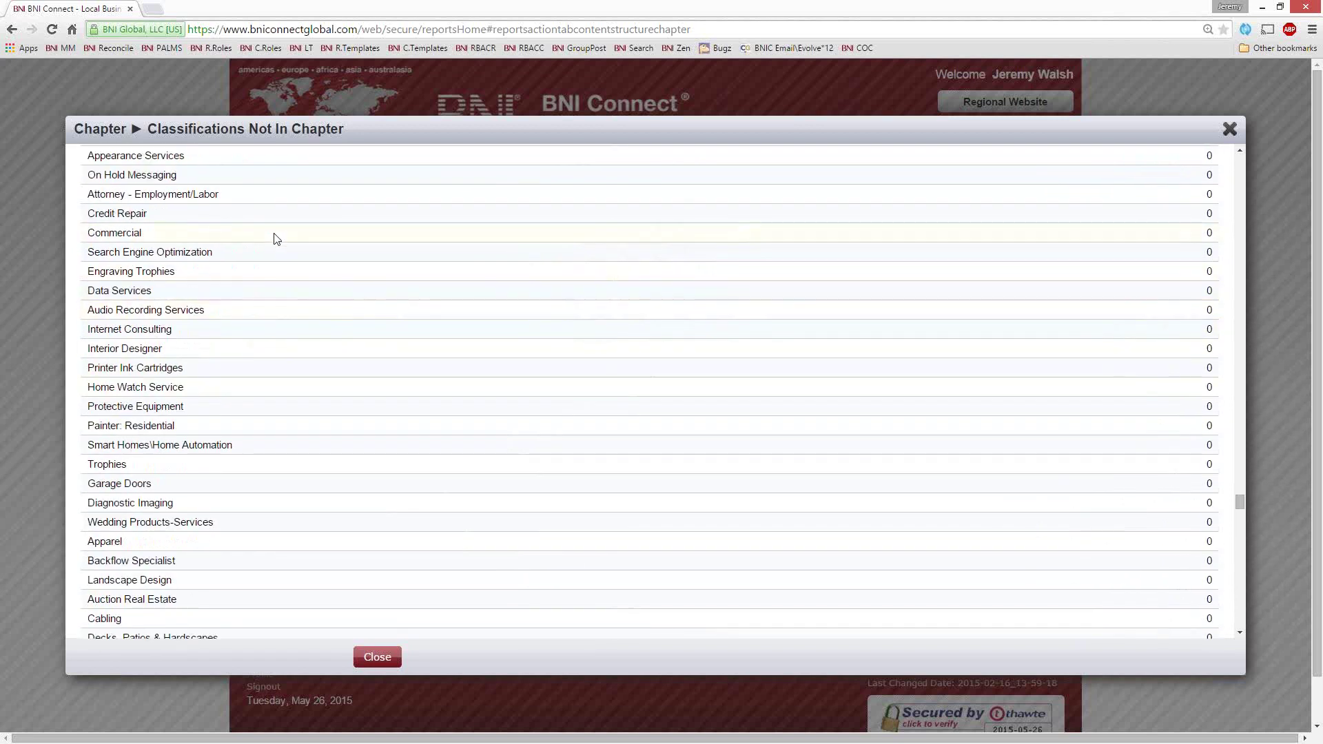
{"action": "scroll", "coordinate": [275, 238], "scroll_direction": "up", "scroll_amount": 5}
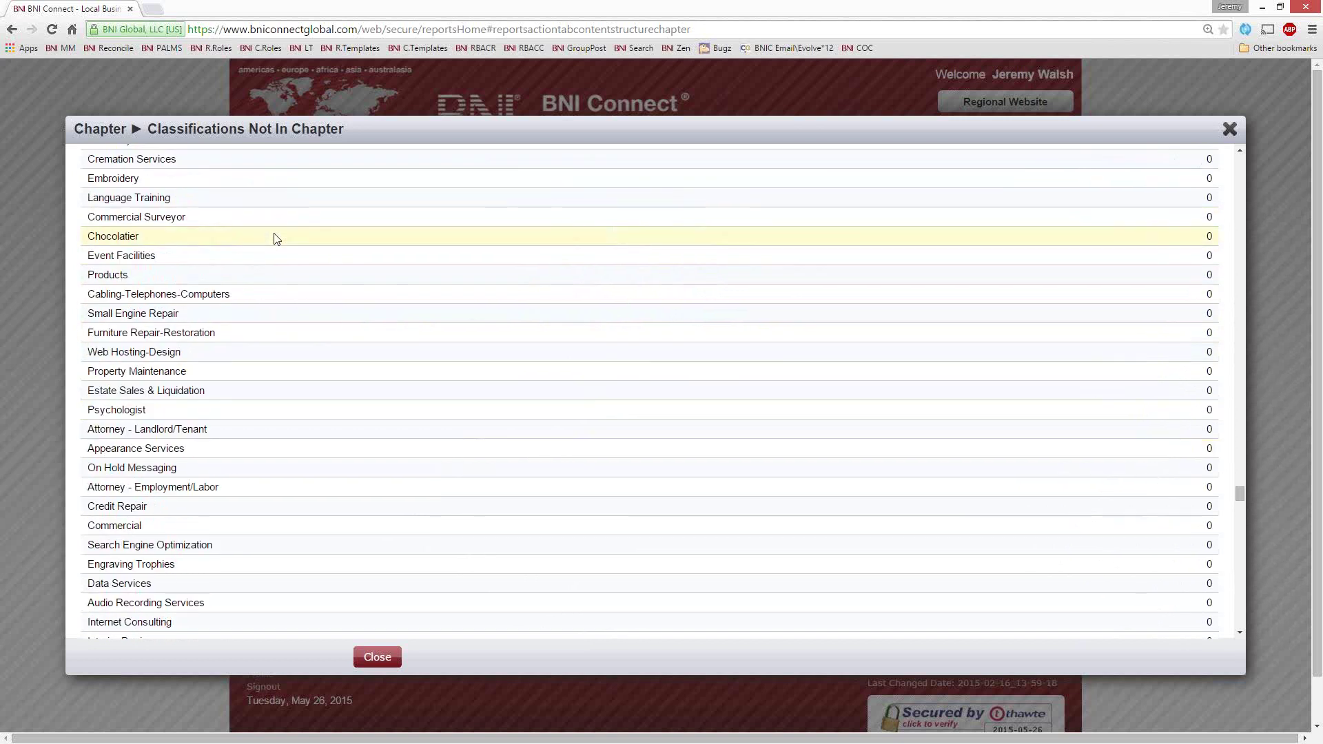
{"action": "scroll", "coordinate": [457, 334], "scroll_direction": "up", "scroll_amount": 20}
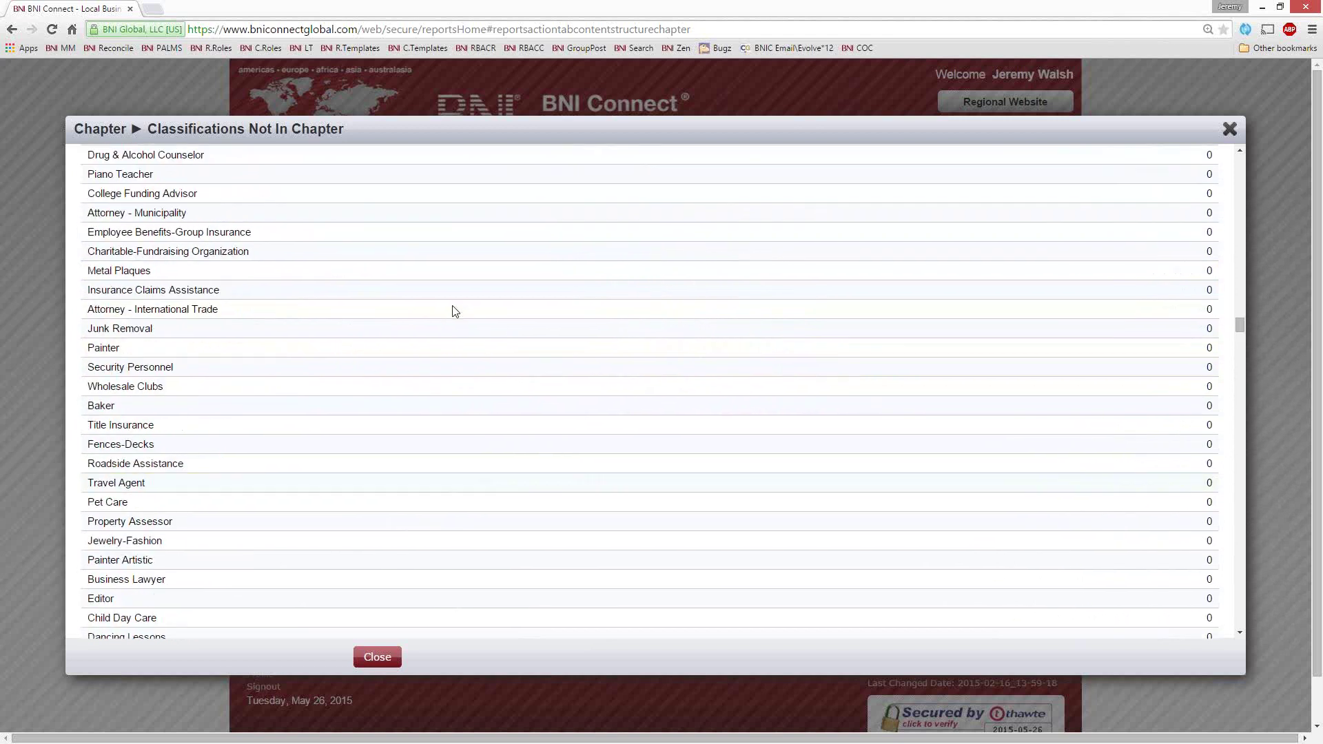
{"action": "scroll", "coordinate": [454, 311], "scroll_direction": "up", "scroll_amount": 15}
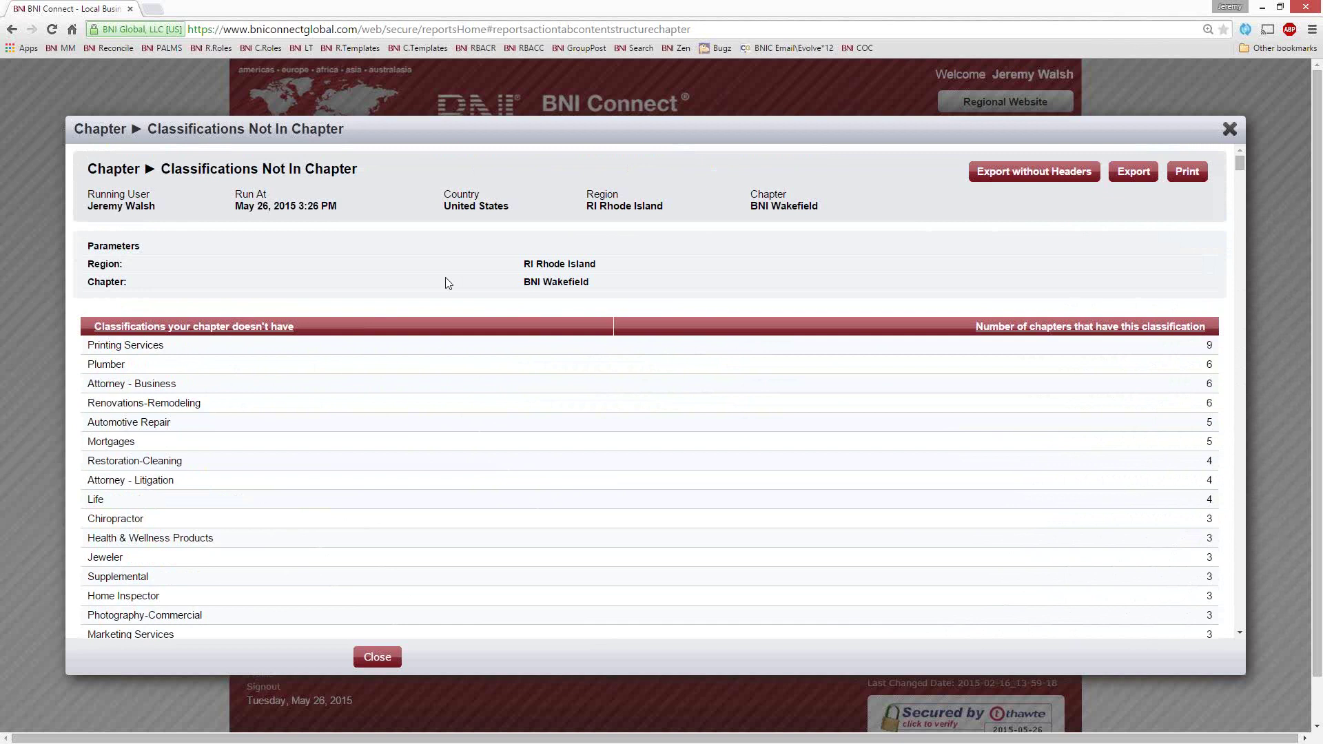
{"action": "left_click", "coordinate": [1229, 131]}
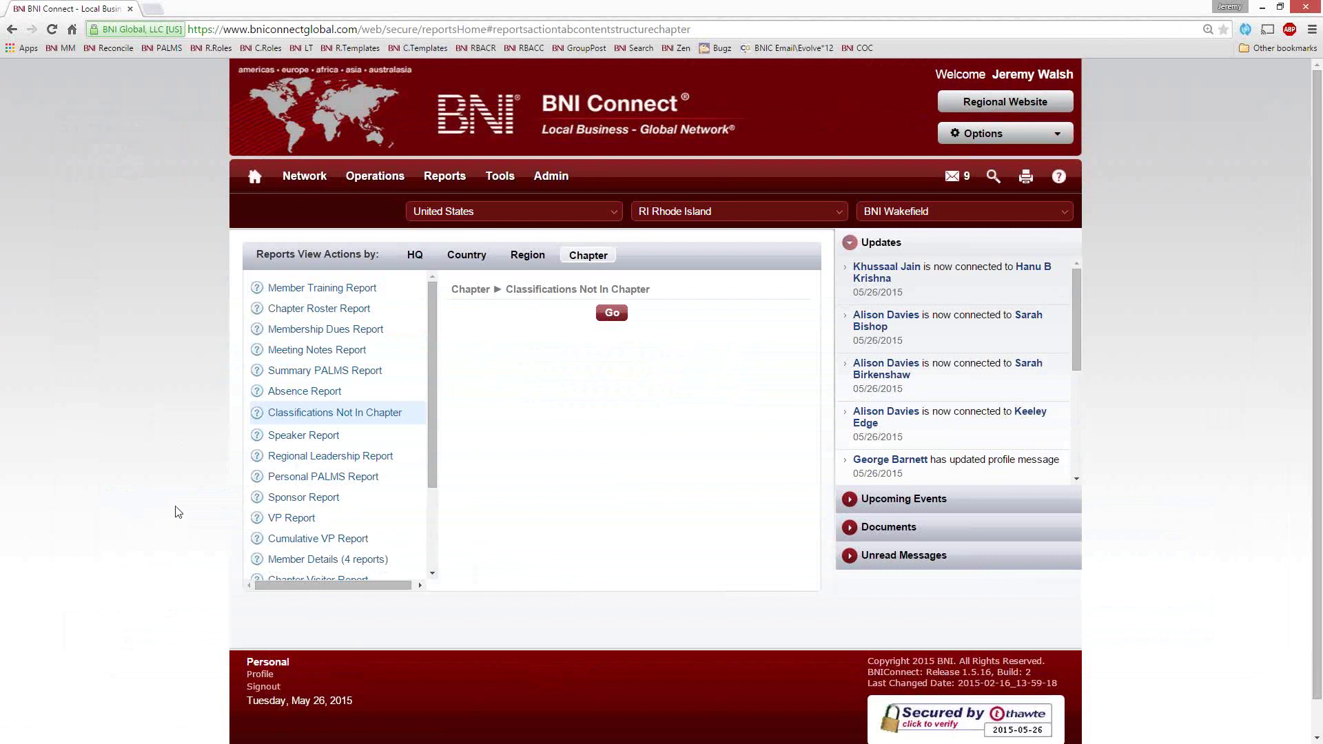
Open the Member Details chapter report group with Member Bio, GAINS, Weekly Presentation and TOPS
{"action": "left_click_drag", "start_coordinate": [434, 480], "coordinate": [433, 519]}
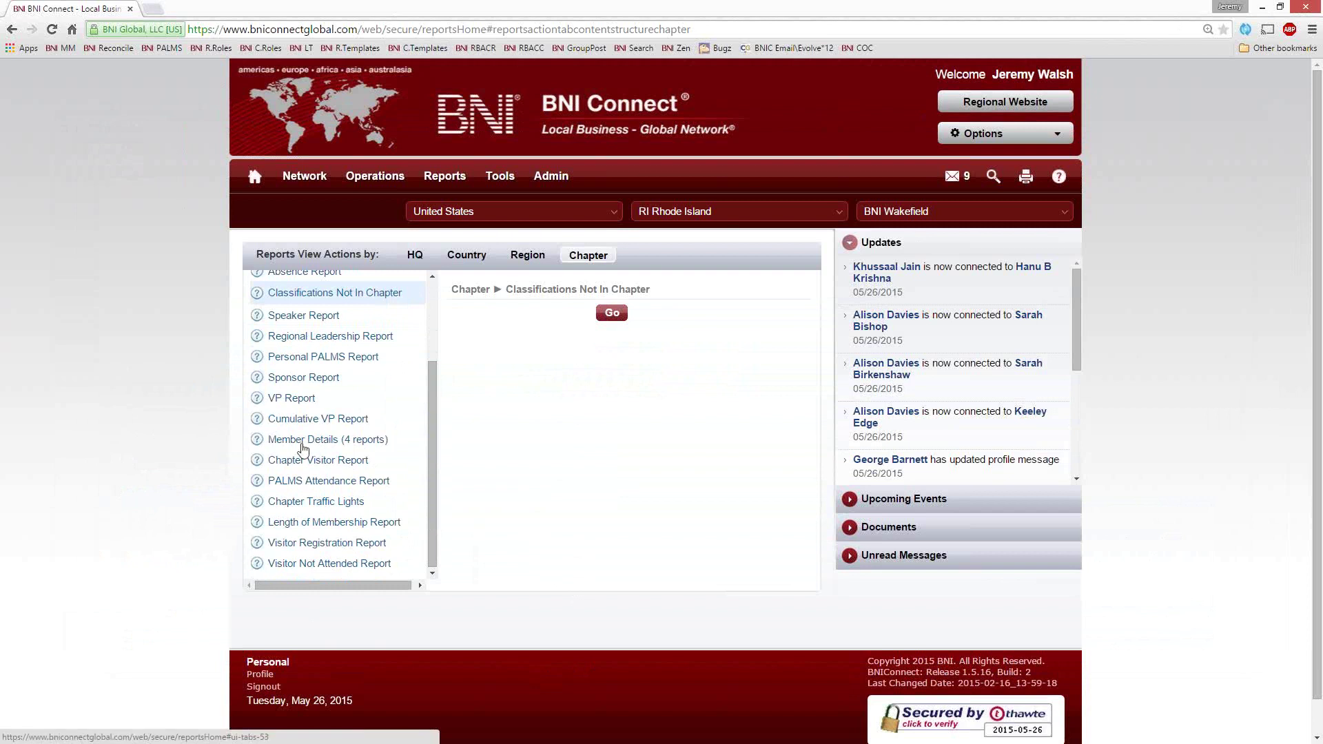
{"action": "left_click", "coordinate": [279, 442]}
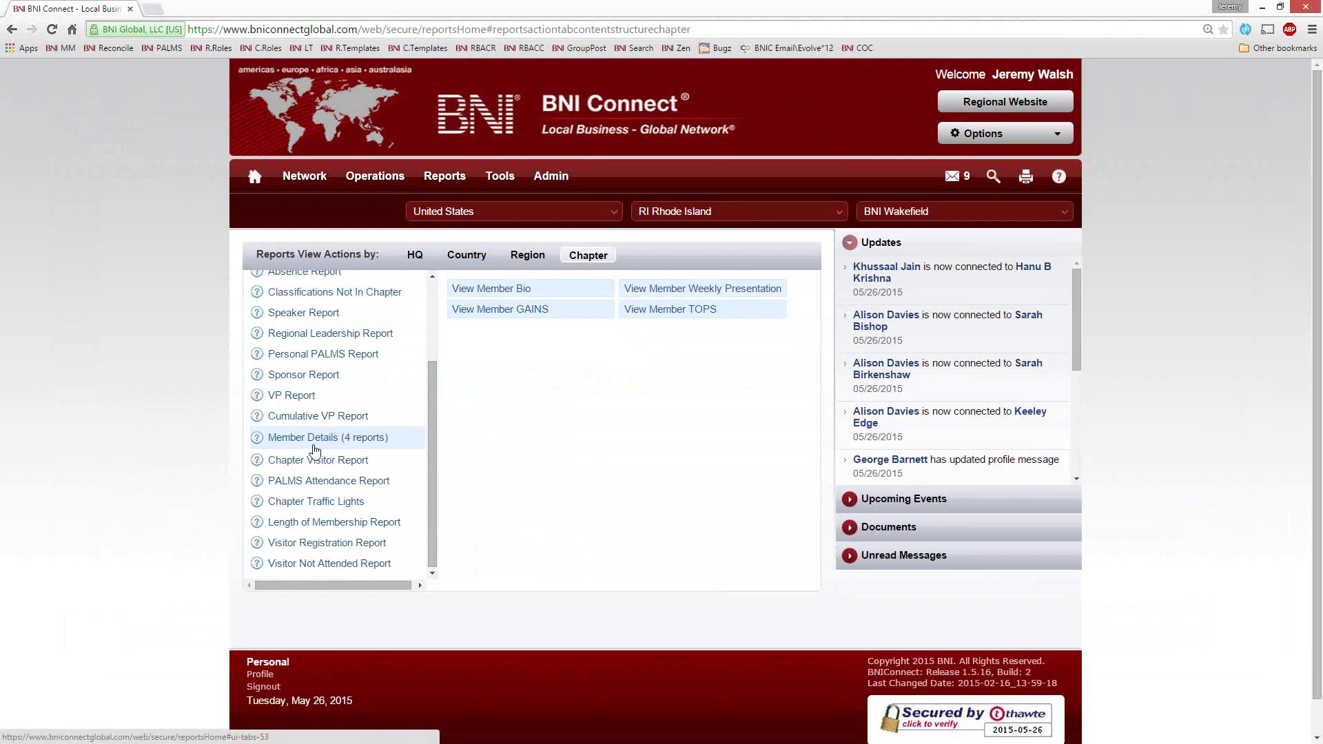
Run the View Member GAINS report with your own name selected in Member Name
{"action": "left_click", "coordinate": [490, 311]}
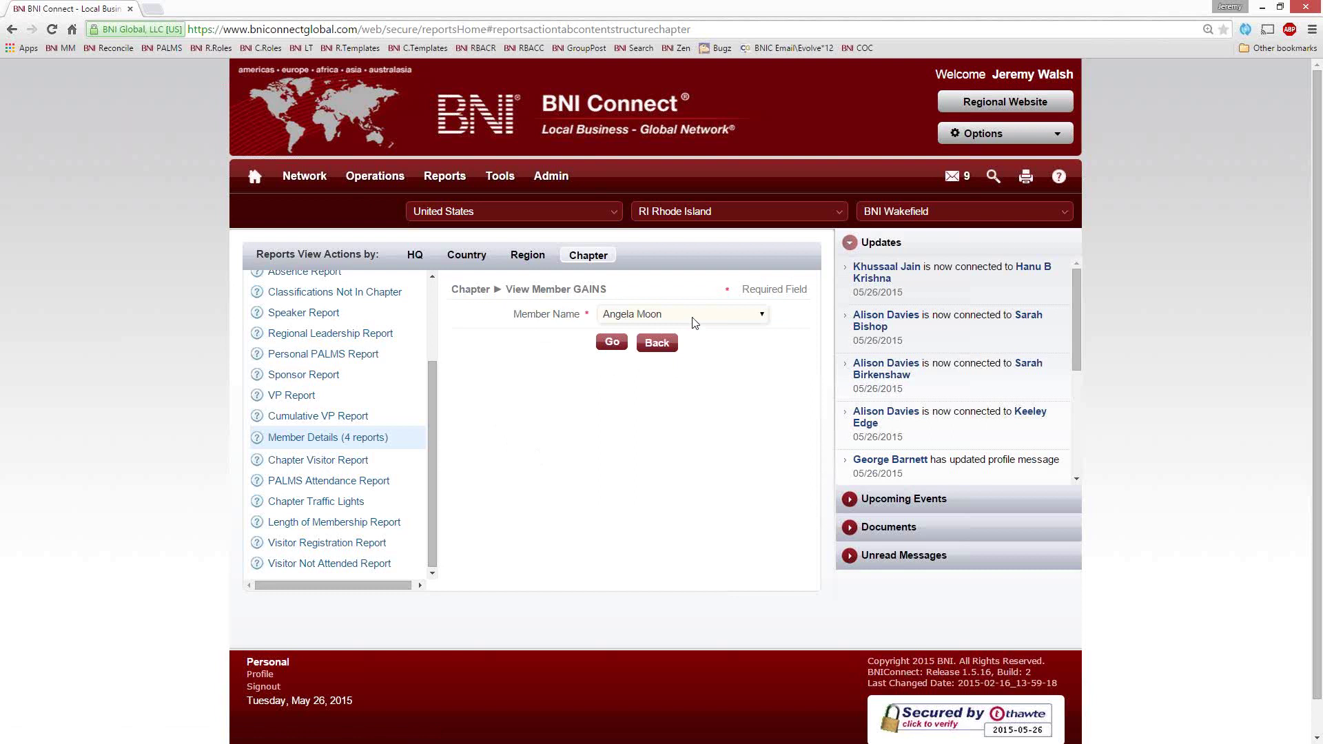
{"action": "left_click", "coordinate": [691, 319]}
{"action": "scroll", "coordinate": [692, 448], "scroll_direction": "down", "scroll_amount": 5}
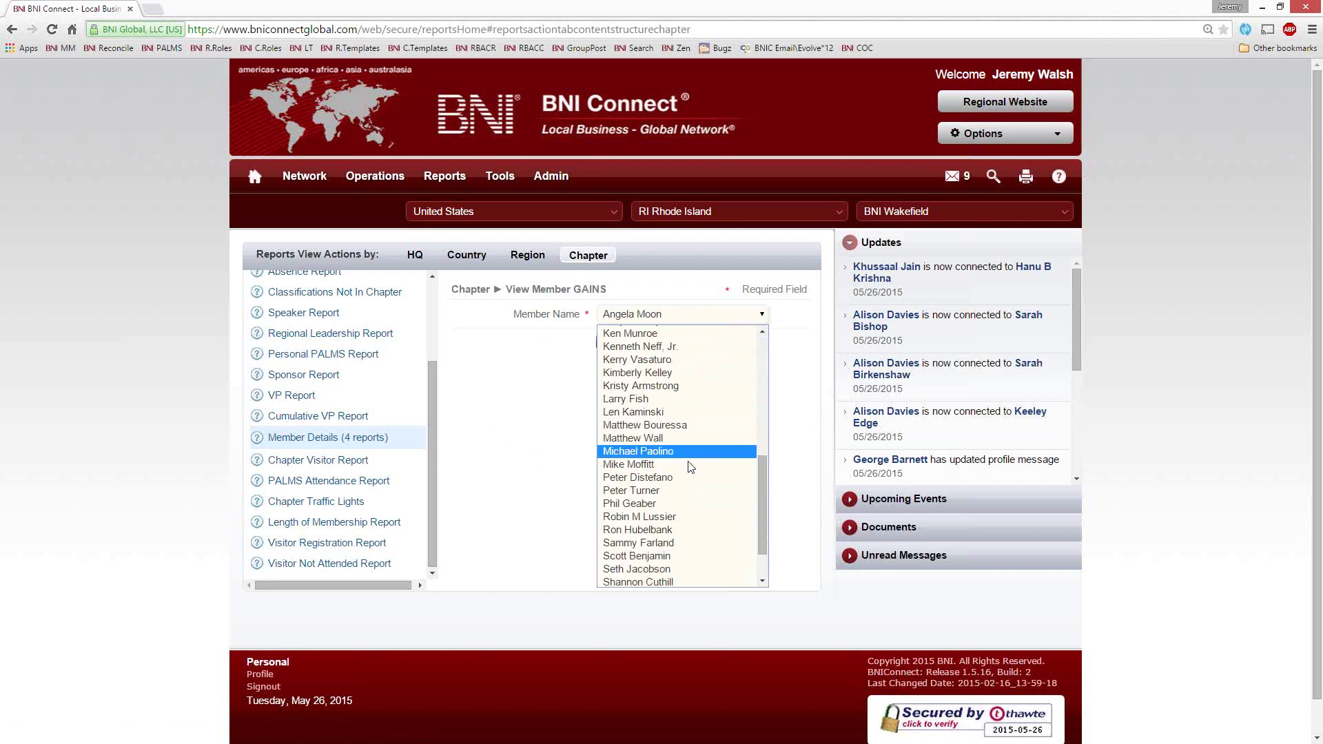
{"action": "scroll", "coordinate": [674, 441], "scroll_direction": "up", "scroll_amount": 2}
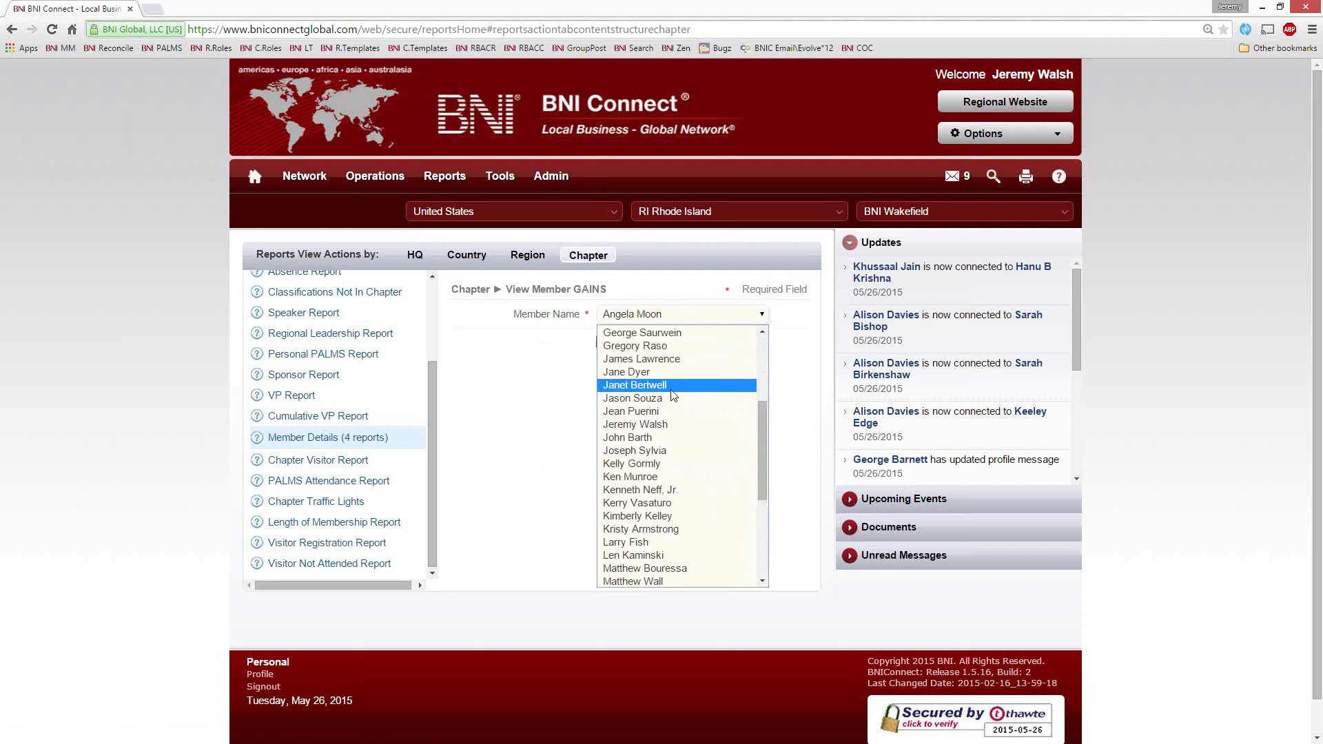
{"action": "left_click", "coordinate": [666, 423]}
{"action": "left_click", "coordinate": [611, 342]}
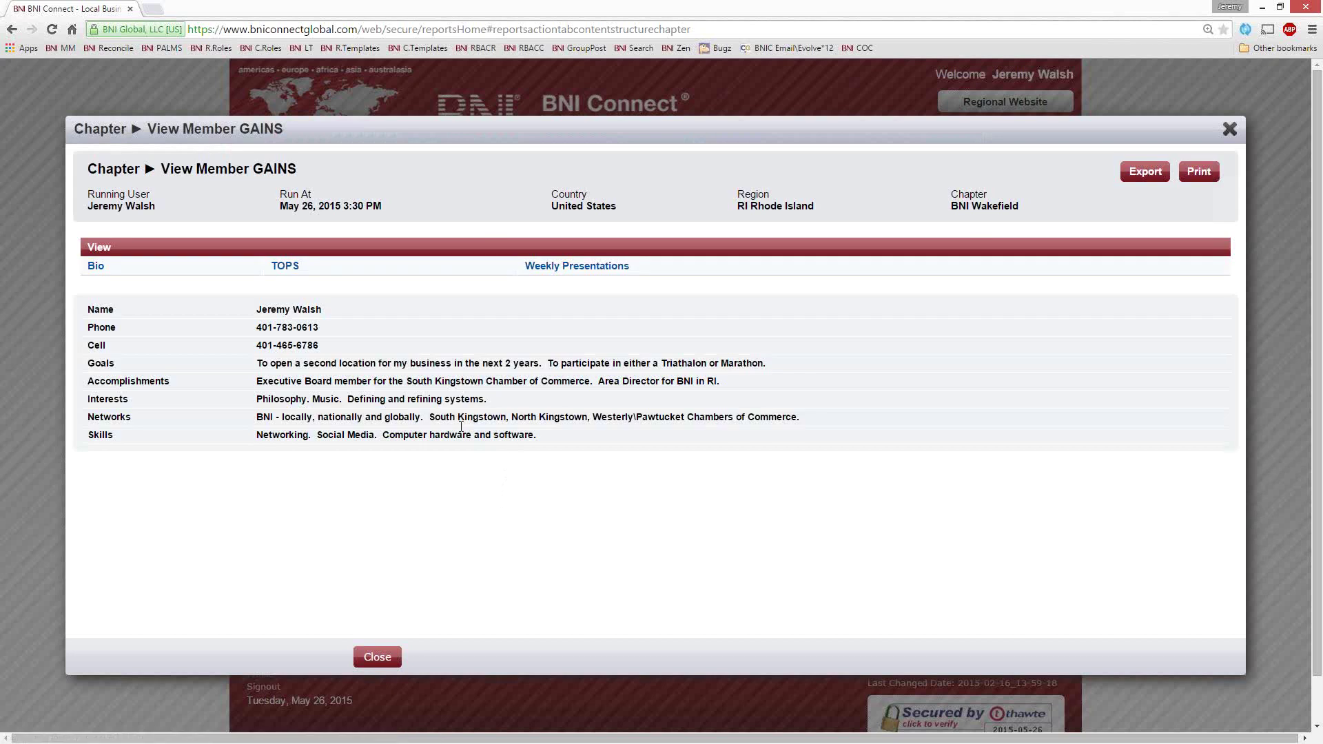
Switch the member report through Bio, TOPS, Weekly Presentation and back to Bio, then close it
{"action": "left_click_drag", "start_coordinate": [89, 363], "coordinate": [135, 421]}
{"action": "left_click", "coordinate": [110, 415]}
{"action": "left_click", "coordinate": [96, 266]}
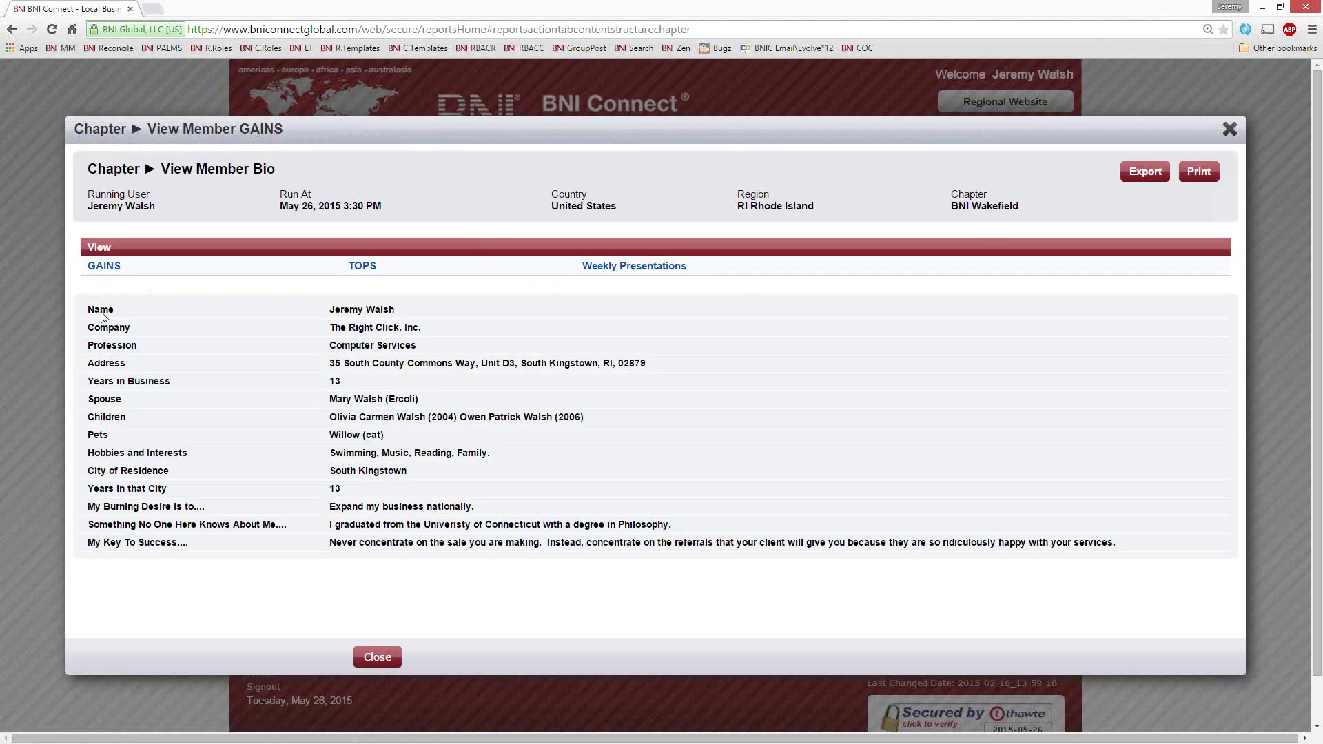
{"action": "left_click", "coordinate": [363, 266]}
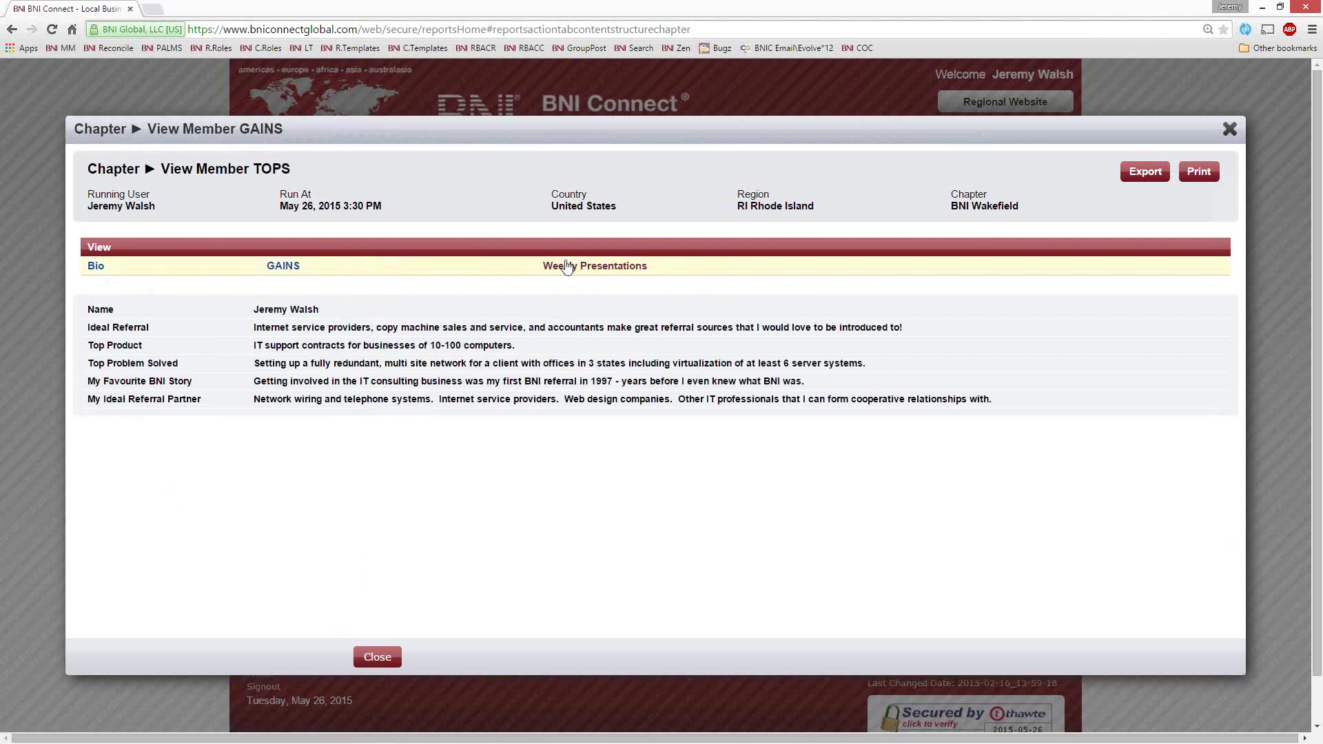
{"action": "left_click", "coordinate": [566, 267]}
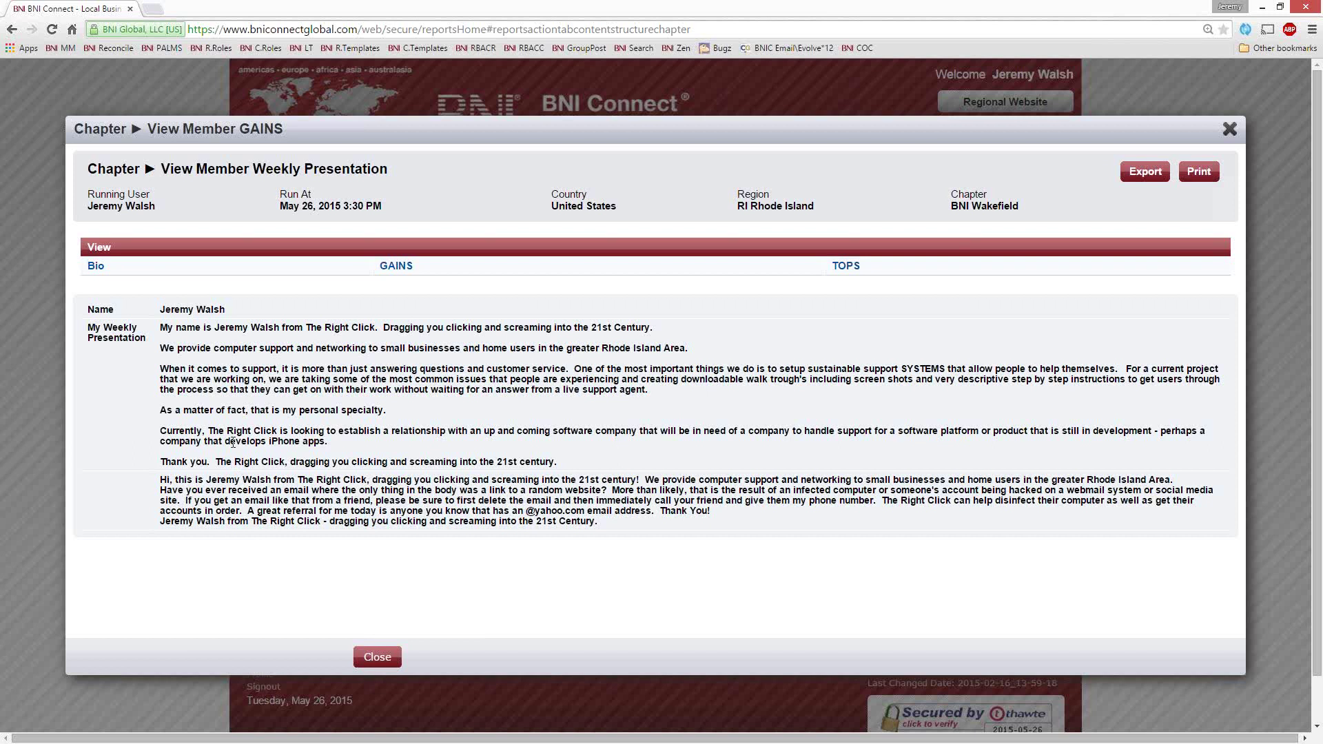
{"action": "left_click", "coordinate": [97, 267]}
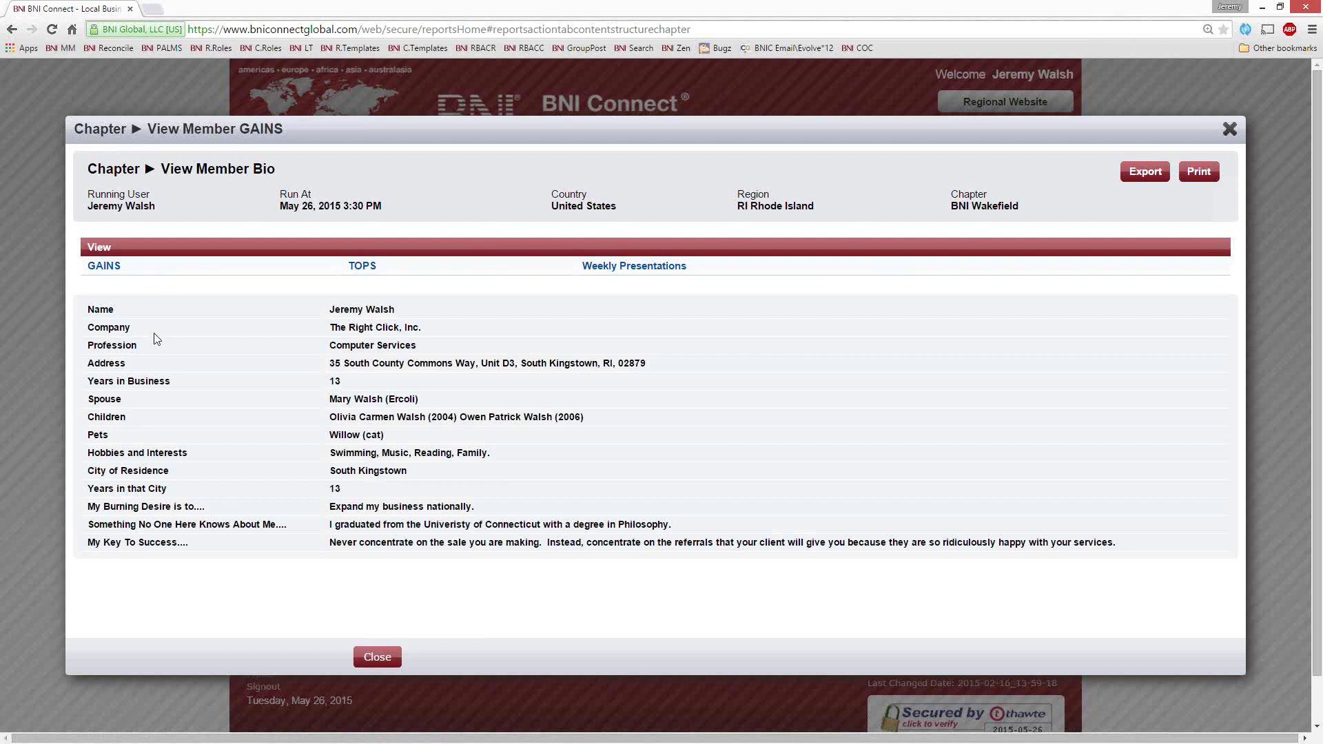
{"action": "left_click", "coordinate": [1230, 131]}
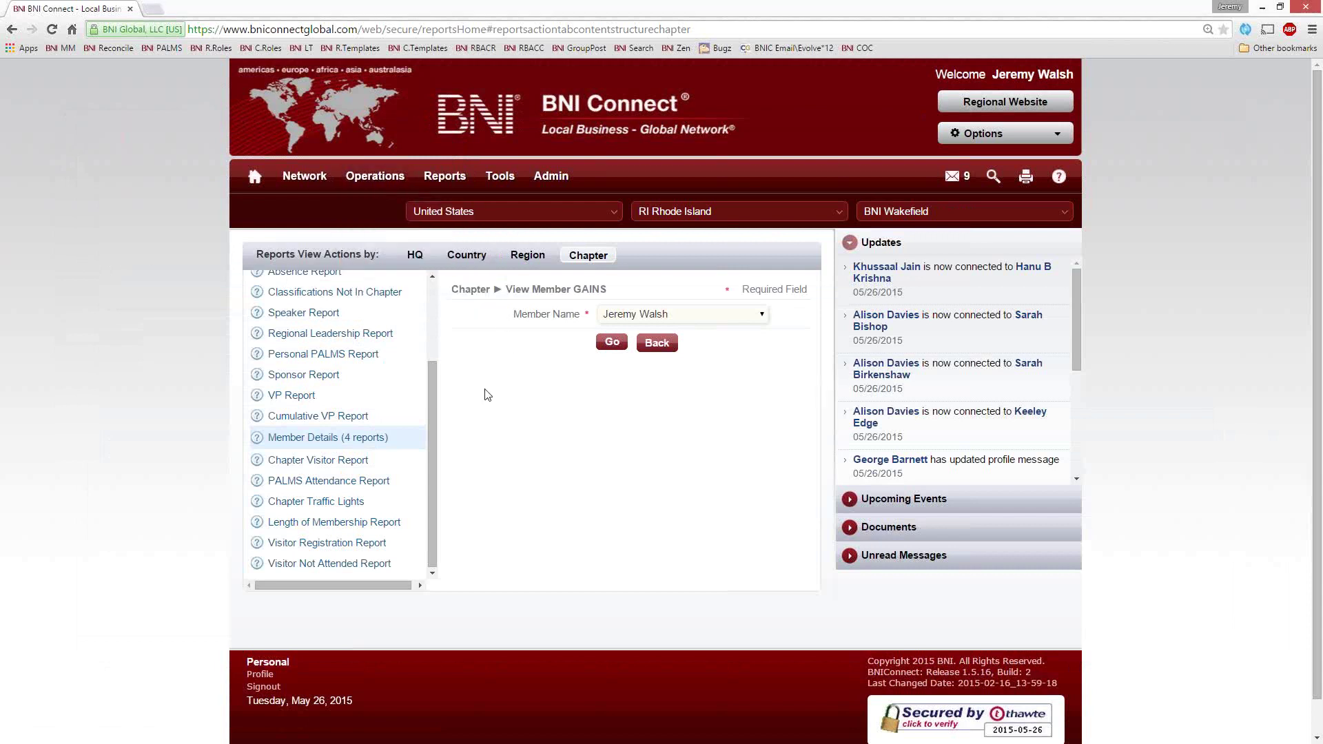
Return to the home page and scroll down to the My BNI Business totals
{"action": "left_click", "coordinate": [255, 178]}
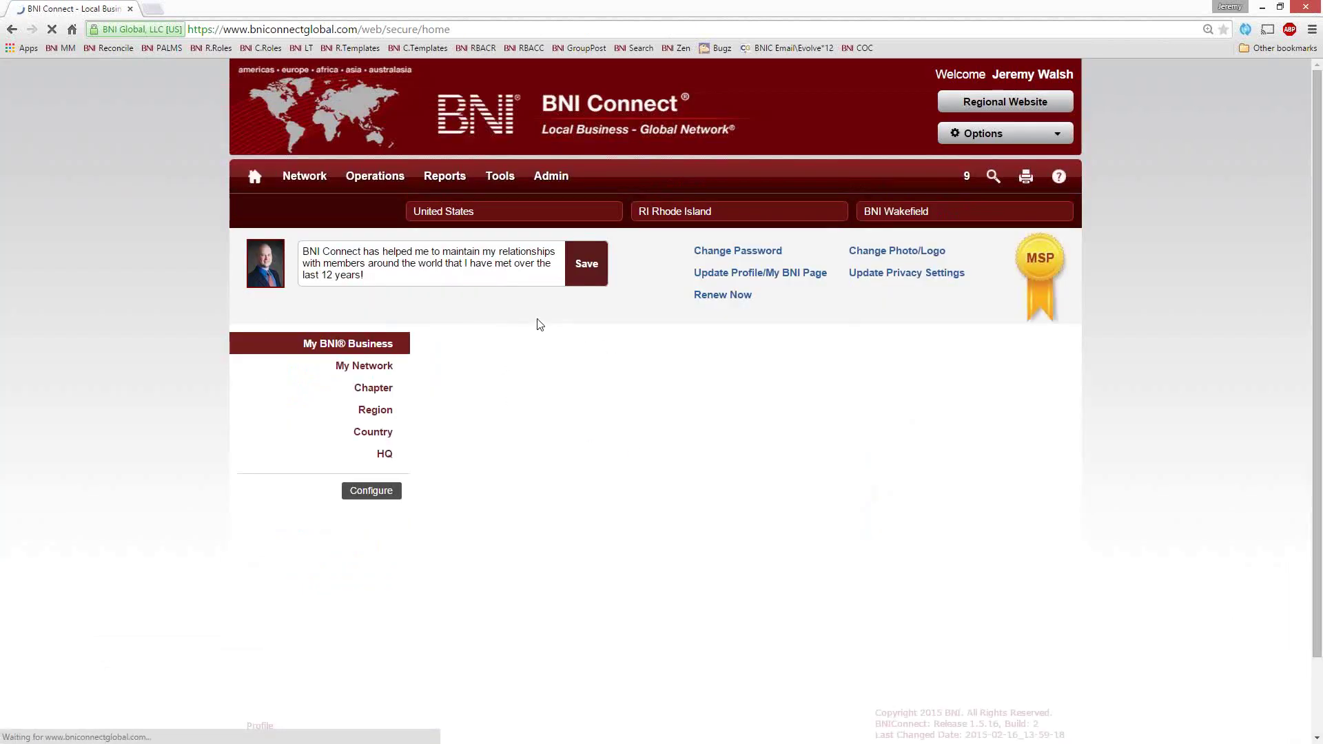
{"action": "scroll", "coordinate": [661, 614], "scroll_direction": "down", "scroll_amount": 2}
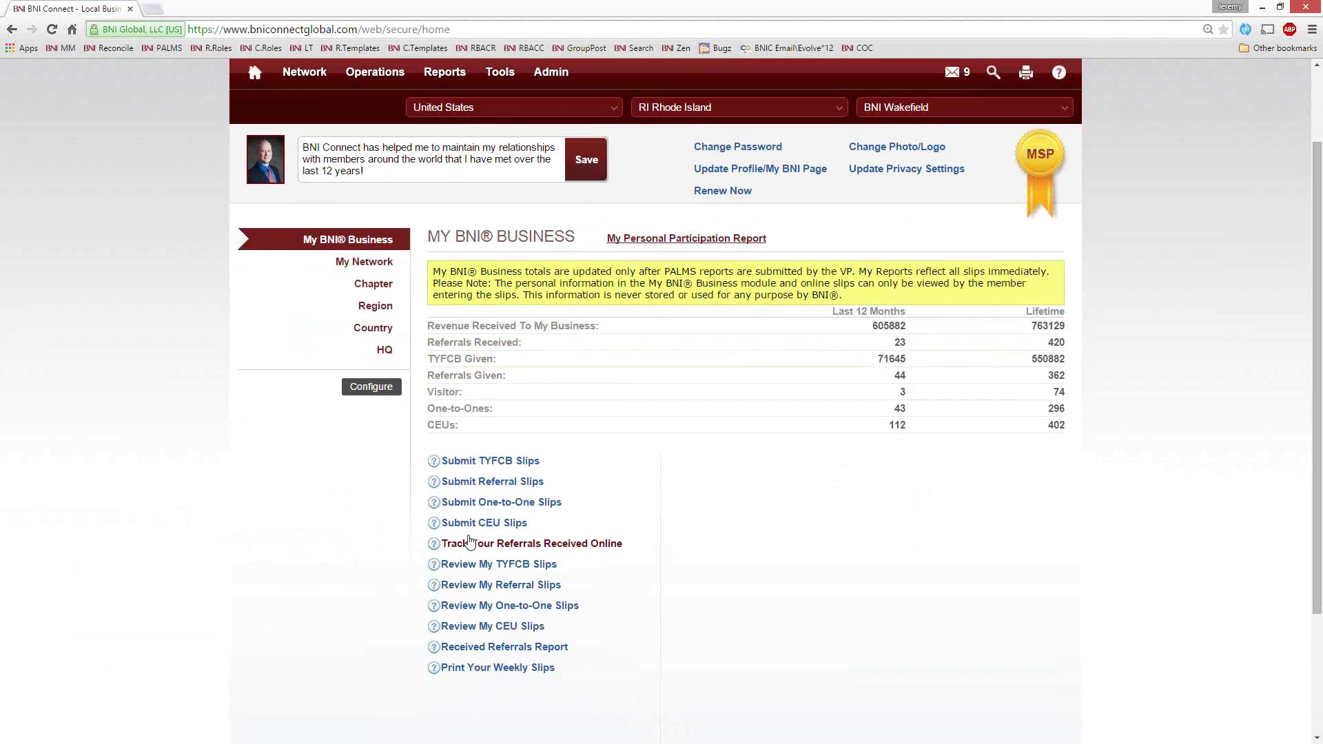
Submit a CEU slip with QTY Earned 1 for the Podcasts/BNI Webinar course
{"action": "left_click", "coordinate": [469, 522]}
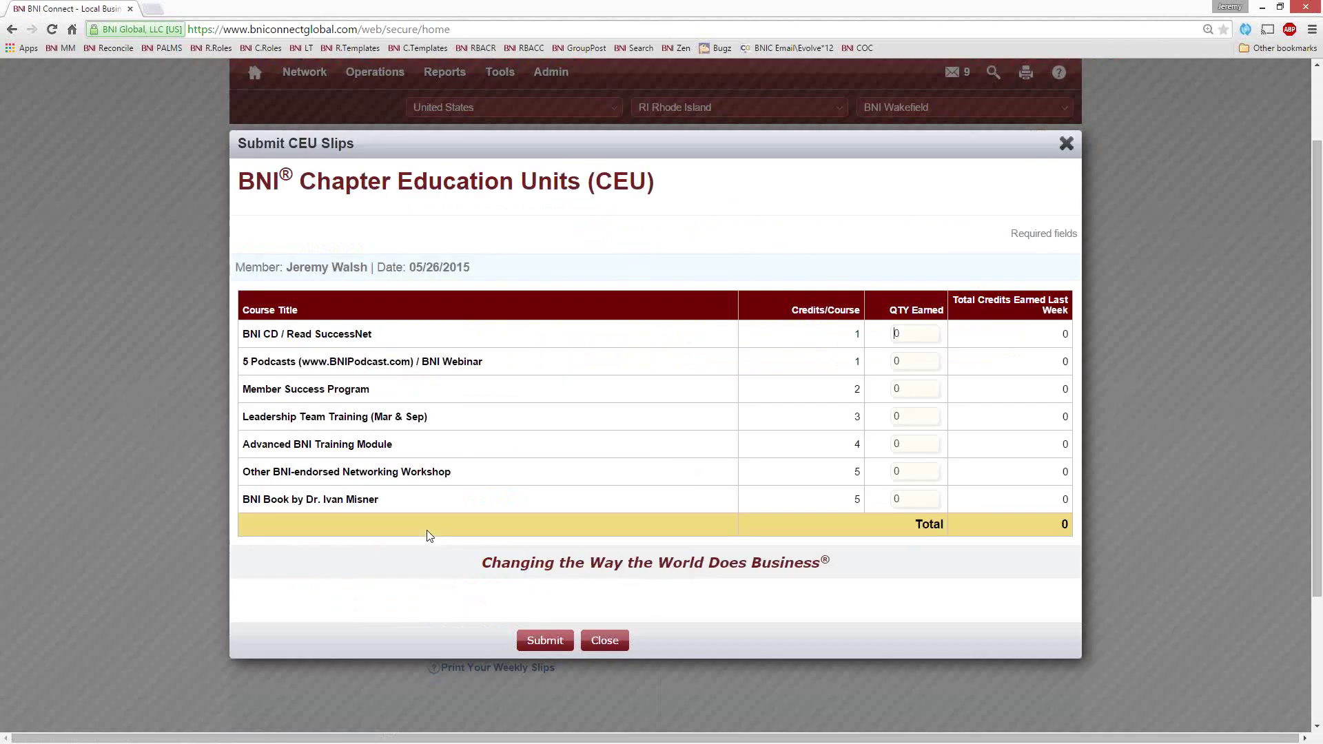
{"action": "left_click_drag", "start_coordinate": [484, 362], "coordinate": [426, 364]}
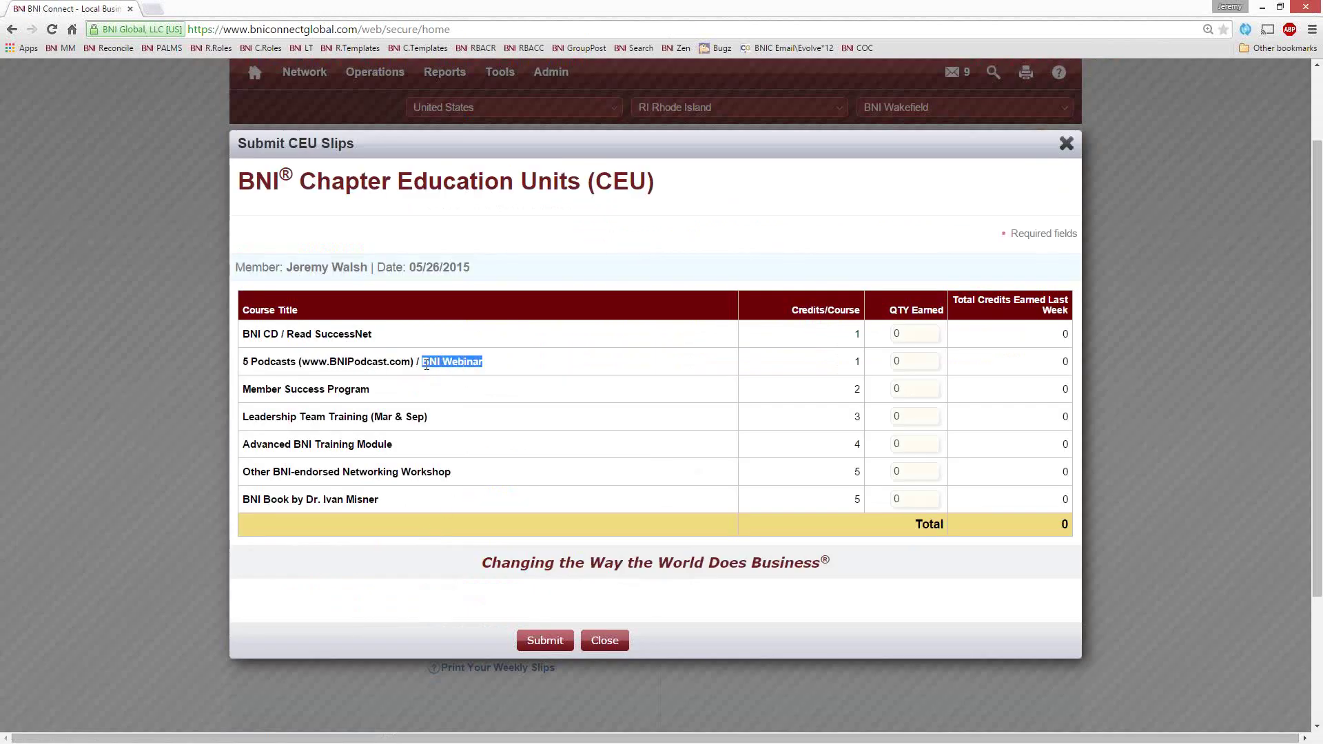
{"action": "left_click", "coordinate": [920, 360]}
{"action": "type", "text": "1"}
{"action": "left_click", "coordinate": [544, 640]}
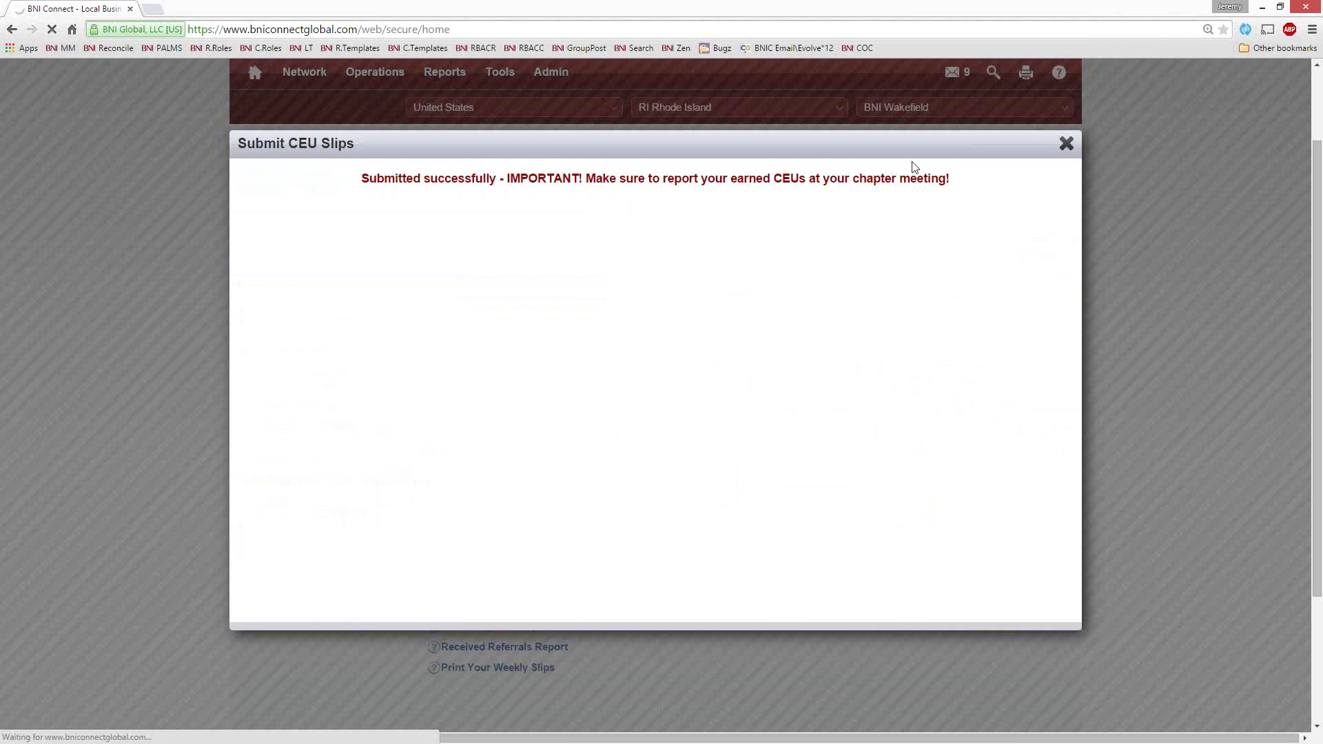
{"action": "left_click", "coordinate": [1066, 143]}
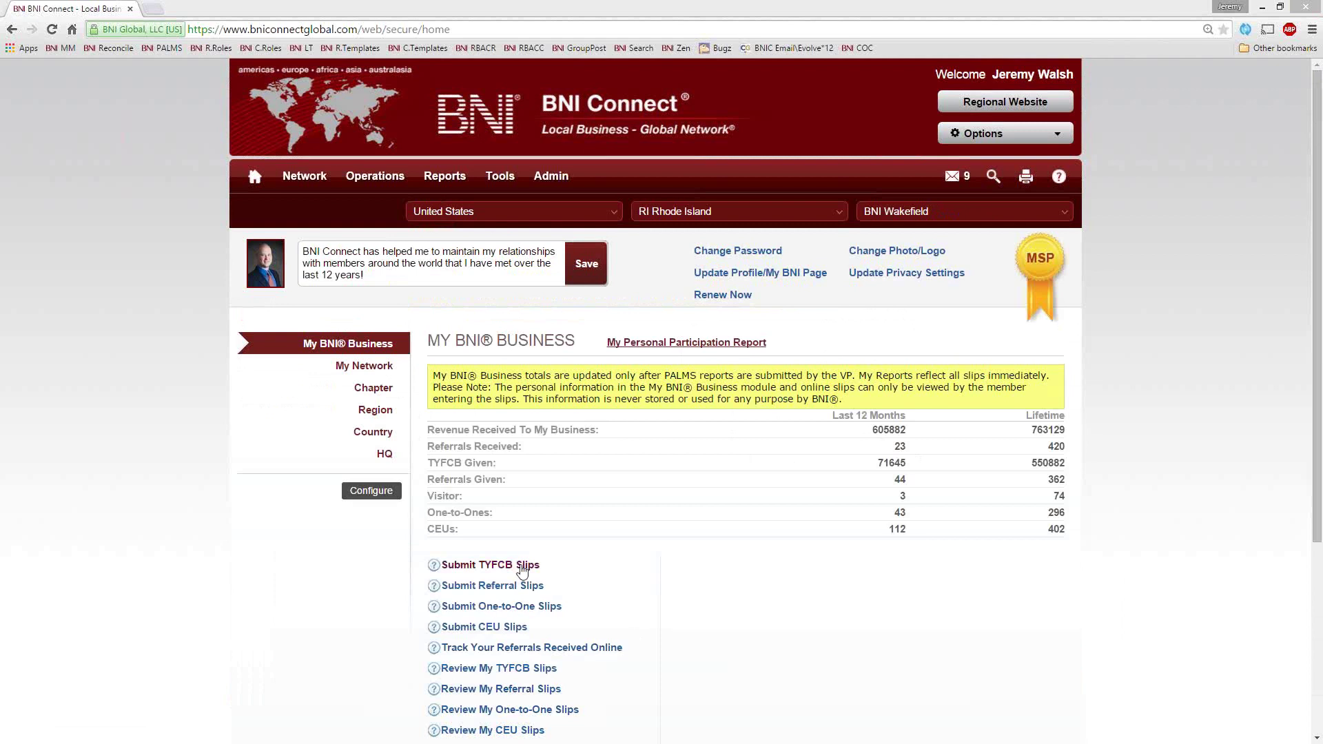
{"action": "scroll", "coordinate": [761, 541], "scroll_direction": "down", "scroll_amount": 4}
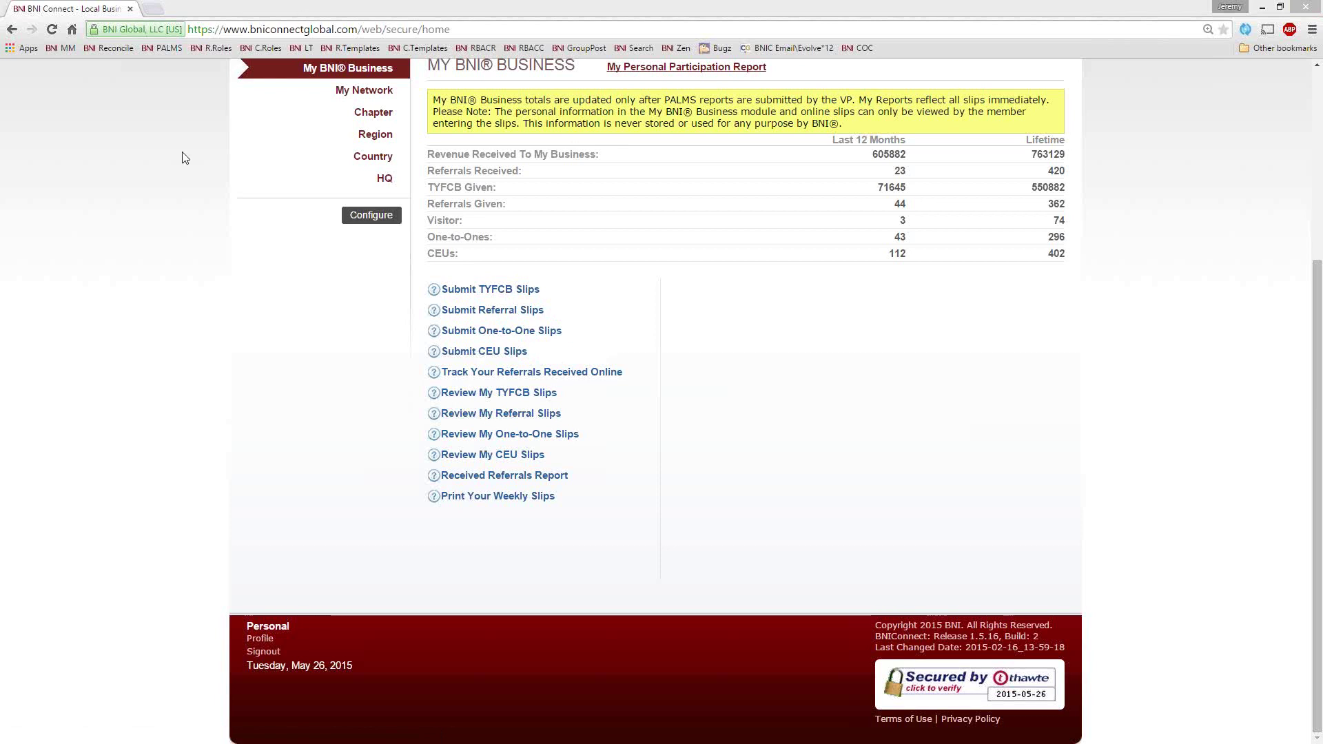
{"action": "scroll", "coordinate": [48, 397], "scroll_direction": "up", "scroll_amount": 4}
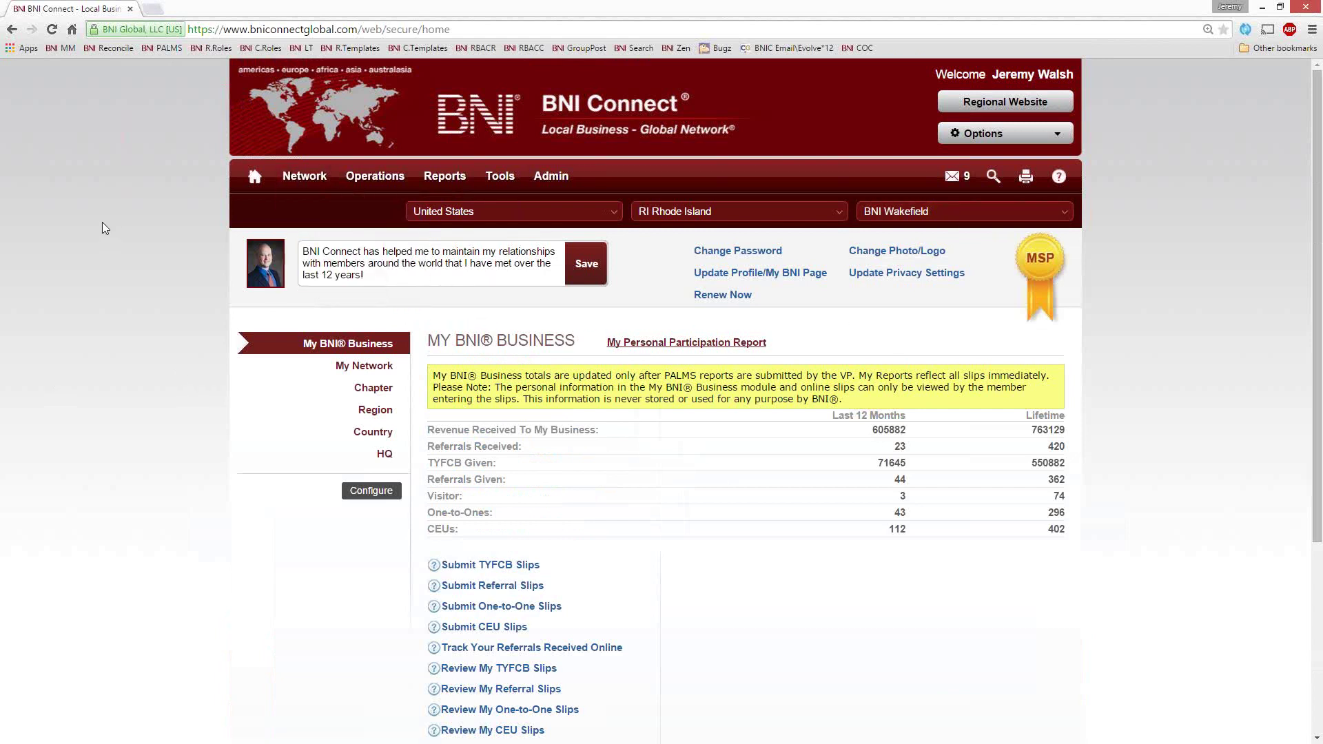
{"action": "mouse_move", "coordinate": [306, 187]}
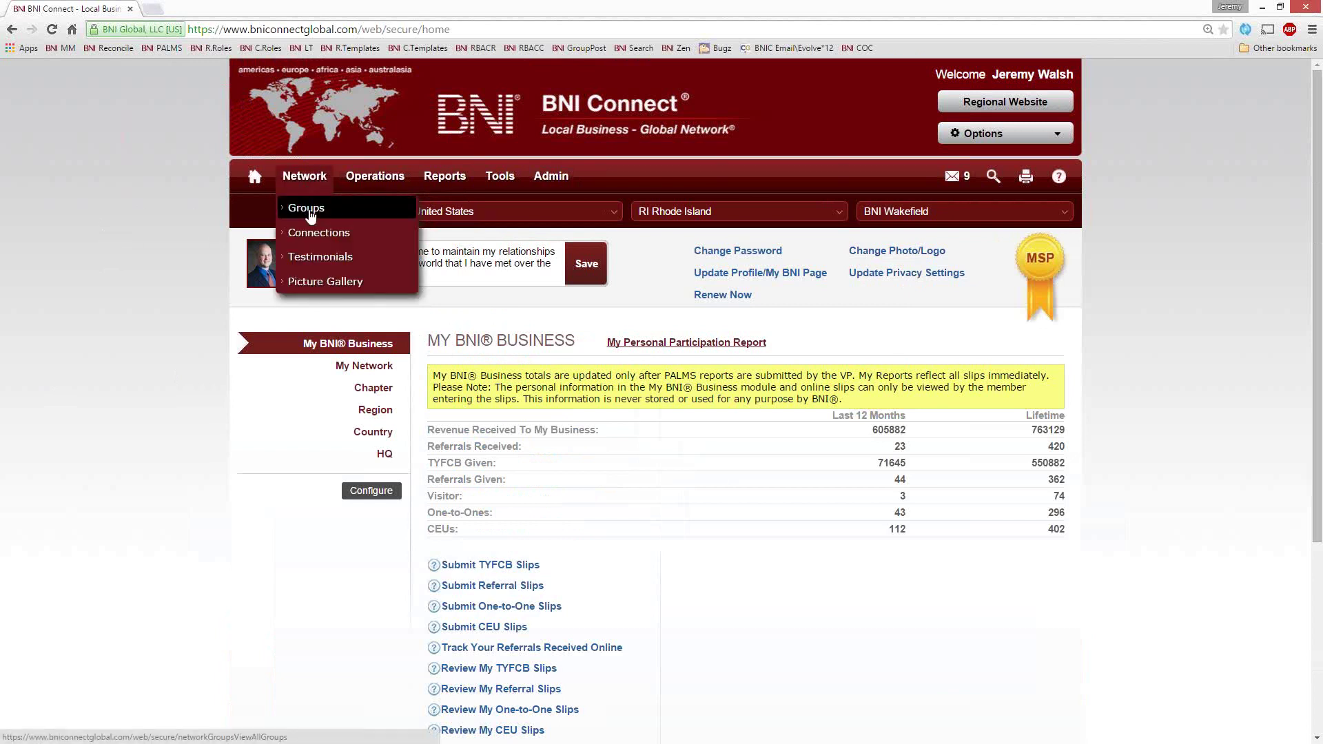
Open a connection from My Connections, expand its contact details and start a testimonial
{"action": "left_click", "coordinate": [314, 238]}
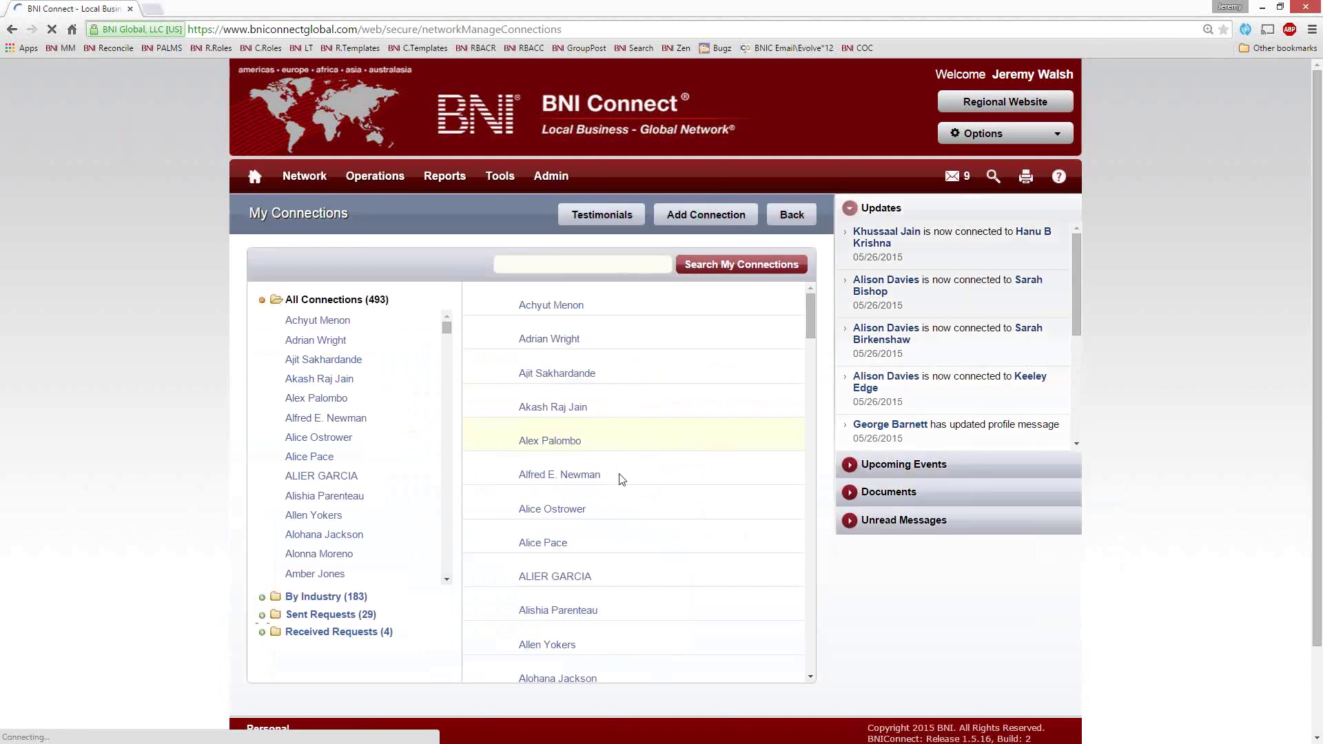
{"action": "scroll", "coordinate": [685, 518], "scroll_direction": "down", "scroll_amount": 7}
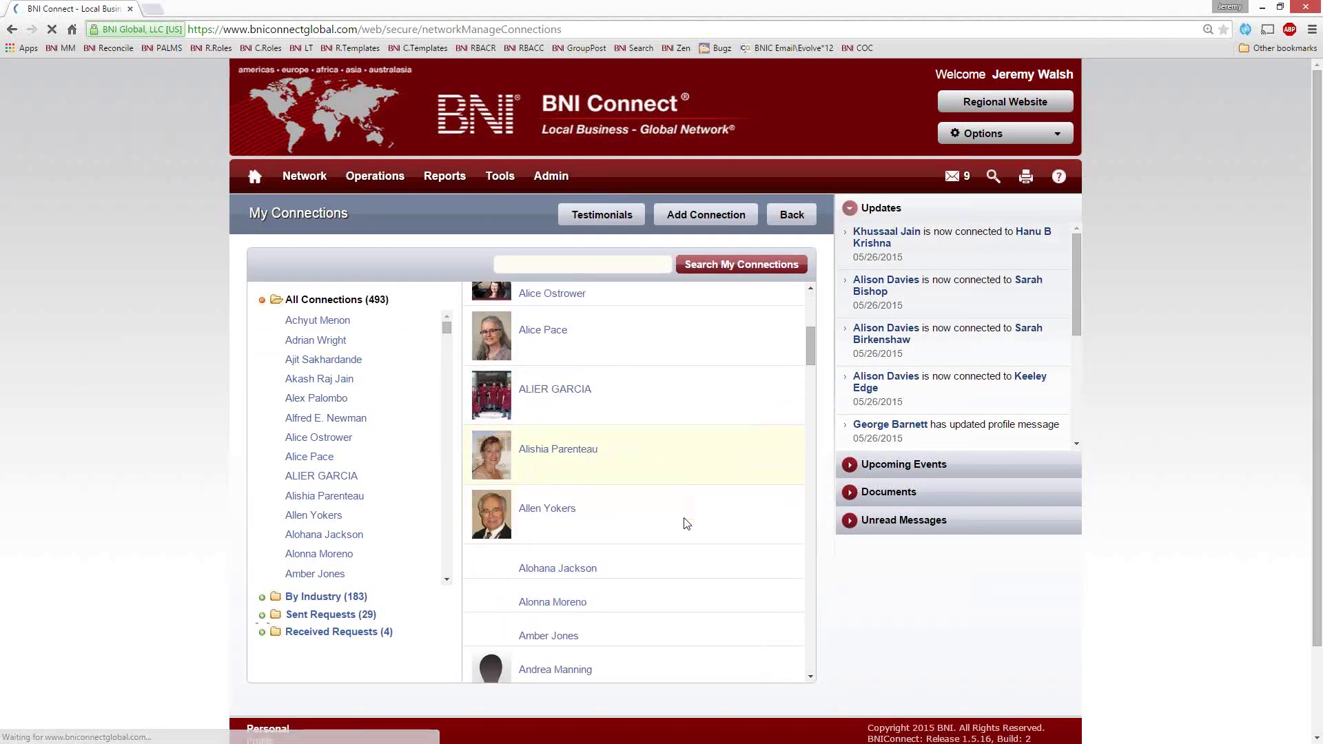
{"action": "scroll", "coordinate": [675, 522], "scroll_direction": "down", "scroll_amount": 4}
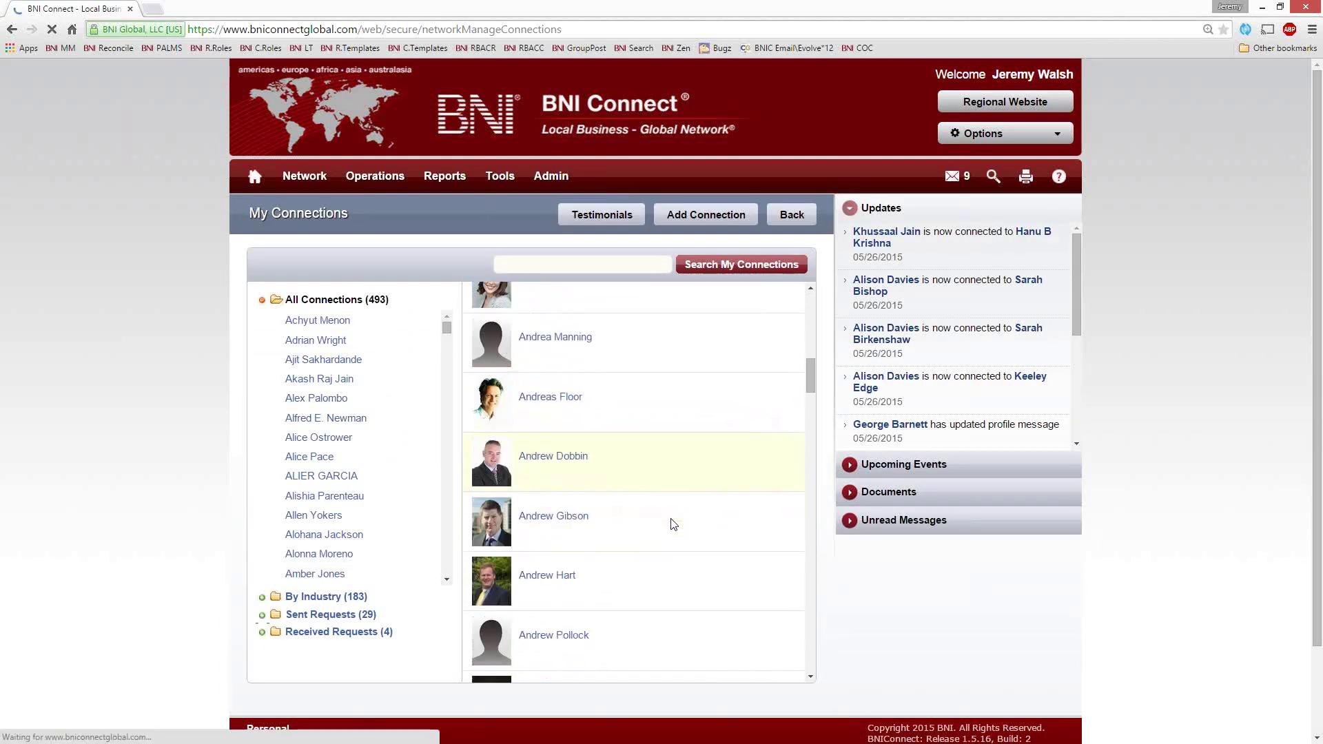
{"action": "left_click", "coordinate": [528, 507]}
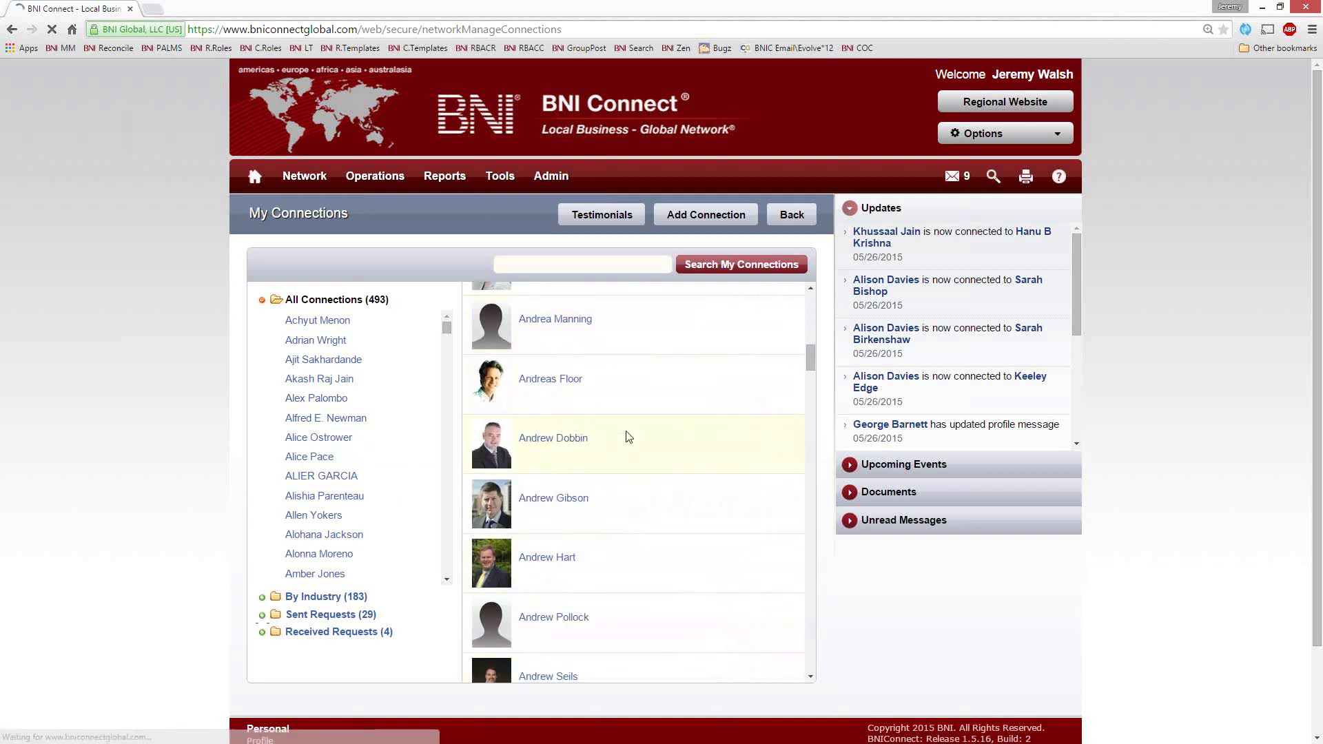
{"action": "left_click", "coordinate": [593, 447]}
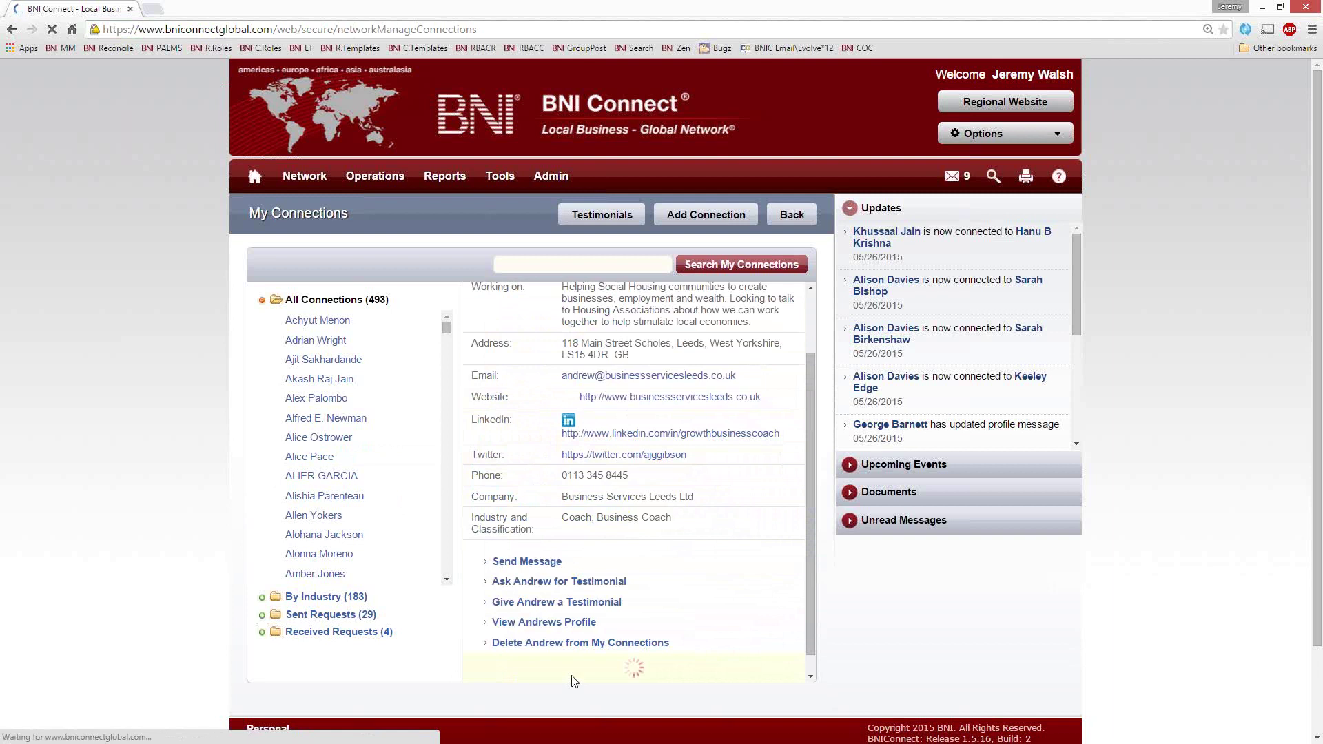
{"action": "scroll", "coordinate": [626, 425], "scroll_direction": "down", "scroll_amount": 2}
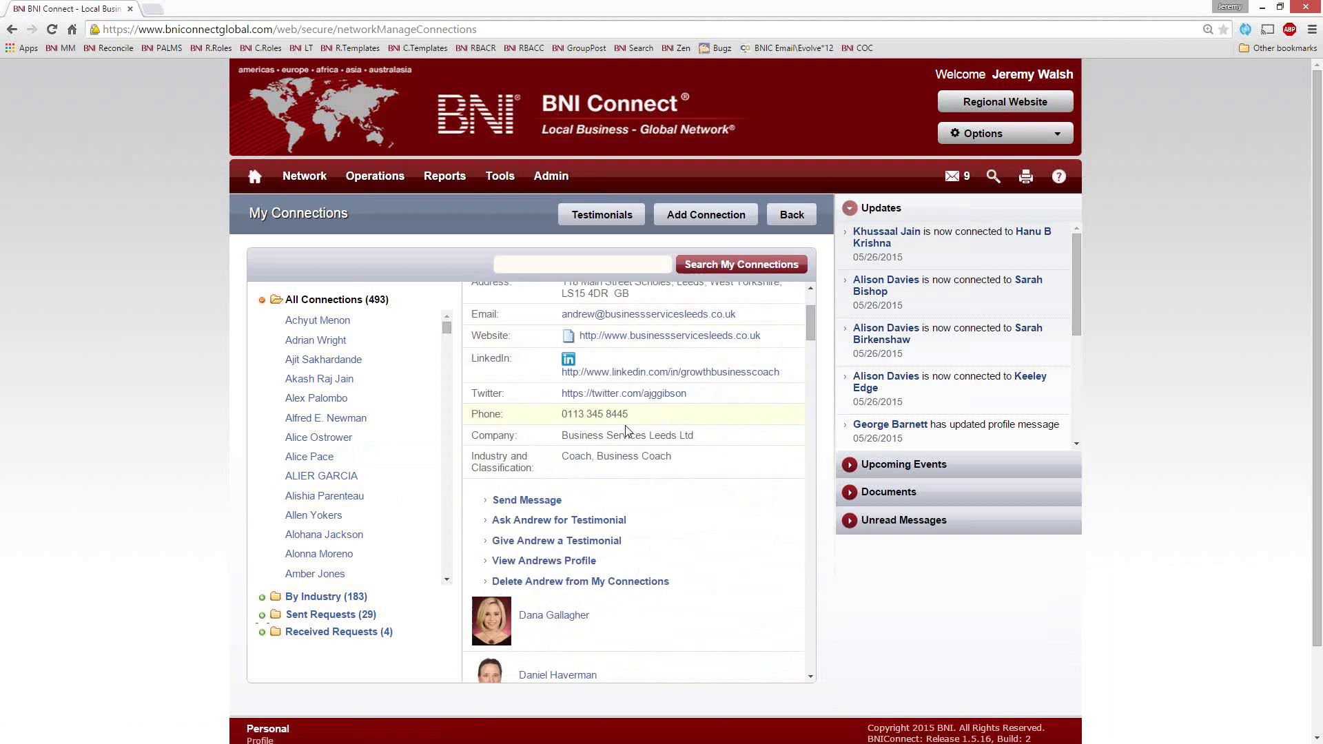
{"action": "left_click", "coordinate": [505, 527]}
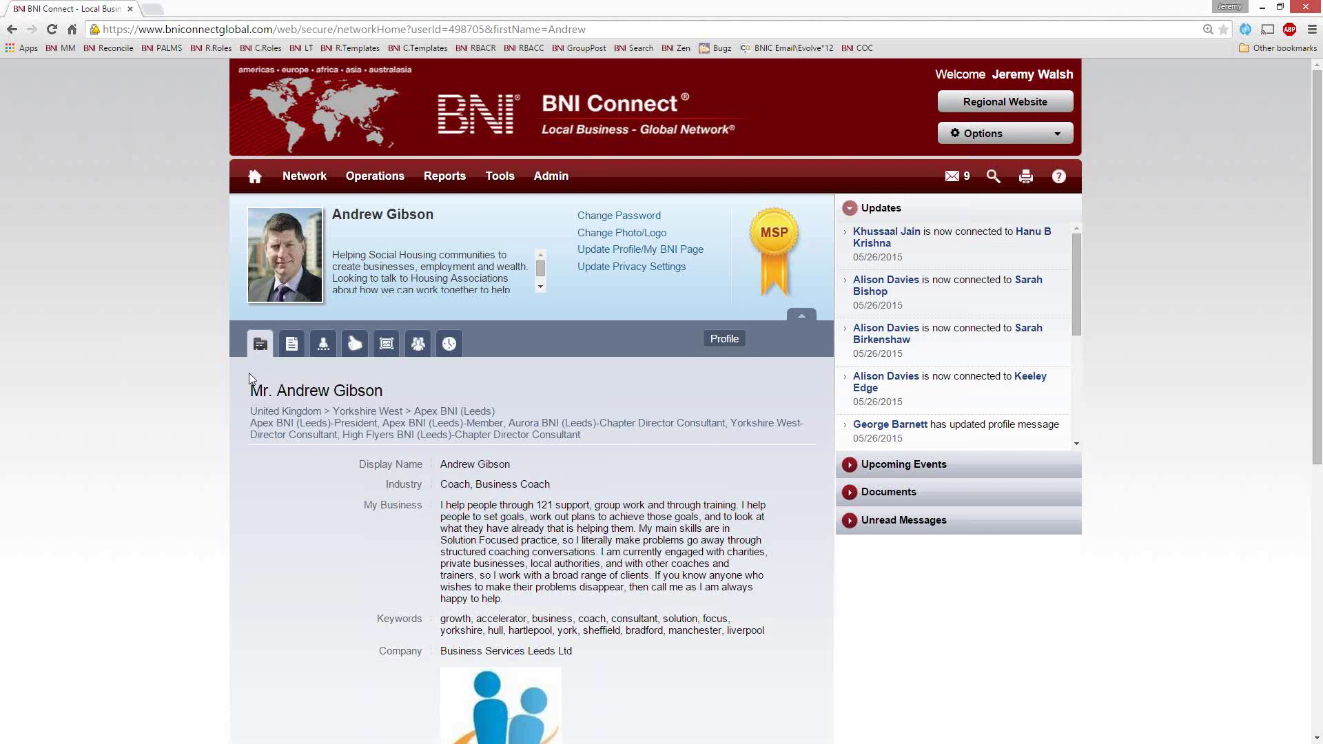
View the member's Bio and Weekly Presentations, then return to the home page
{"action": "left_click", "coordinate": [291, 343]}
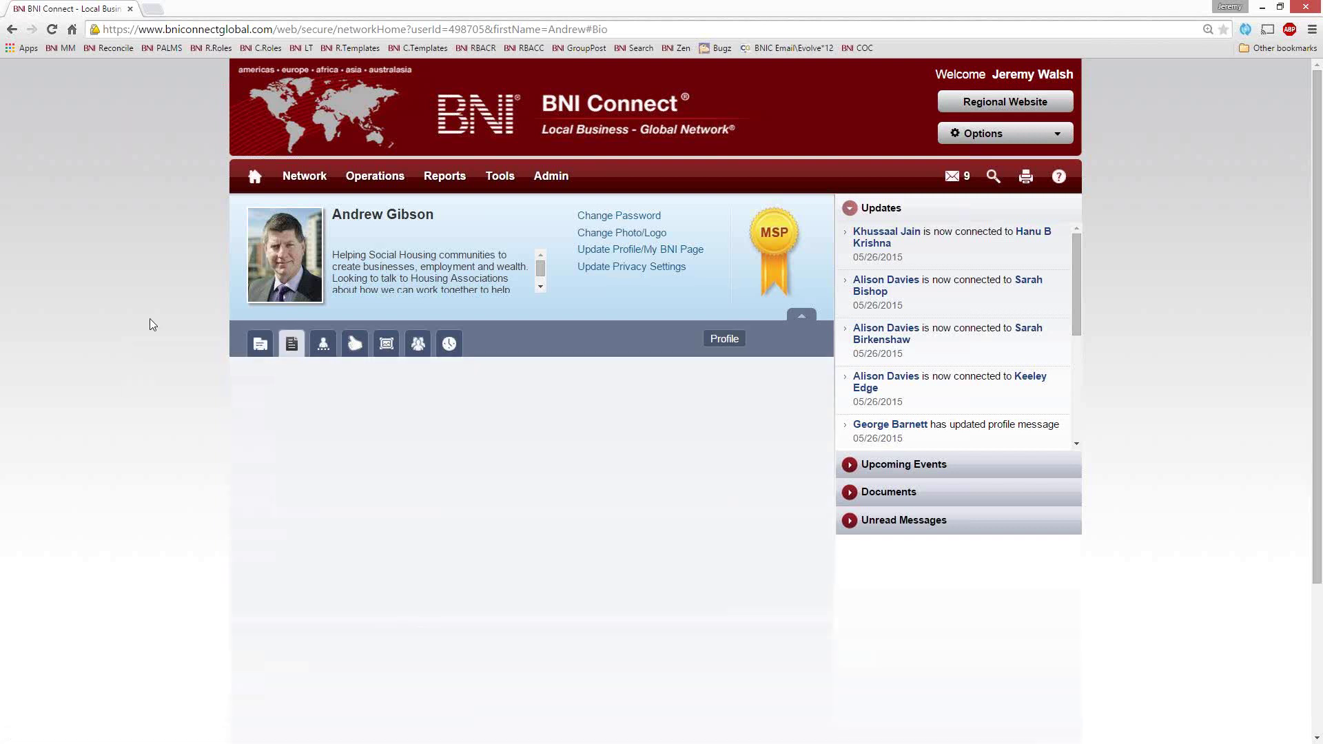
{"action": "scroll", "coordinate": [100, 324], "scroll_direction": "down", "scroll_amount": 15}
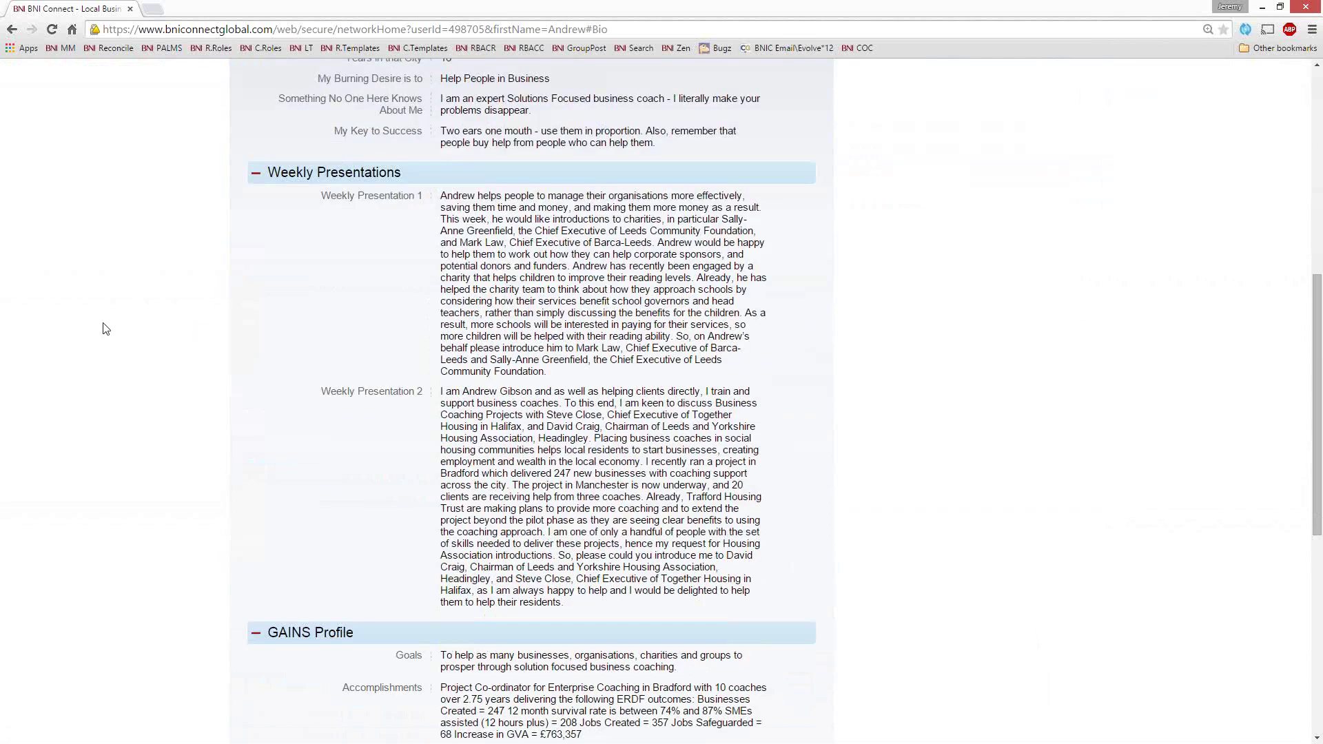
{"action": "scroll", "coordinate": [105, 328], "scroll_direction": "up", "scroll_amount": 15}
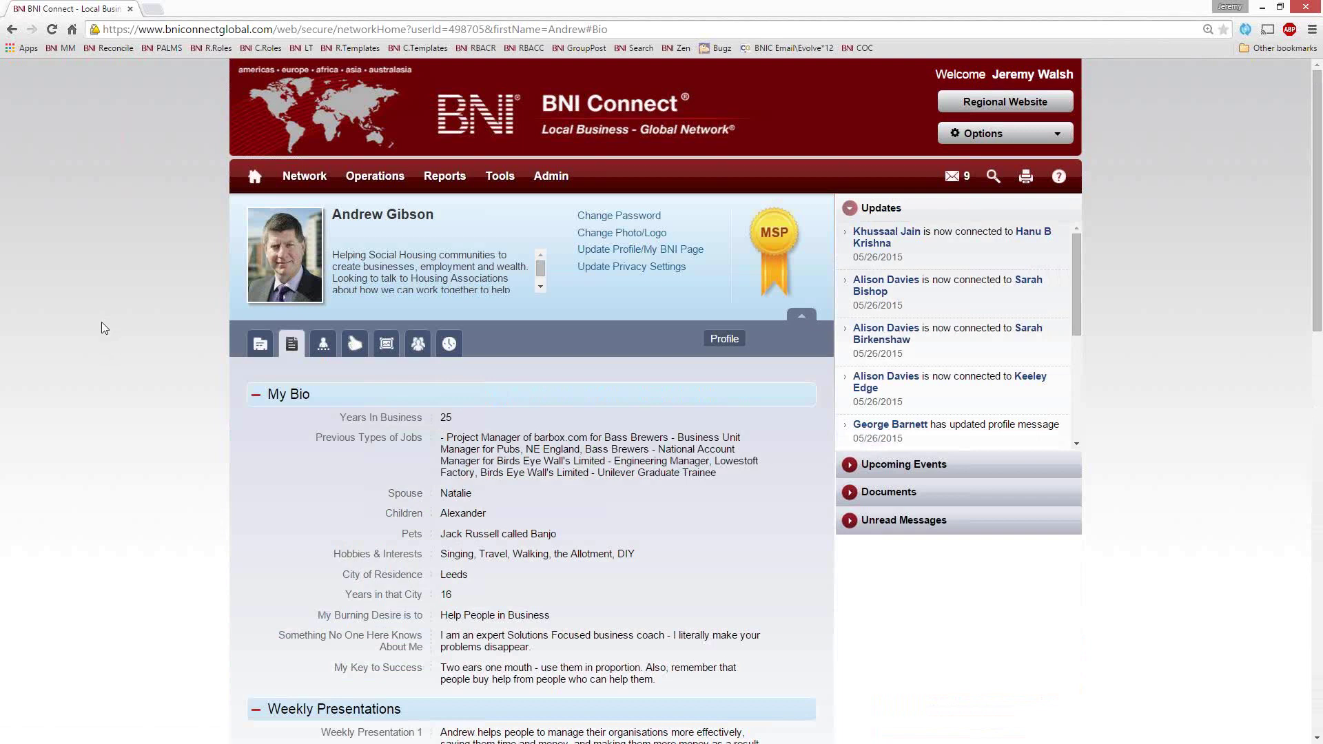
{"action": "left_click", "coordinate": [256, 177]}
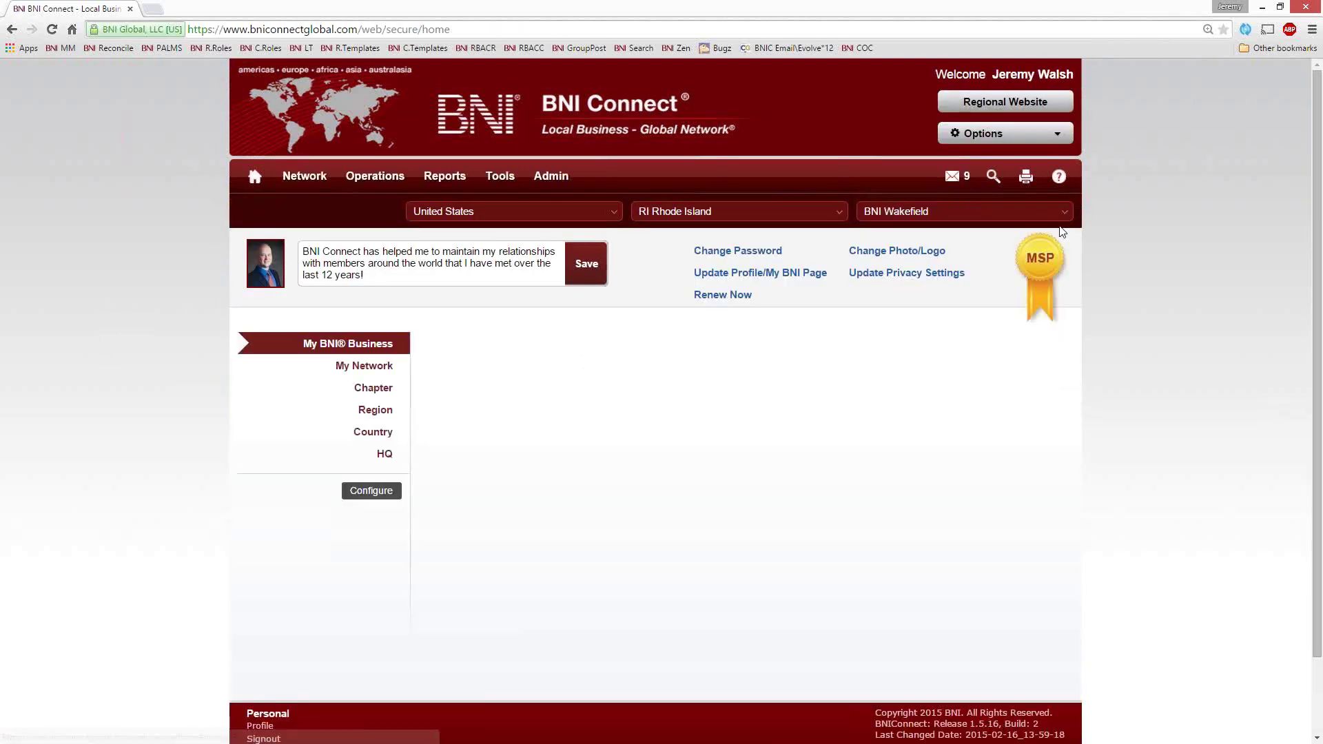
Search the Global Directory for the member's name and open the first exact match
{"action": "left_click", "coordinate": [994, 178]}
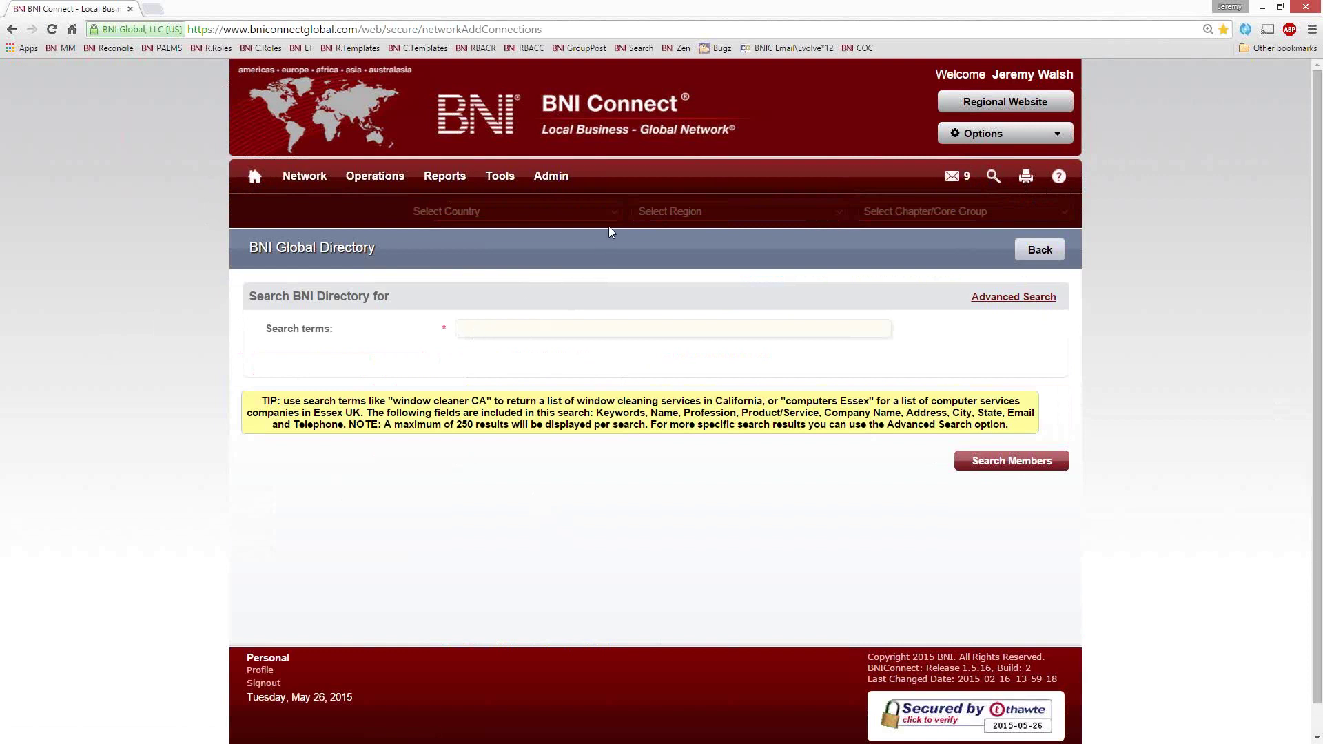
{"action": "key", "text": "Return"}
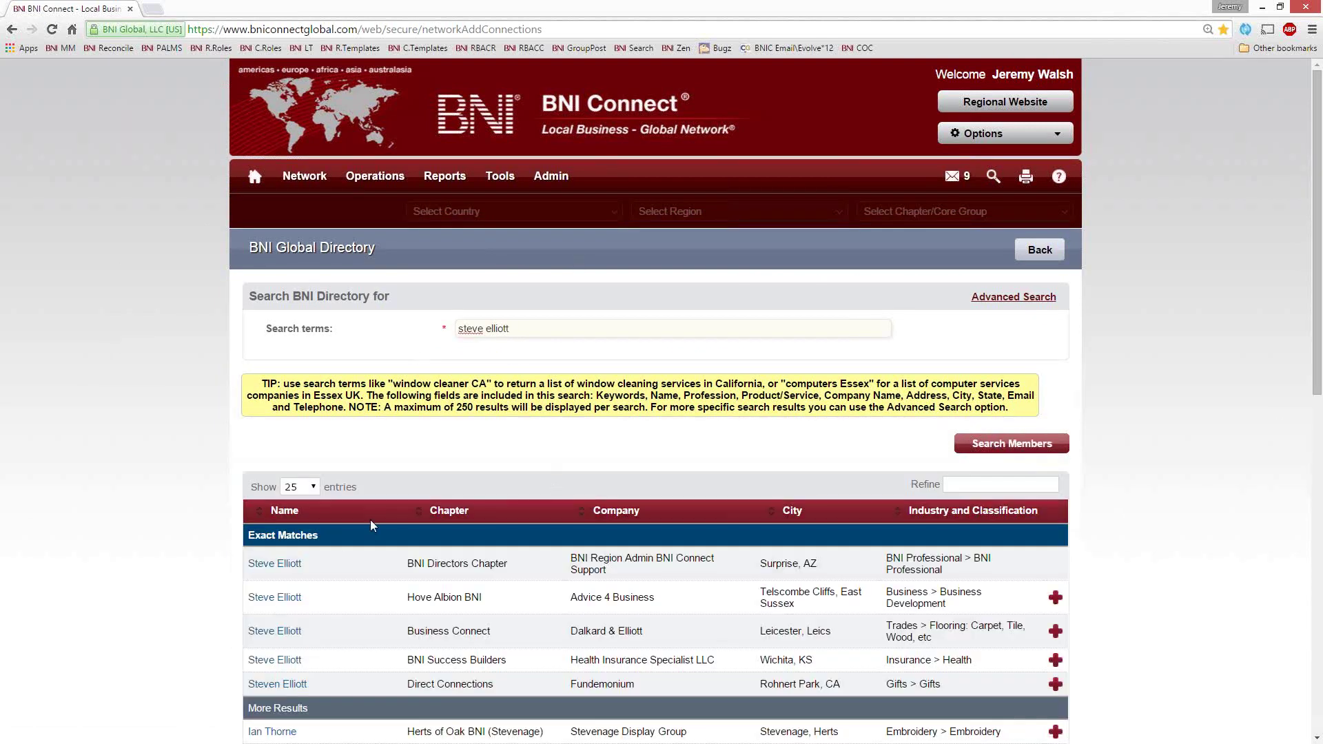
{"action": "left_click", "coordinate": [275, 564]}
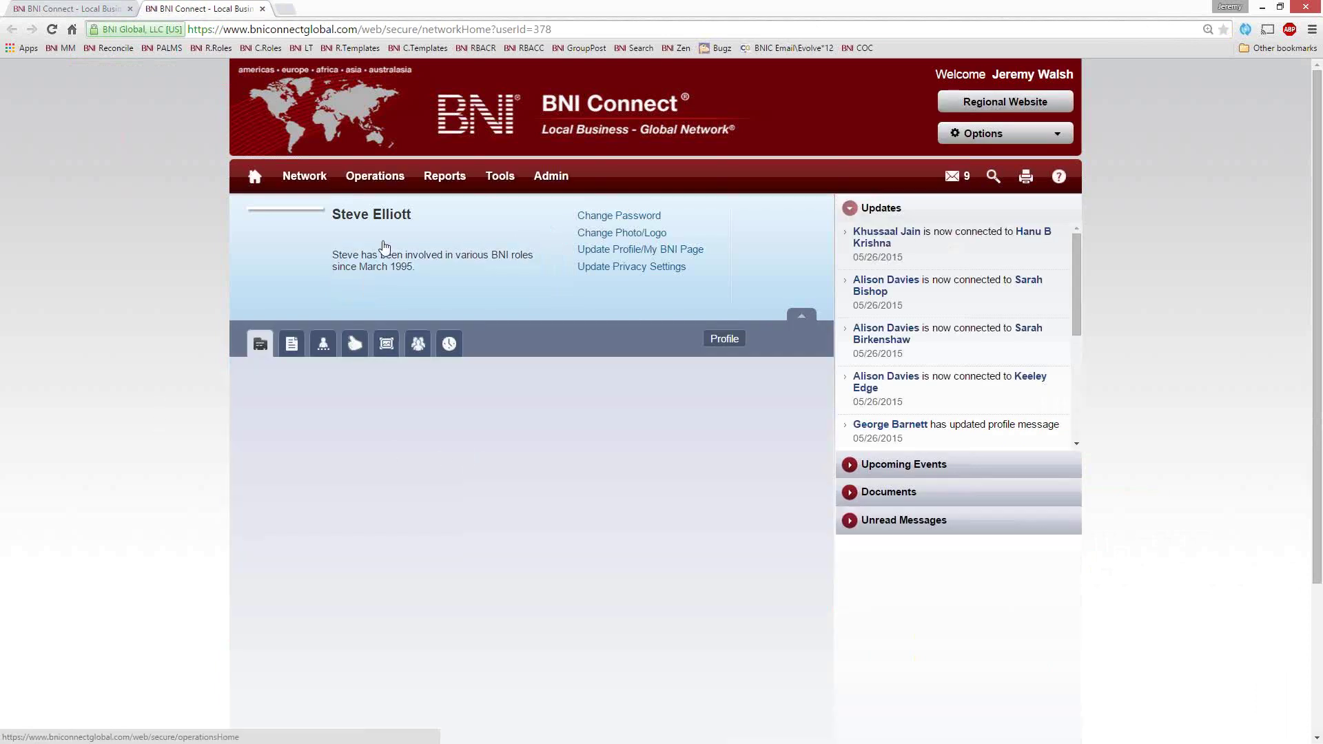
View the member's Bio, Connections, Testimonials, Photos, Groups and Training History, then open Chapter reports
{"action": "left_click", "coordinate": [291, 343]}
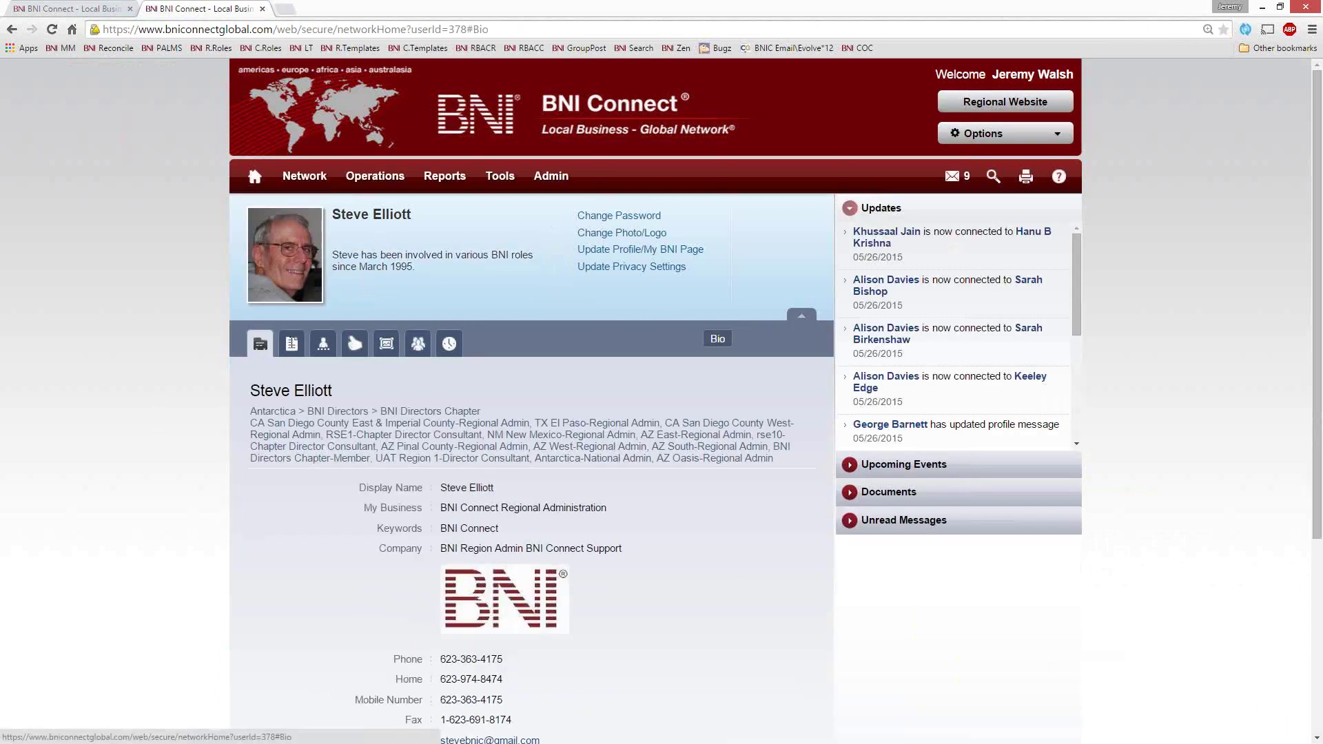
{"action": "scroll", "coordinate": [366, 344], "scroll_direction": "down", "scroll_amount": 2}
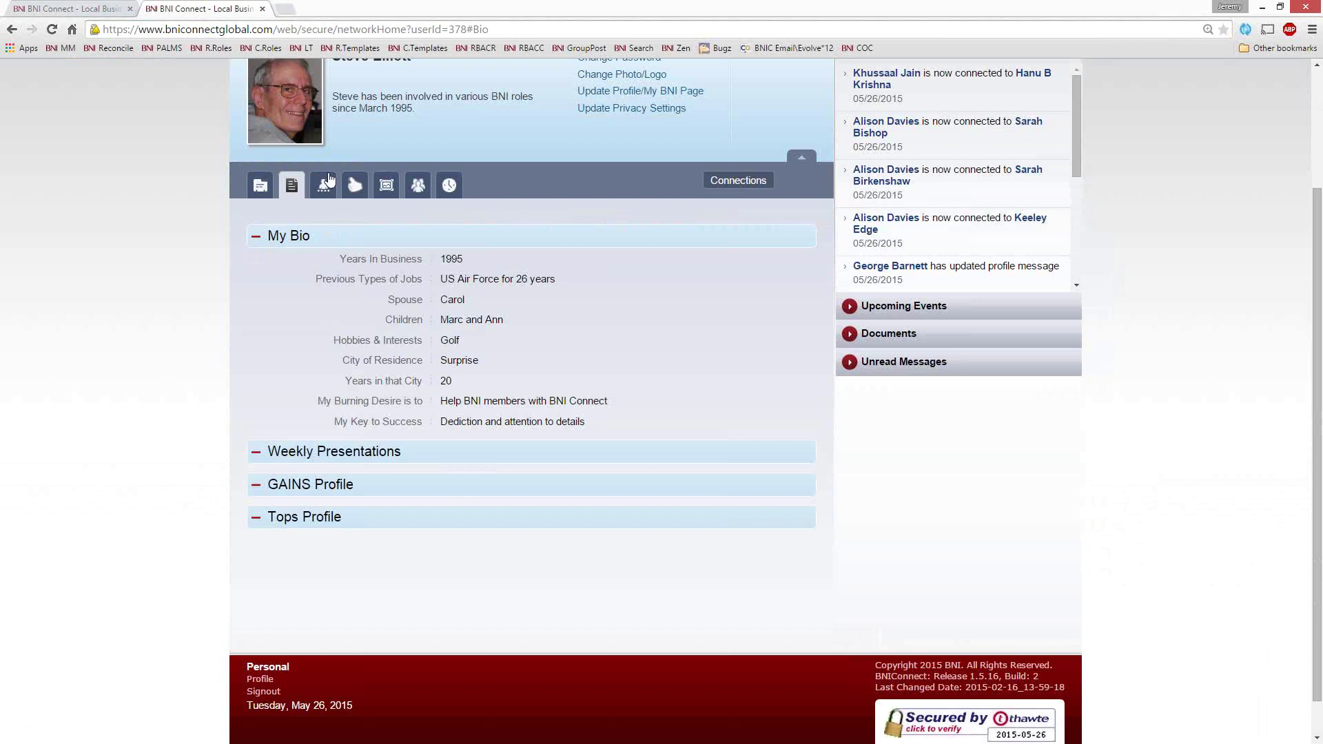
{"action": "left_click", "coordinate": [325, 187]}
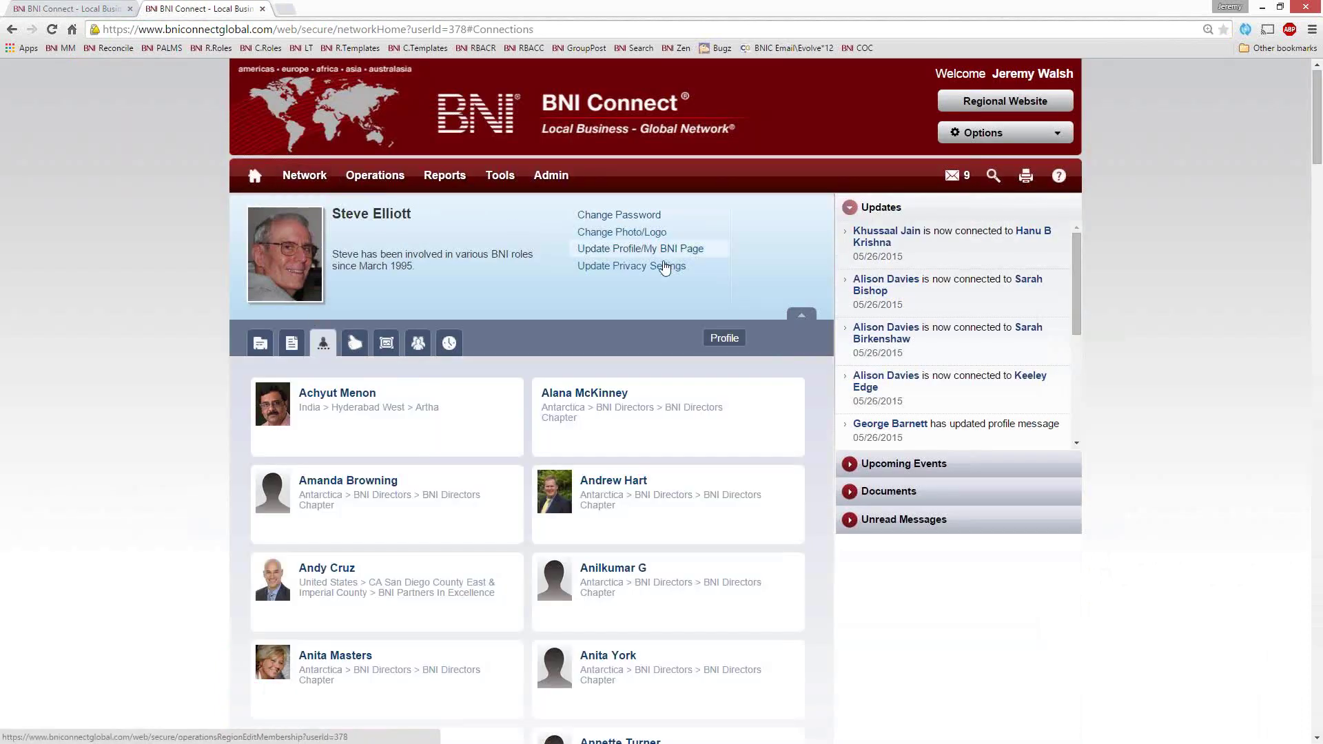
{"action": "left_click", "coordinate": [353, 347]}
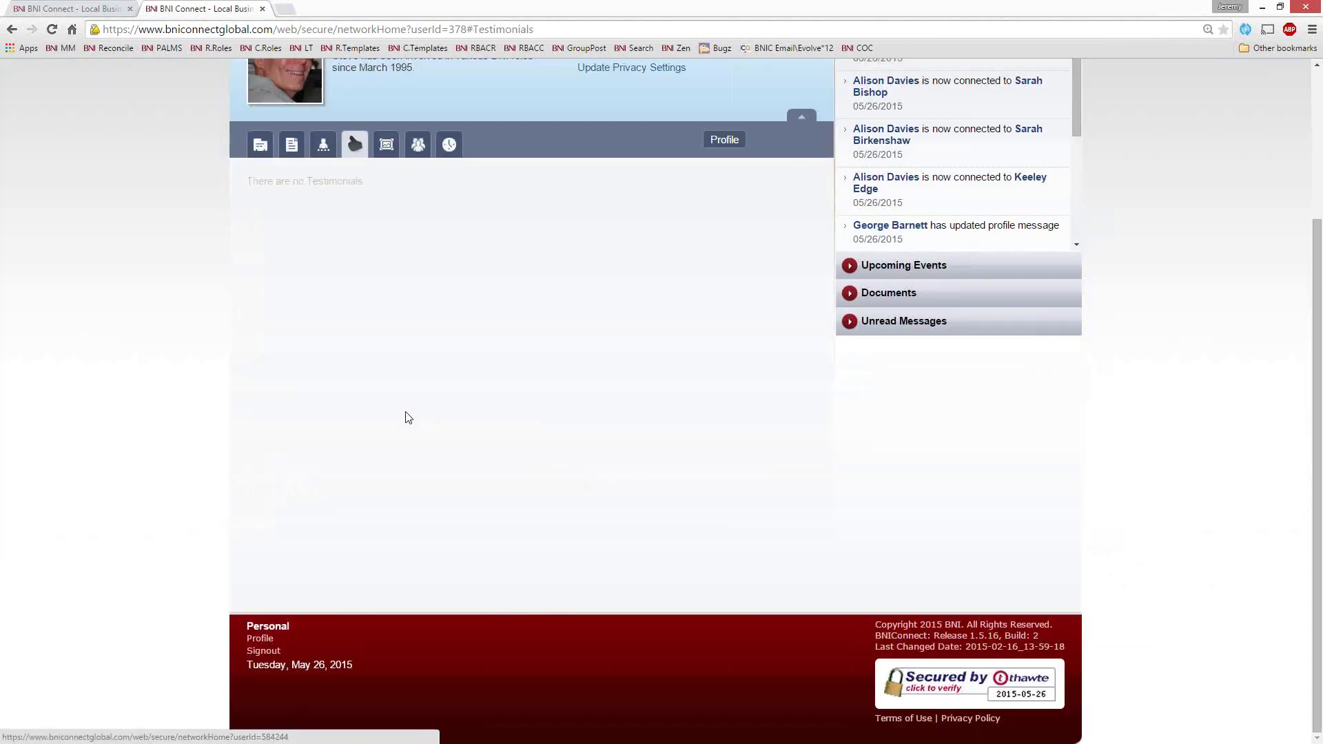
{"action": "left_click", "coordinate": [387, 145]}
{"action": "left_click", "coordinate": [419, 153]}
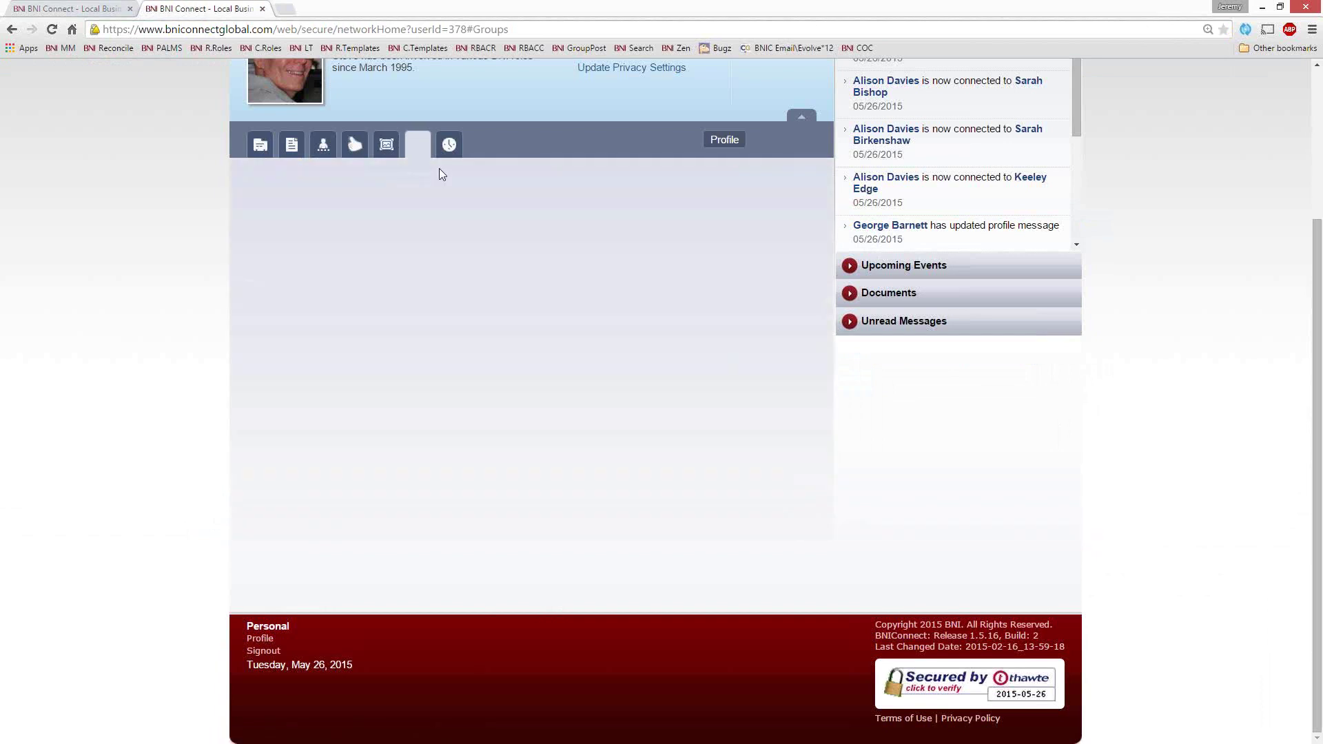
{"action": "left_click", "coordinate": [457, 153]}
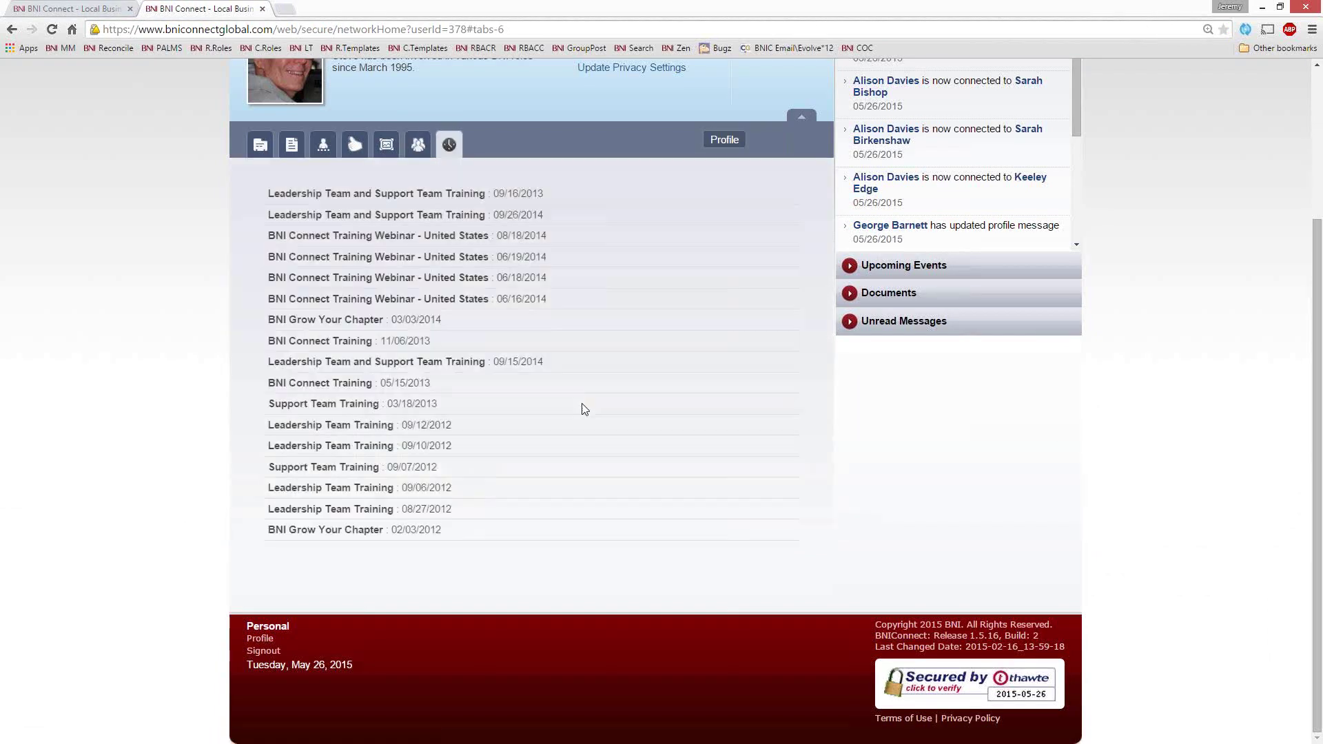
{"action": "scroll", "coordinate": [461, 353], "scroll_direction": "up", "scroll_amount": 3}
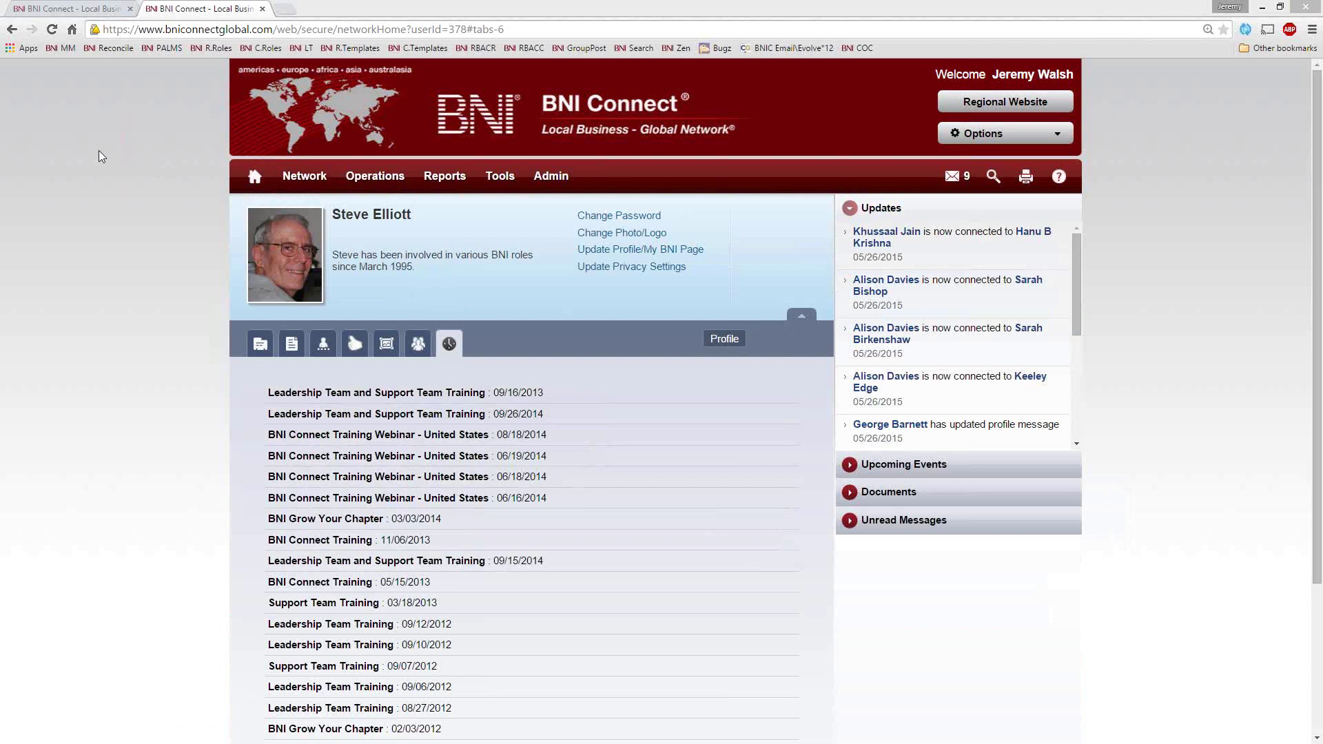
{"action": "mouse_move", "coordinate": [444, 177]}
{"action": "left_click", "coordinate": [465, 274]}
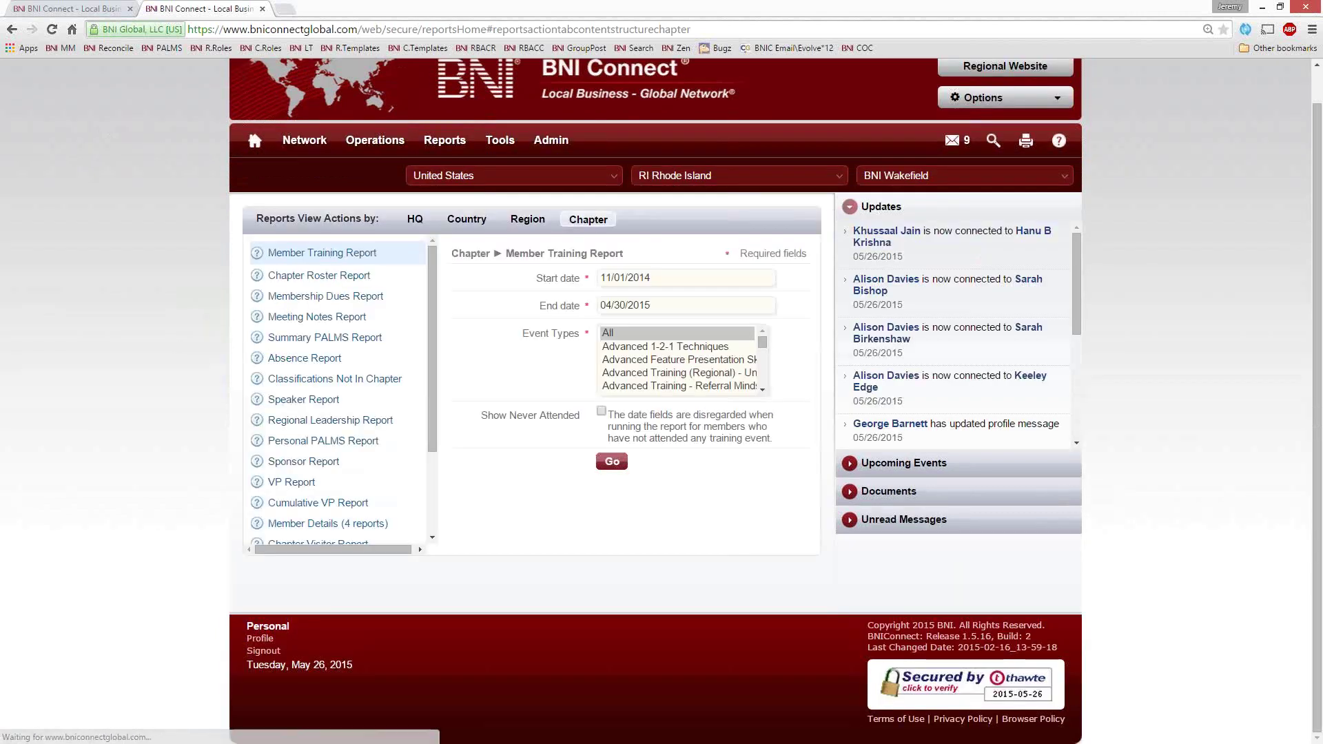
Look at the Meeting Notes, Classifications Not In Chapter, Summary PALMS and Absence forms, then go Home
{"action": "left_click", "coordinate": [297, 319]}
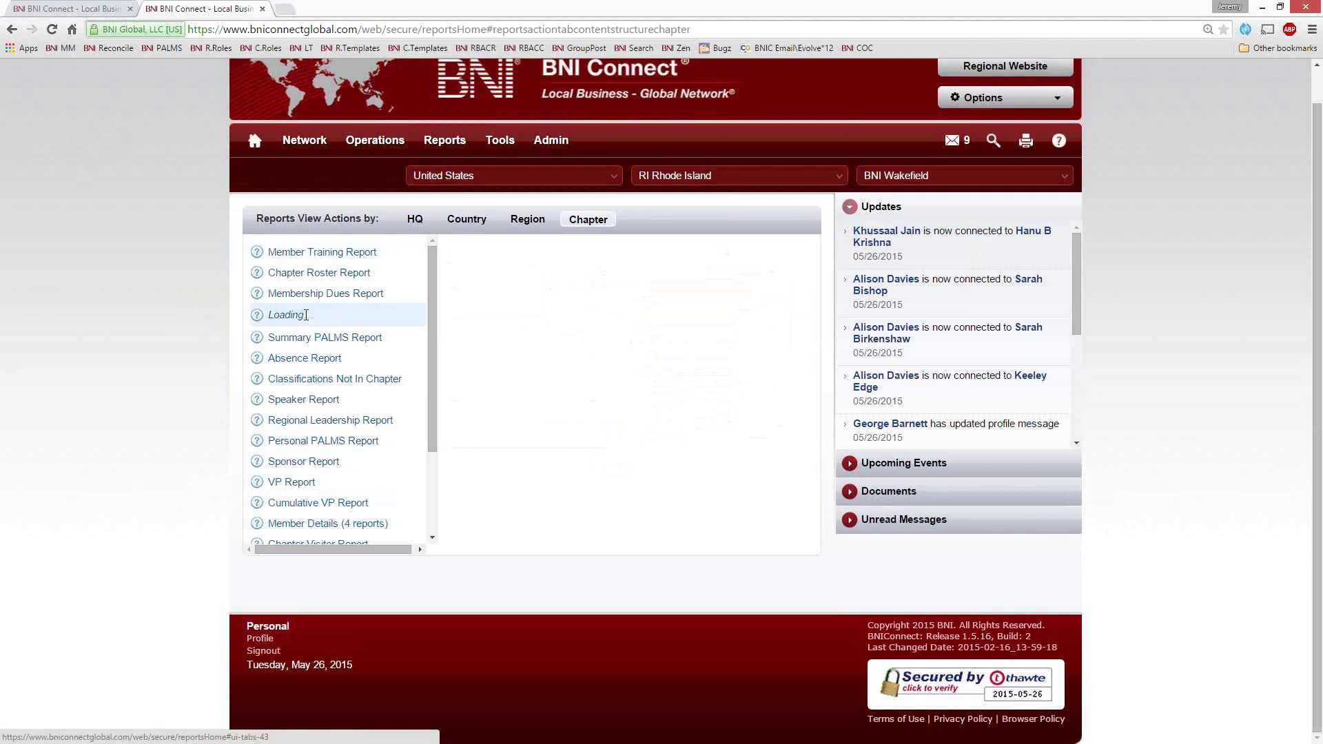
{"action": "left_click", "coordinate": [295, 379]}
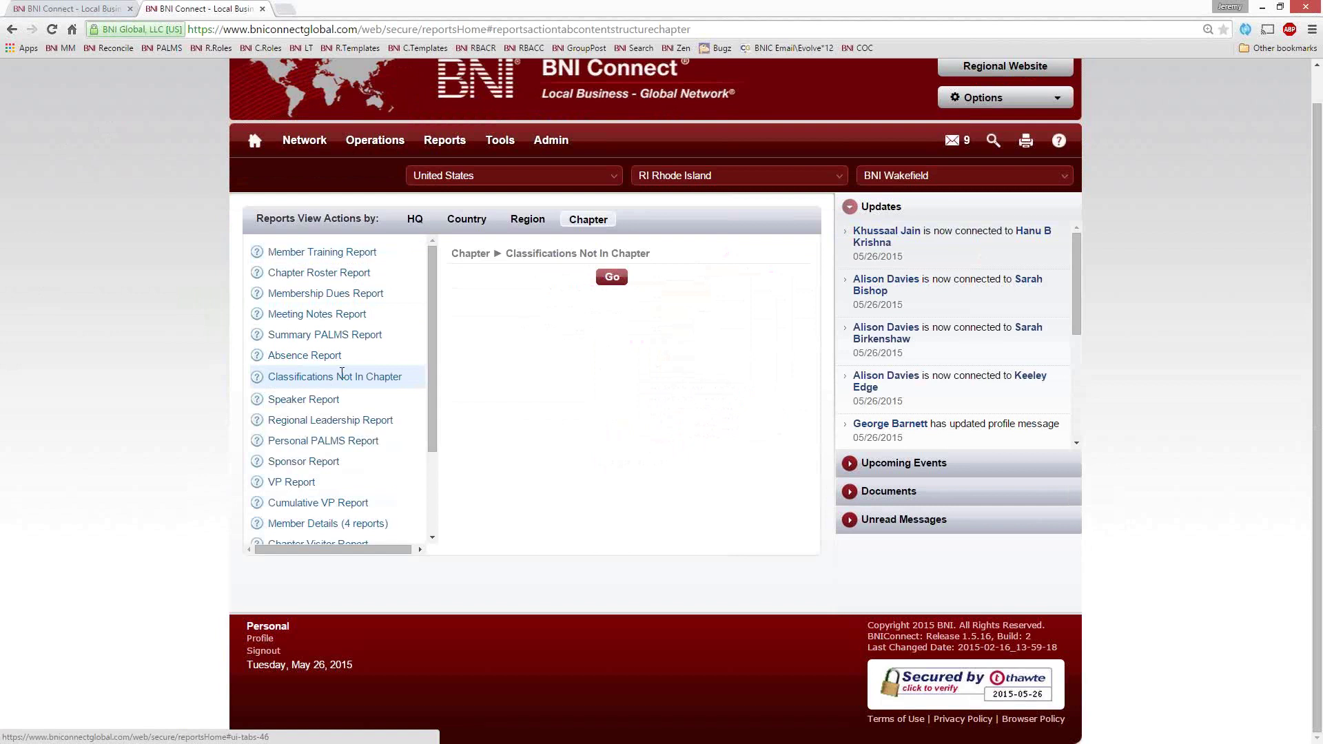
{"action": "left_click", "coordinate": [315, 334]}
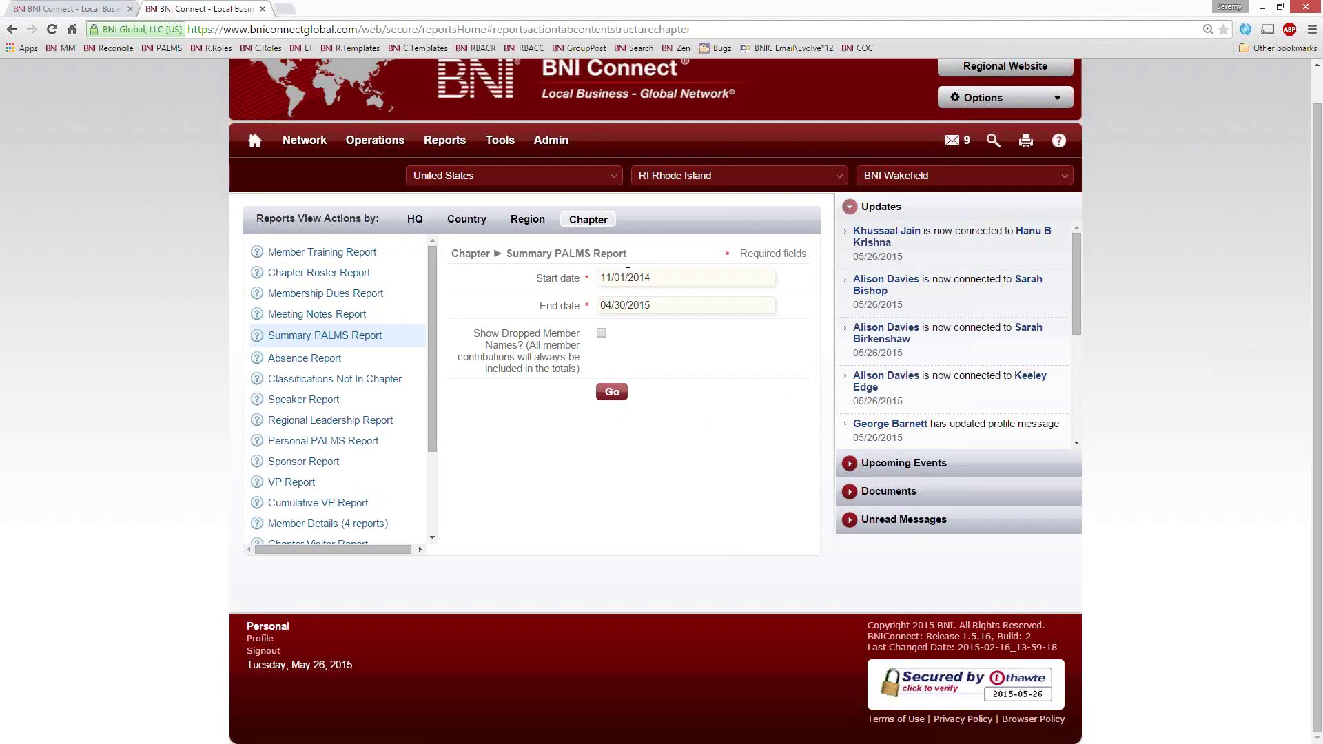
{"action": "left_click", "coordinate": [307, 357]}
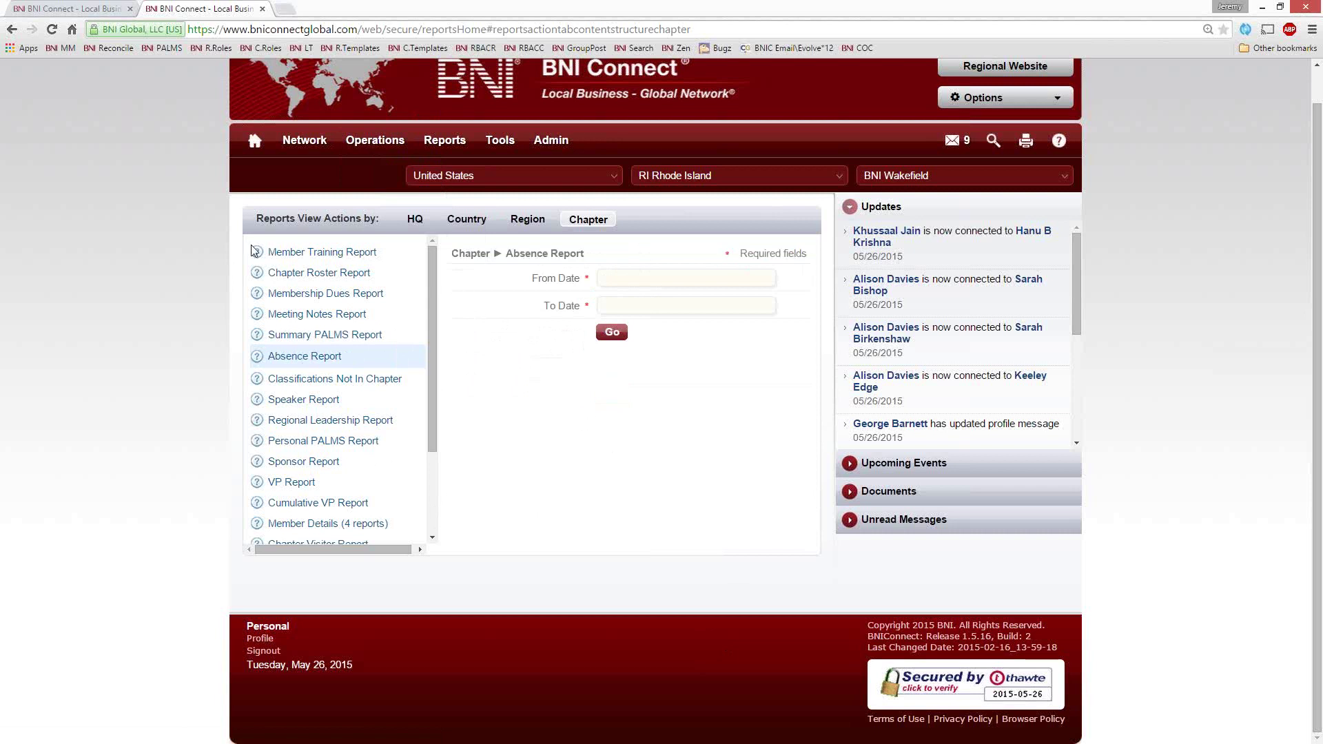
{"action": "left_click", "coordinate": [255, 140]}
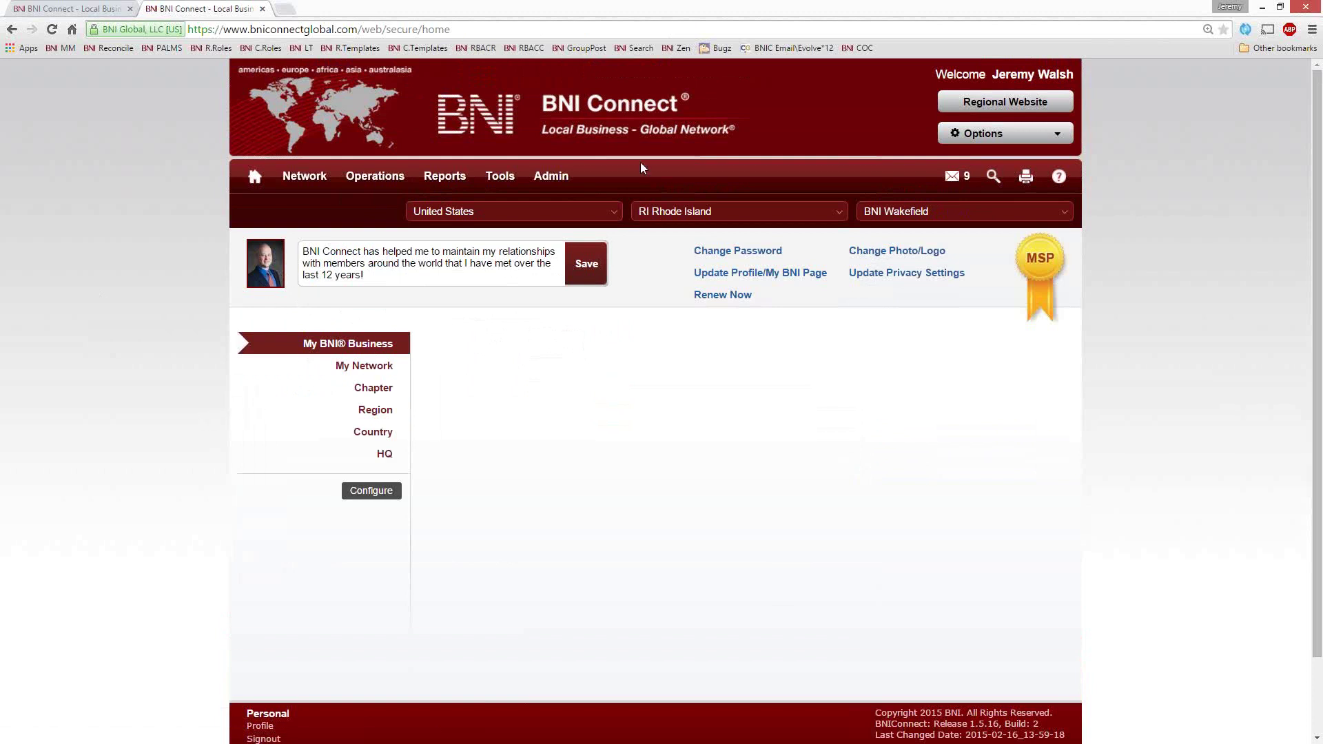
From My Network, open the full View Document List under Documents (50)
{"action": "left_click", "coordinate": [367, 368]}
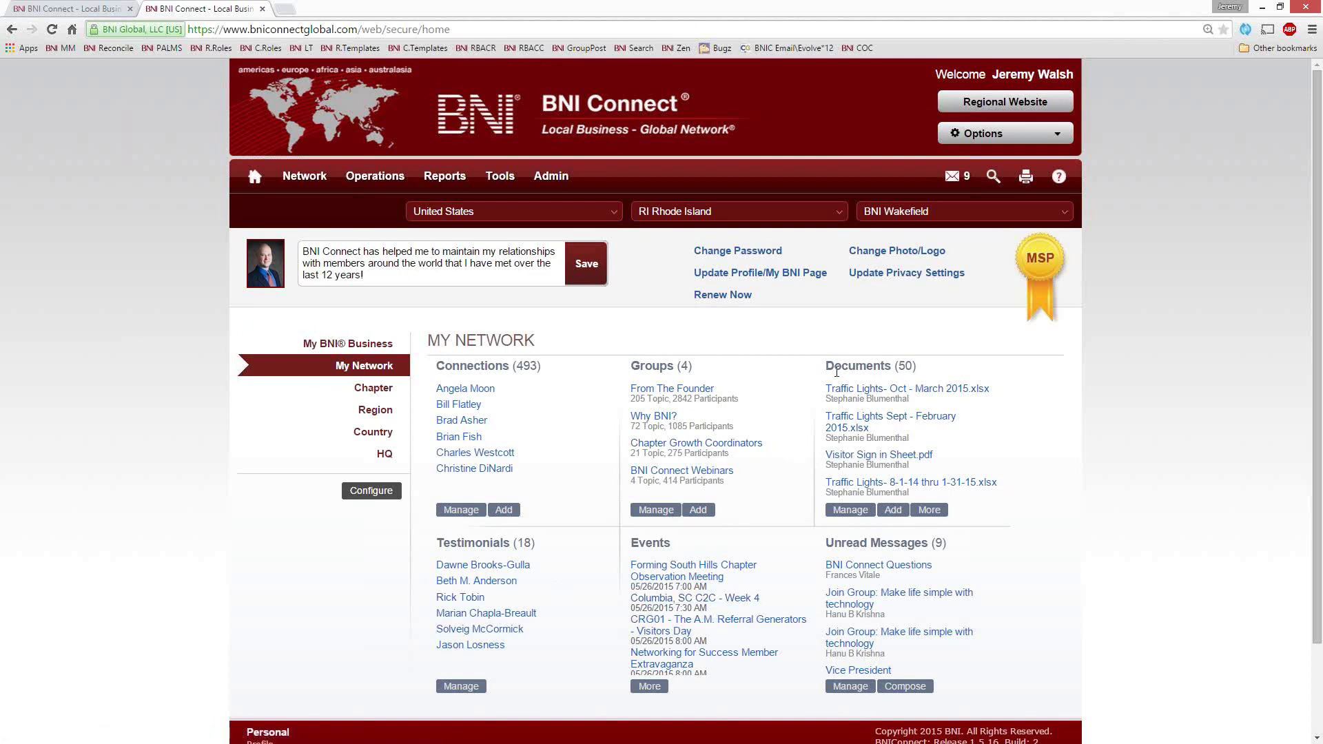
{"action": "left_click_drag", "start_coordinate": [824, 366], "coordinate": [922, 373]}
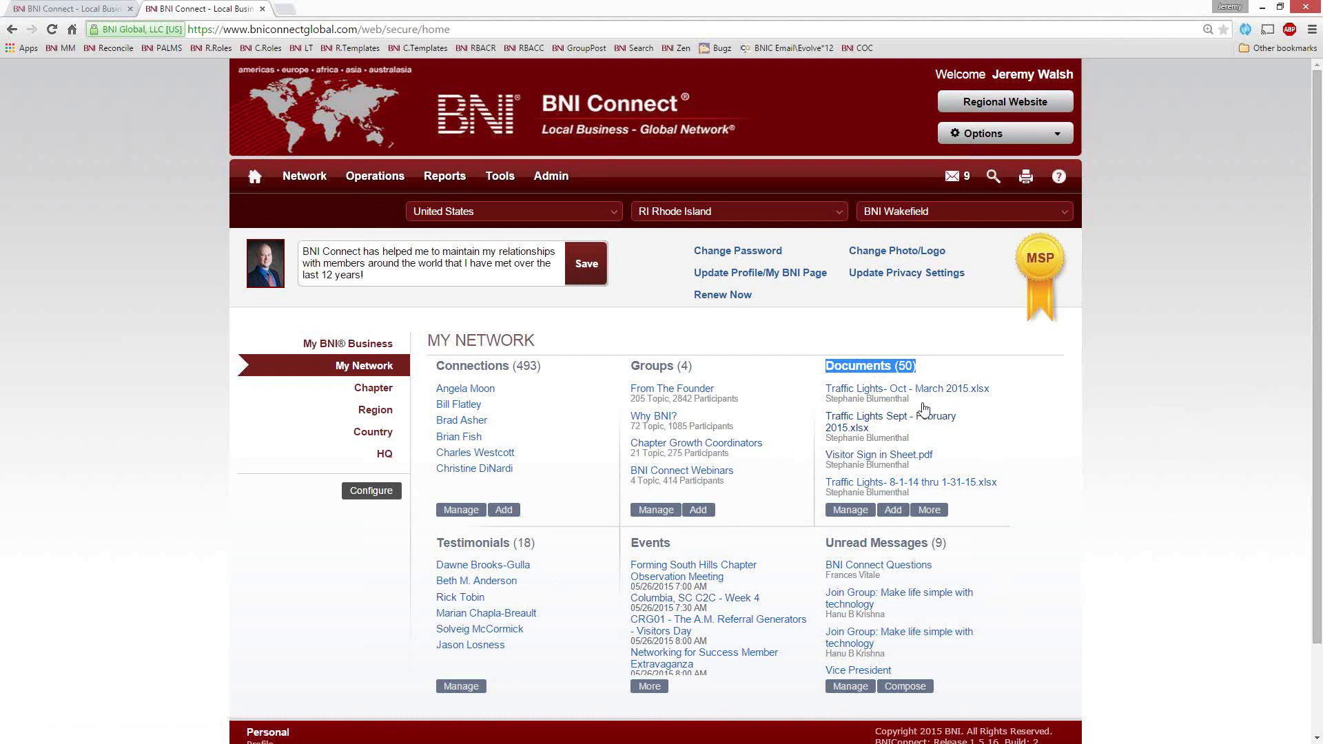
{"action": "left_click", "coordinate": [930, 511]}
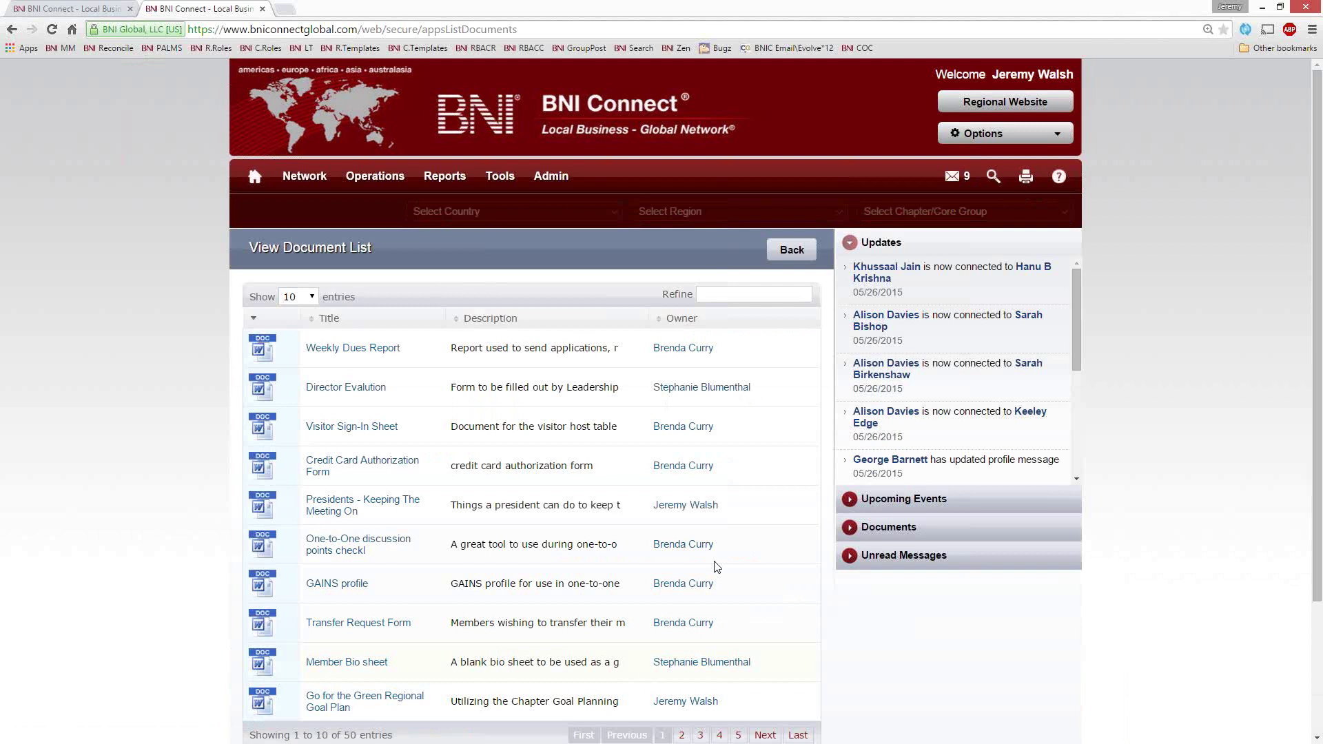
Filter the document list by entering 'control' in the Refine box above it
{"action": "scroll", "coordinate": [957, 675], "scroll_direction": "down", "scroll_amount": 1}
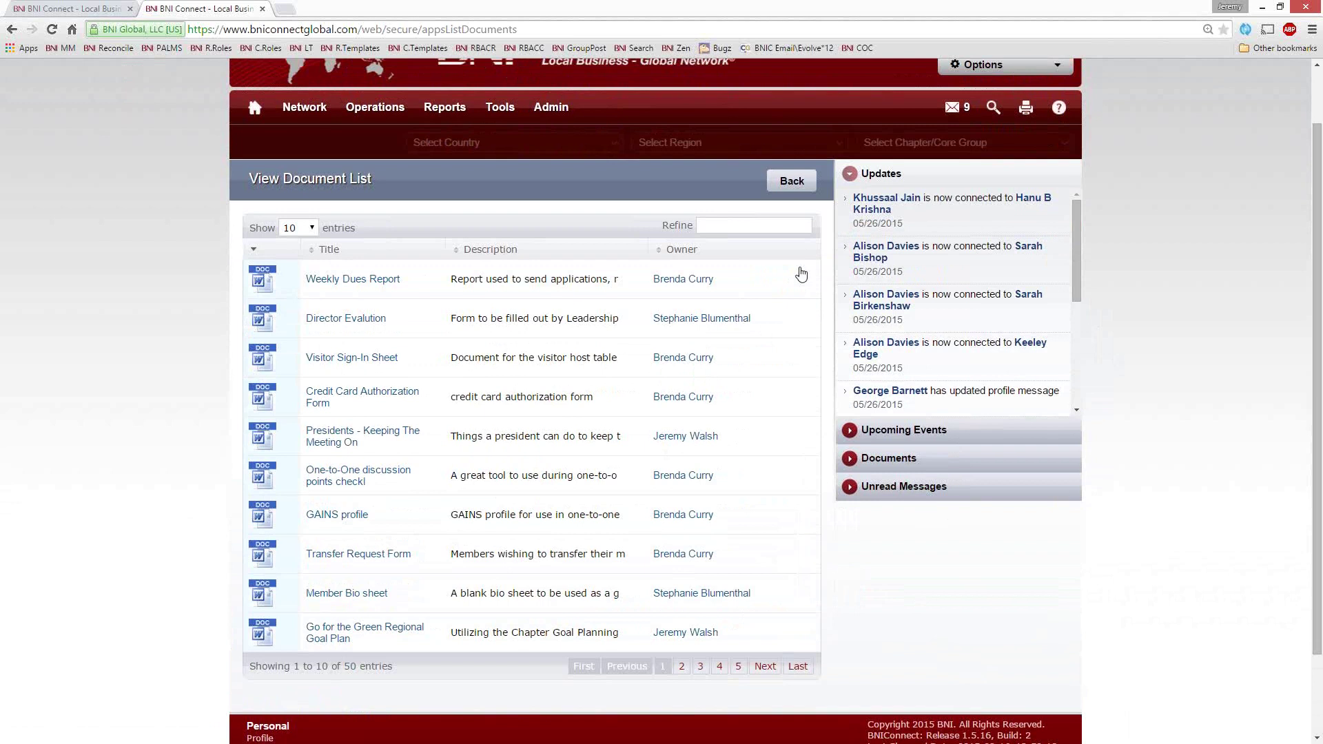
{"action": "left_click", "coordinate": [737, 224]}
{"action": "type", "text": "control"}
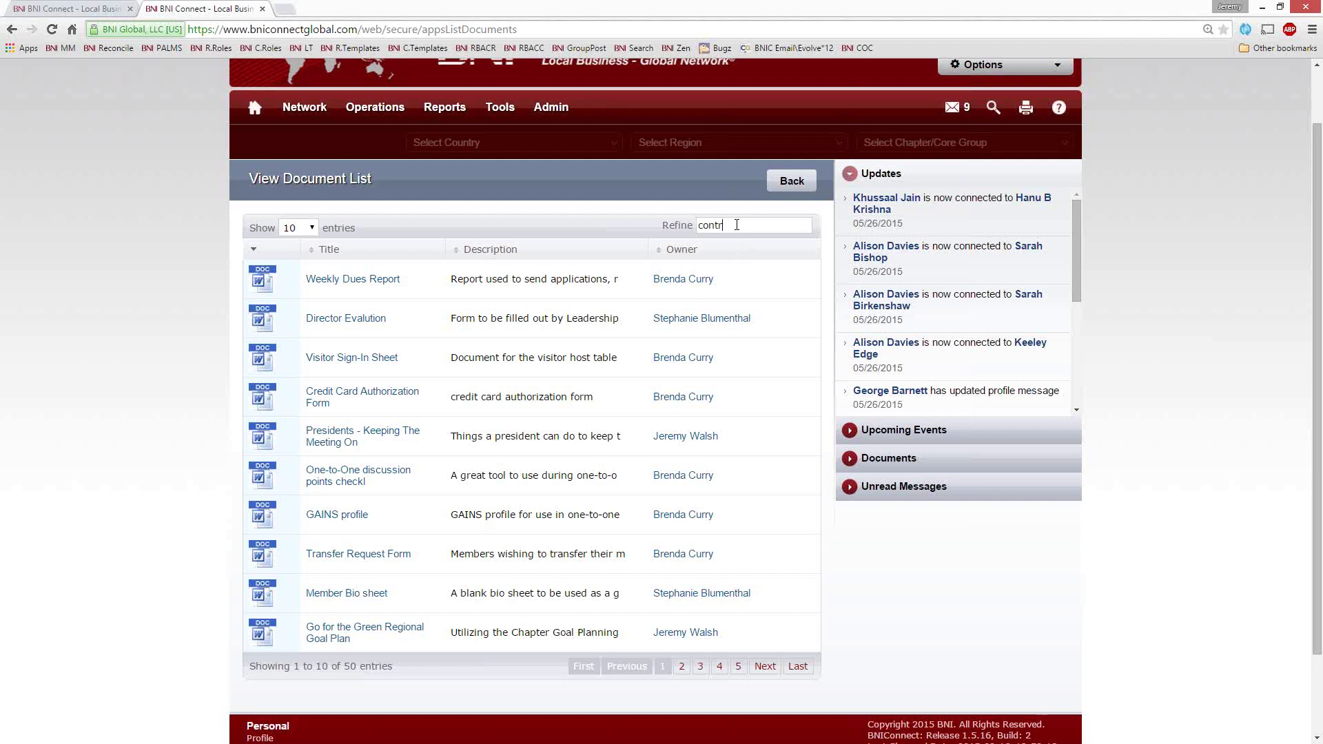
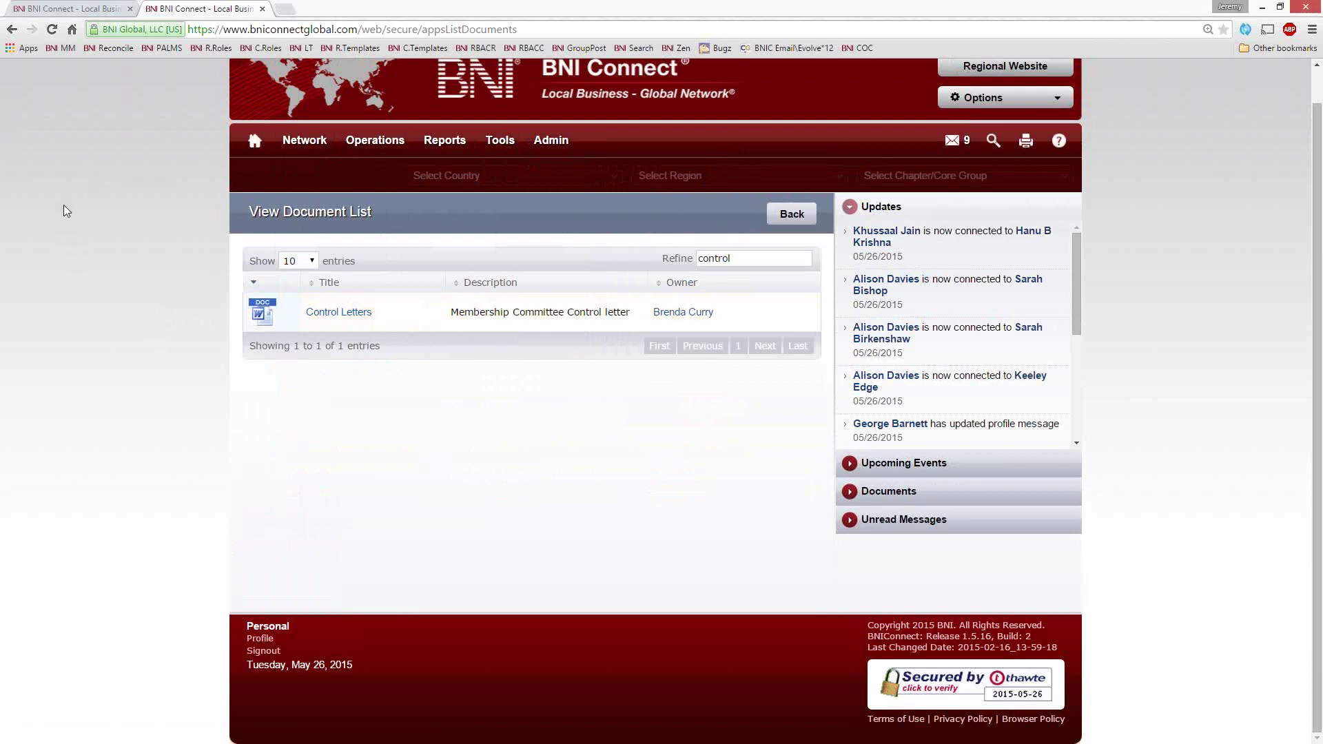
Open the BNI Zen support site in a new tab and scroll to the Upcoming Webinars post
{"action": "scroll", "coordinate": [104, 245], "scroll_direction": "up", "scroll_amount": 1}
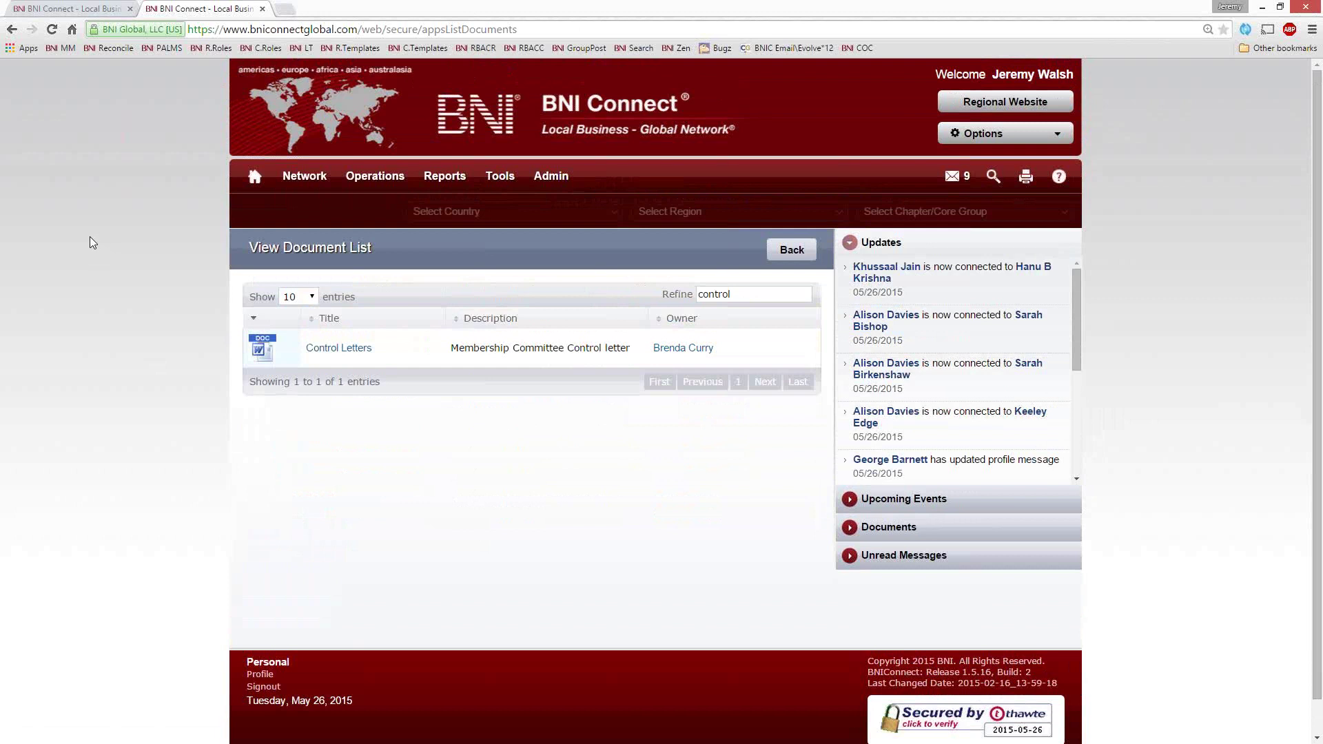
{"action": "right_click", "coordinate": [674, 54]}
{"action": "left_click", "coordinate": [689, 60]}
{"action": "left_click", "coordinate": [352, 11]}
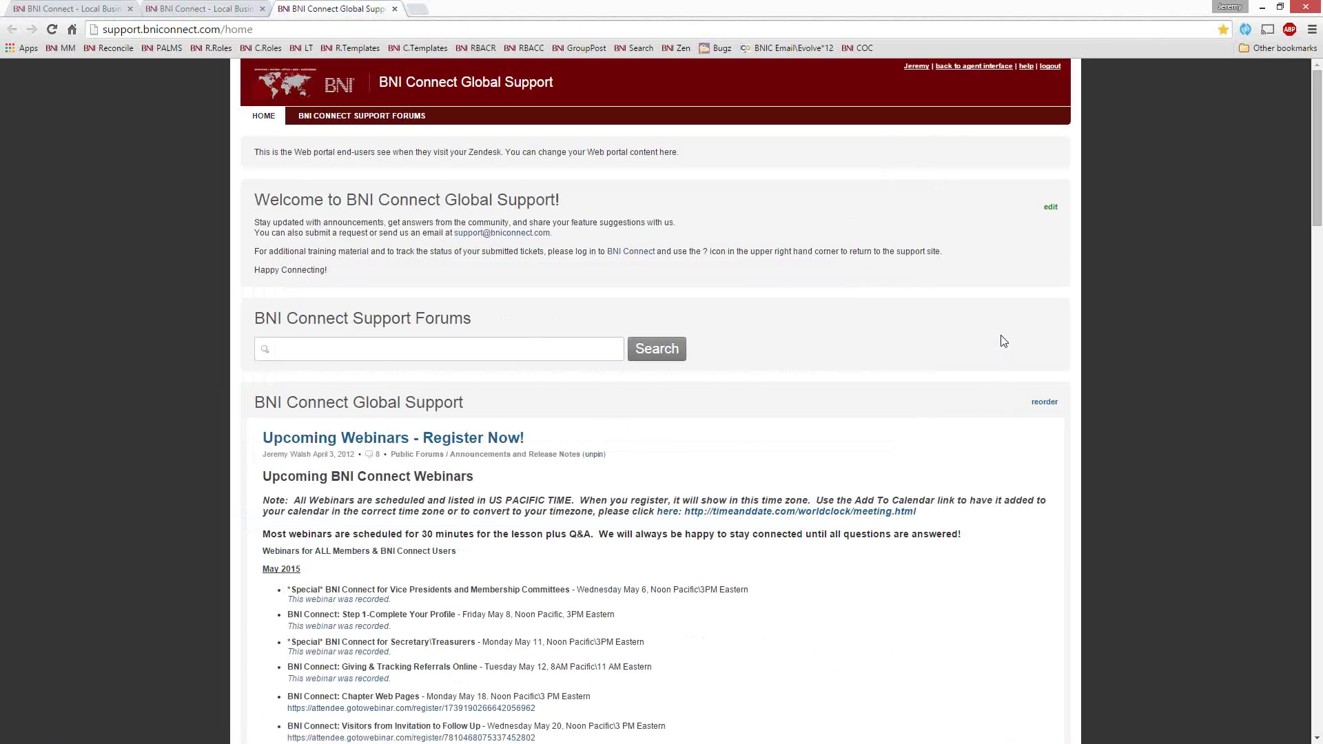
{"action": "scroll", "coordinate": [1003, 341], "scroll_direction": "down", "scroll_amount": 3}
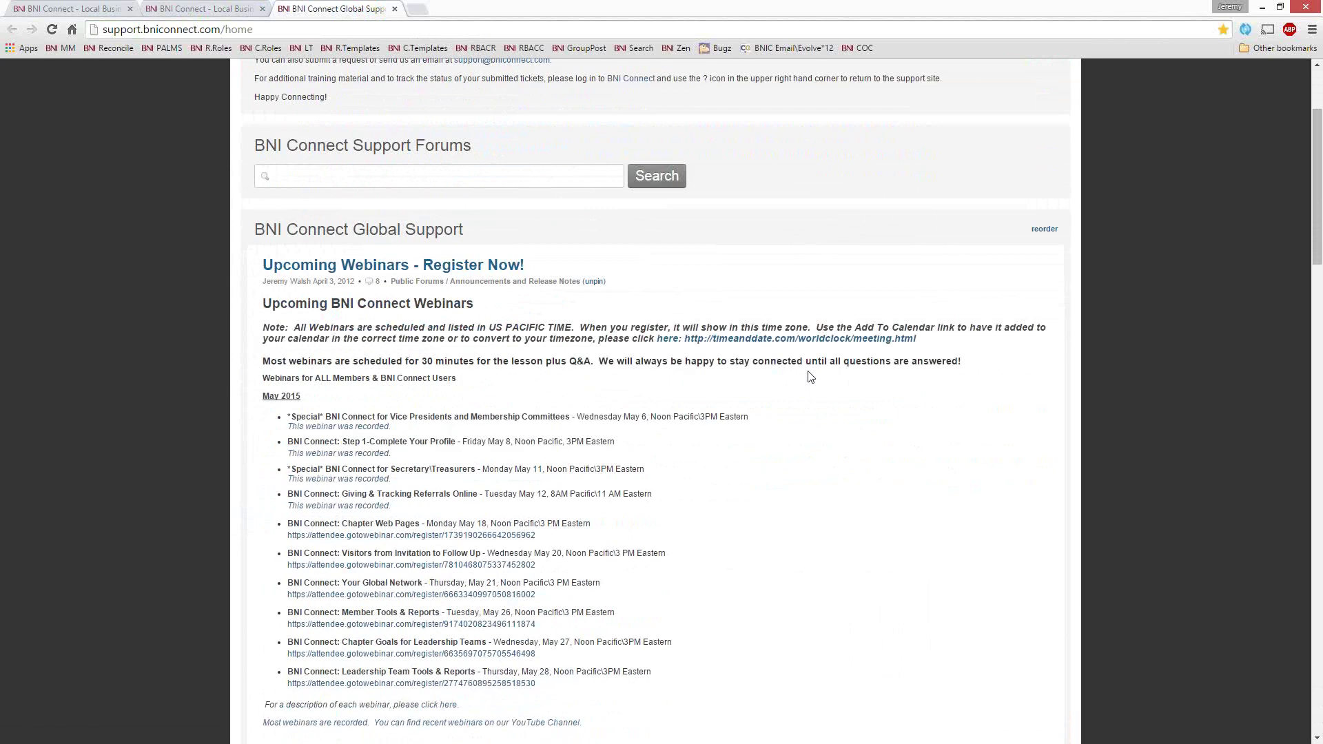
{"action": "scroll", "coordinate": [809, 375], "scroll_direction": "down", "scroll_amount": 2}
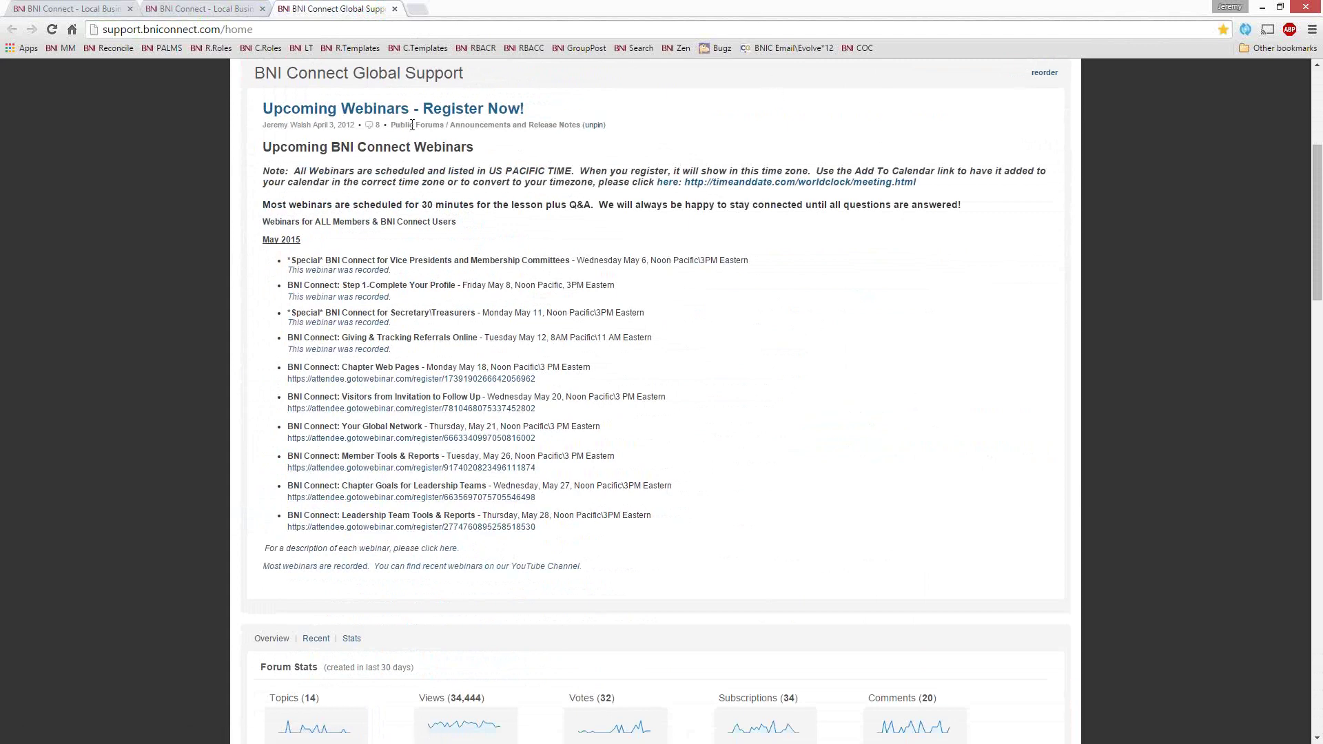
Go to facebook.com/bniconnectglobal via the 'face' suggestion and scroll through its webinar posts
{"action": "left_click", "coordinate": [348, 30]}
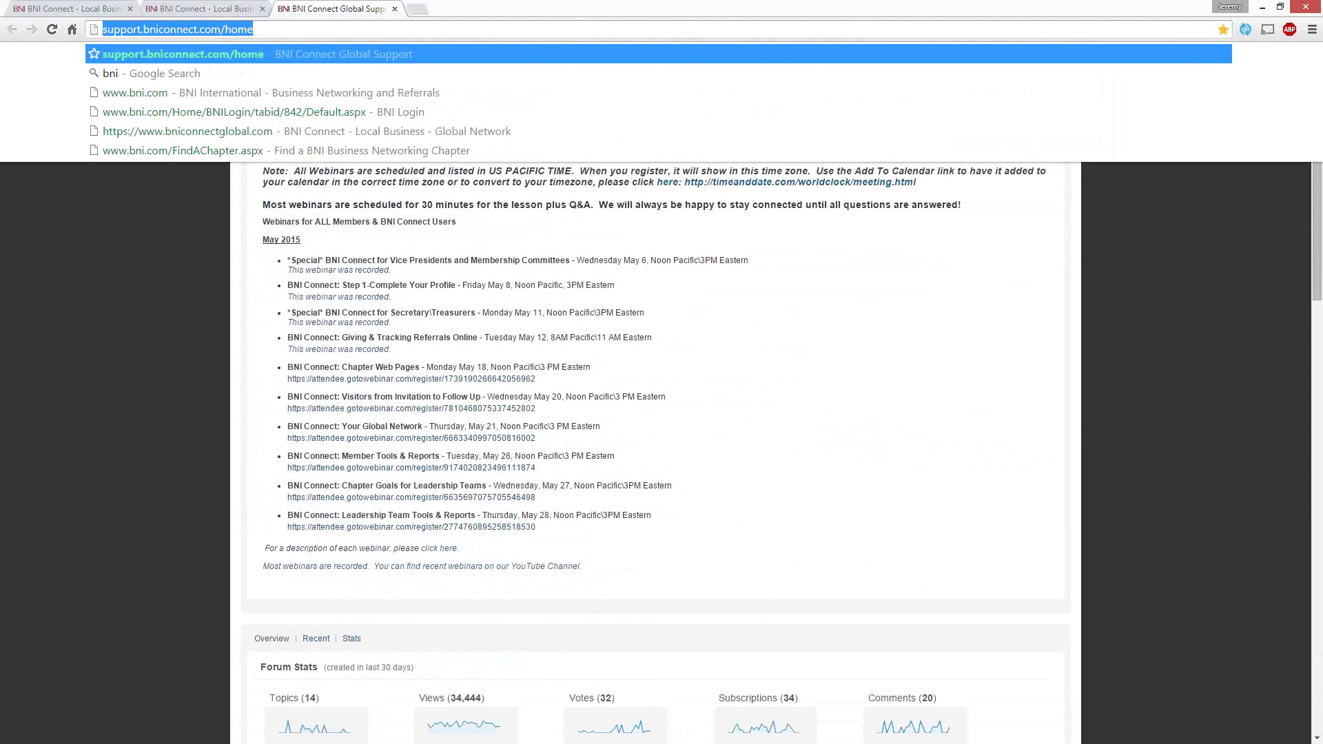
{"action": "type", "text": "face"}
{"action": "key", "text": "Down"}
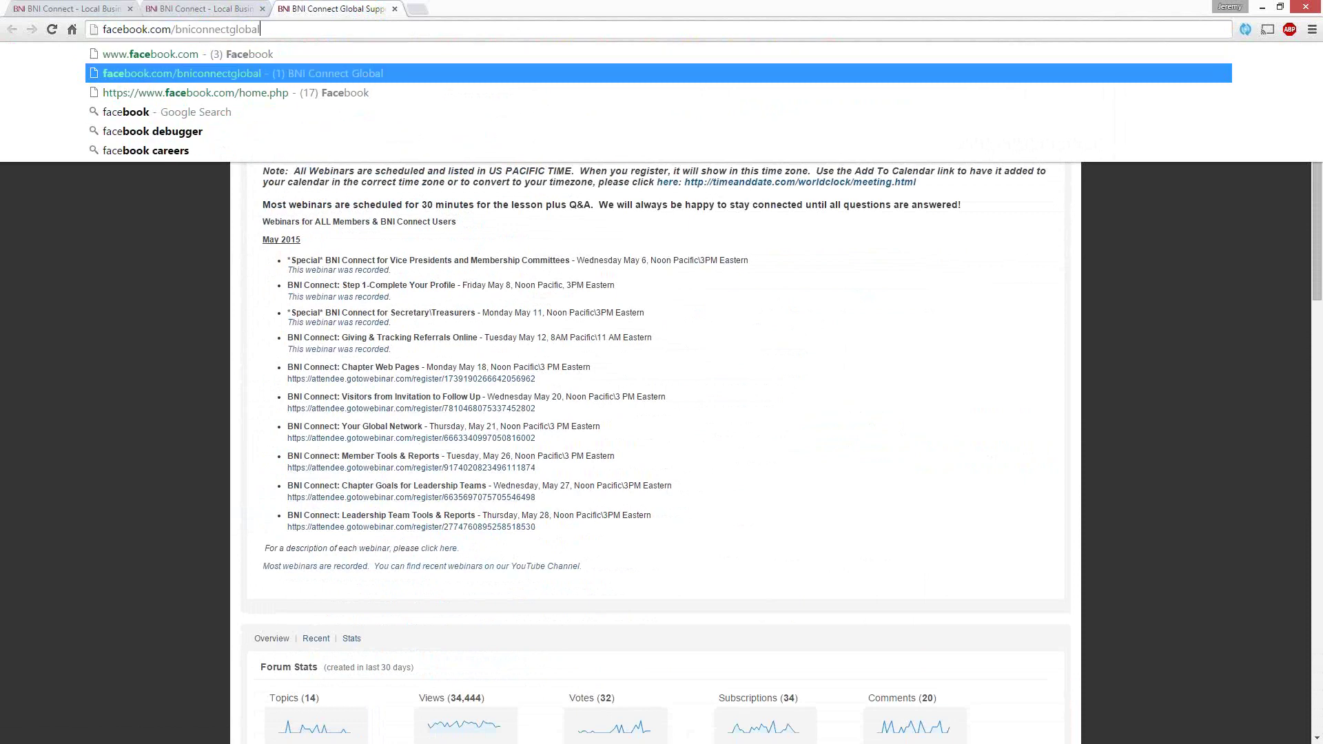
{"action": "key", "text": "Return"}
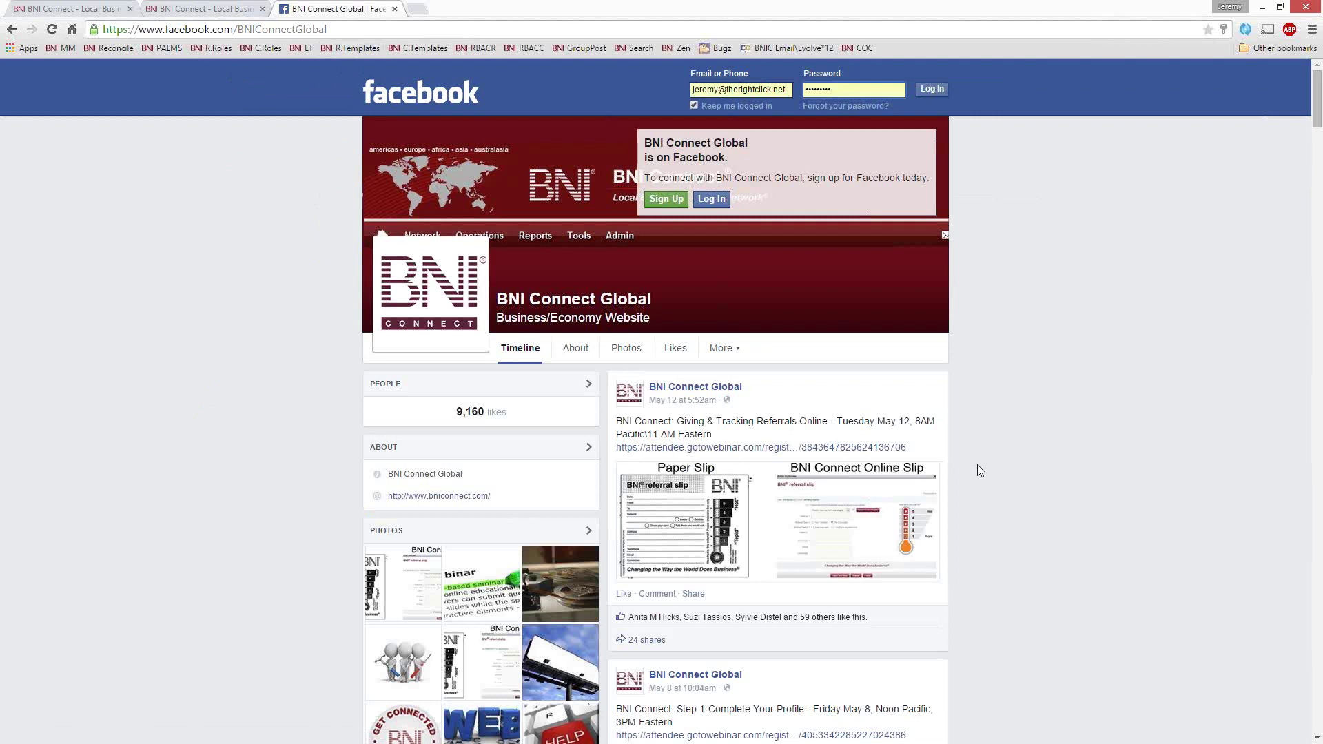
{"action": "scroll", "coordinate": [1093, 450], "scroll_direction": "down", "scroll_amount": 5}
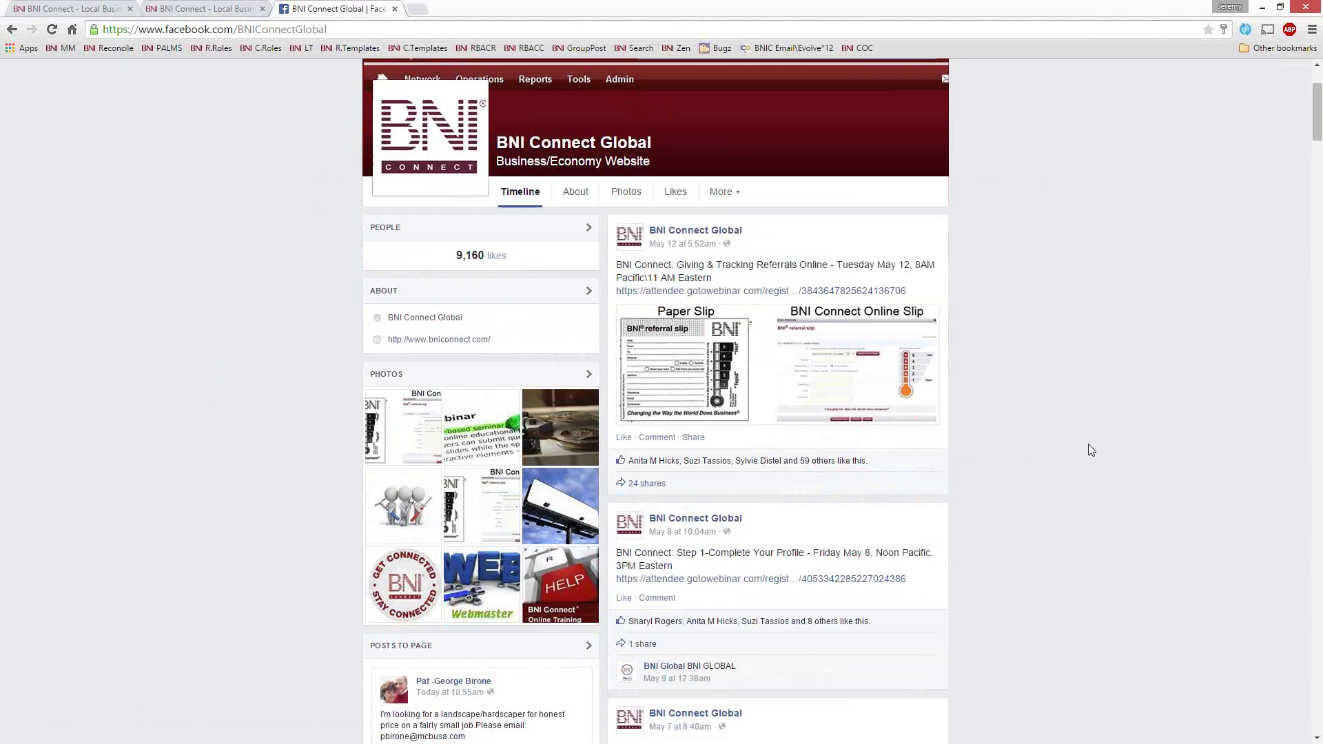
{"action": "scroll", "coordinate": [1065, 468], "scroll_direction": "up", "scroll_amount": 5}
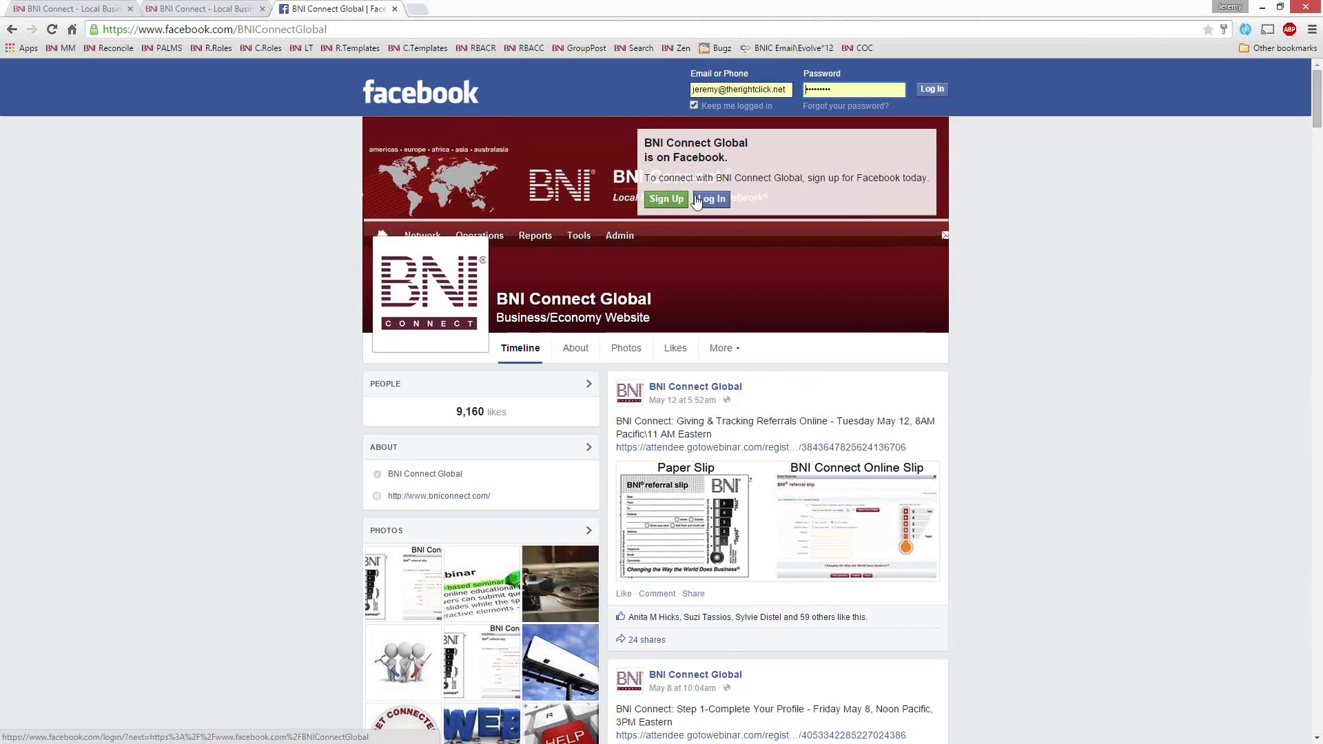
Close the Facebook tab and delete 'control' from the document list's Refine box
{"action": "left_click", "coordinate": [395, 8]}
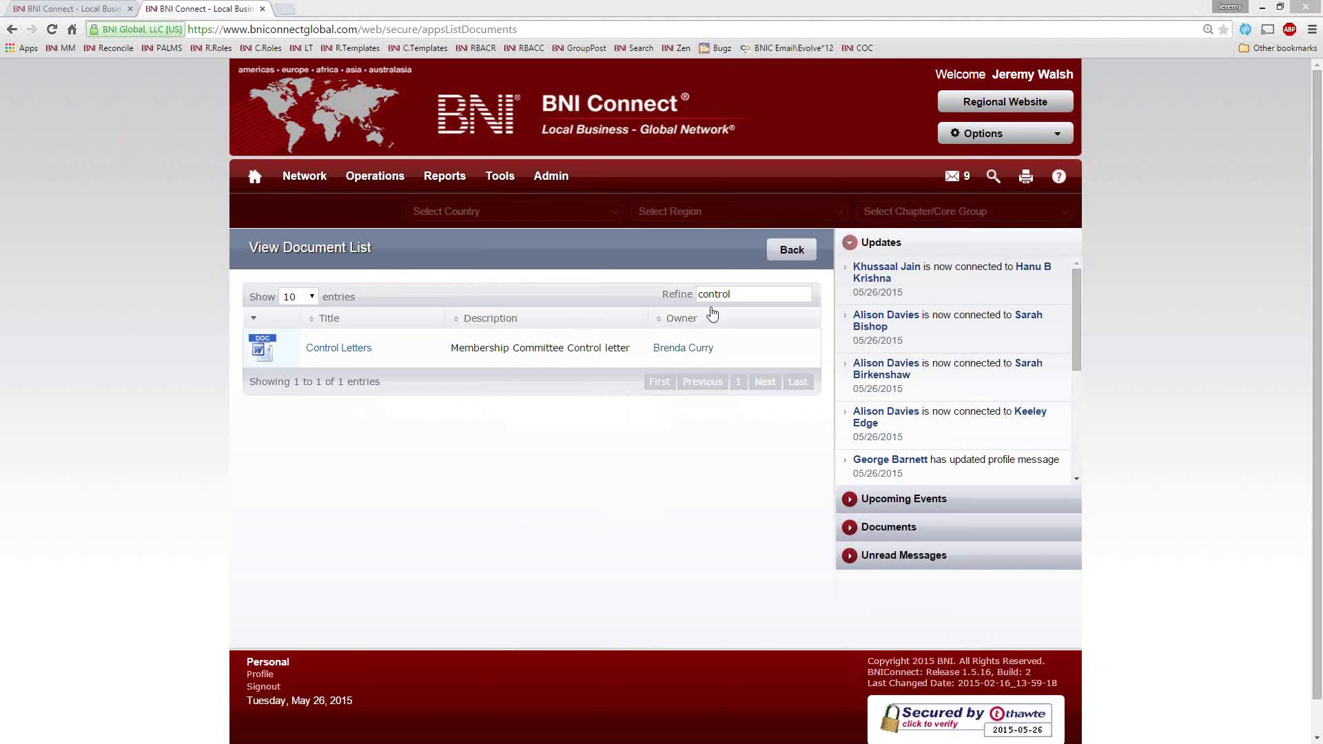
{"action": "double_click", "coordinate": [748, 293]}
{"action": "key", "text": "BackSpace"}
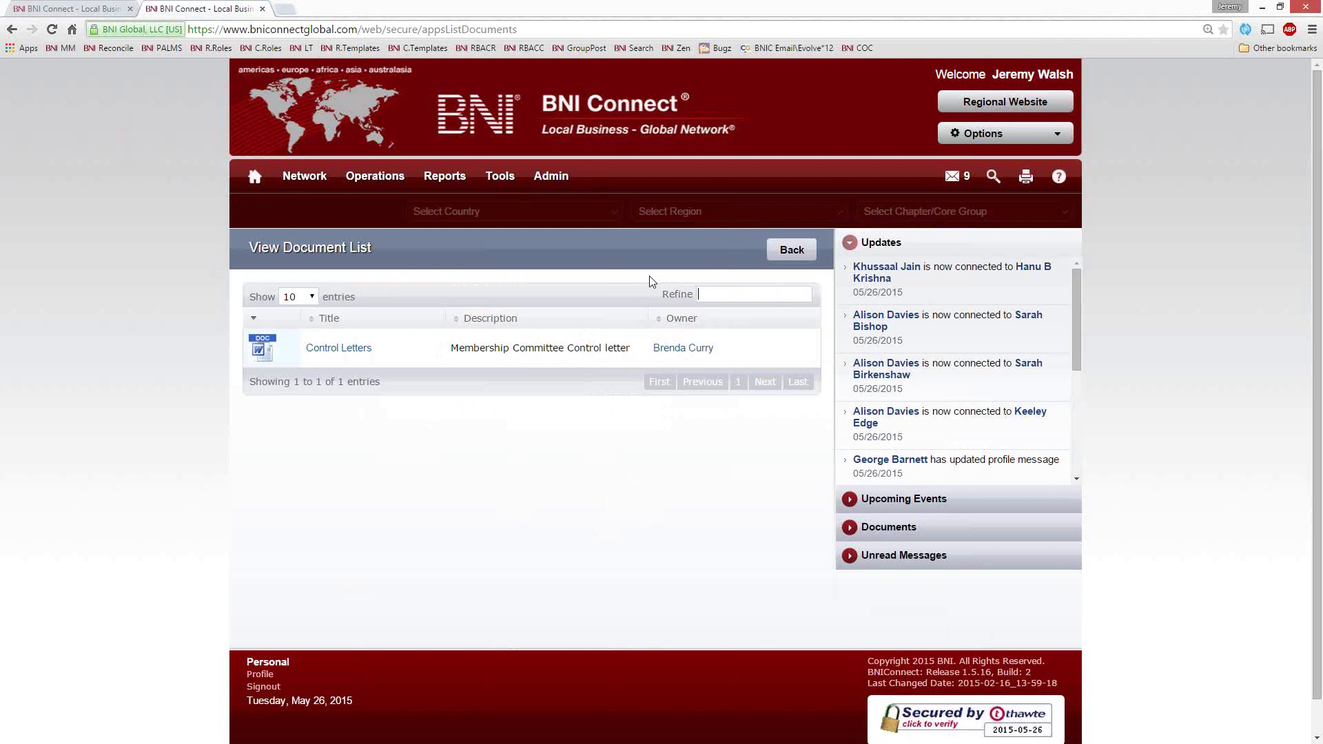